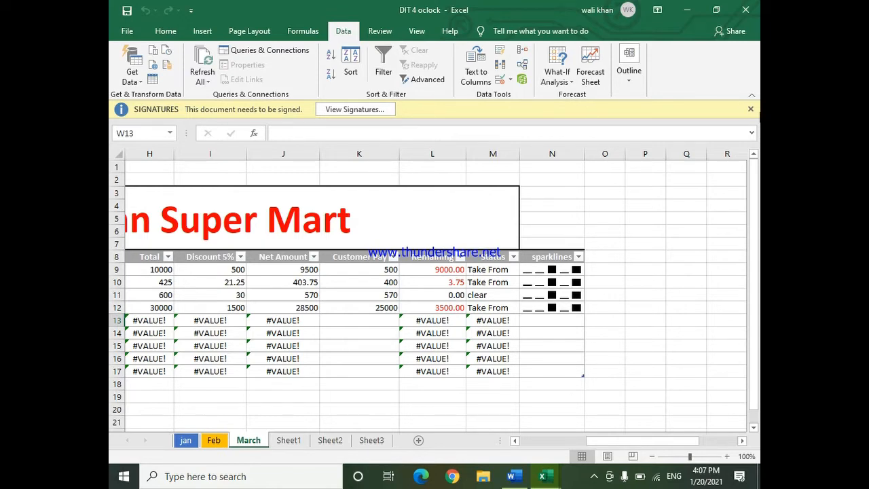
# Dismiss the notice saying that the document needs to be signed
pyautogui.click(751, 109)
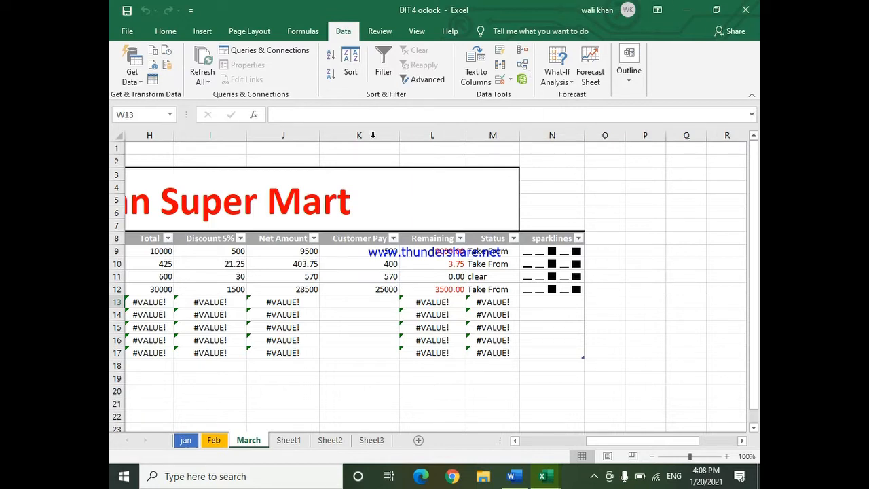
pyautogui.click(138, 79)
pyautogui.moveTo(207, 132)
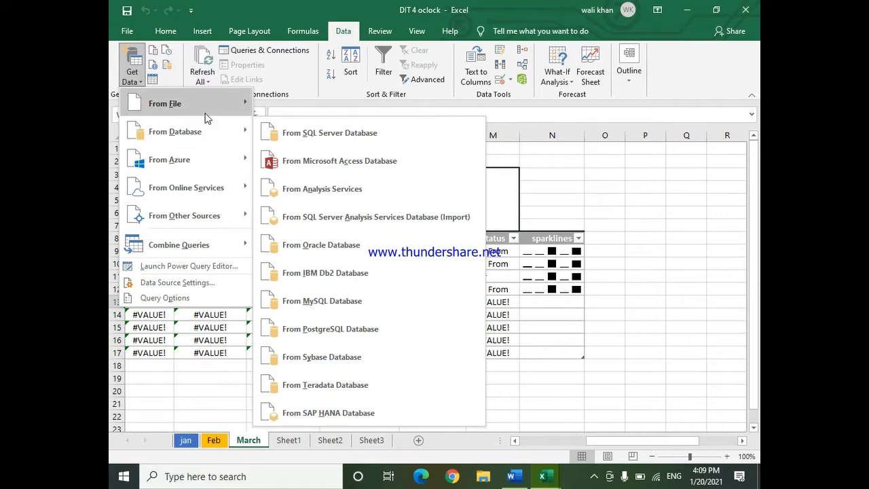
pyautogui.moveTo(207, 115)
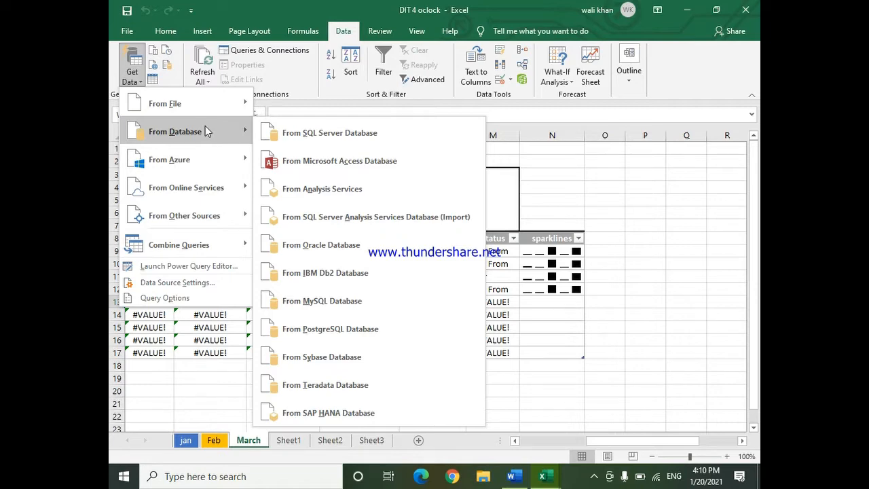
pyautogui.moveTo(197, 210)
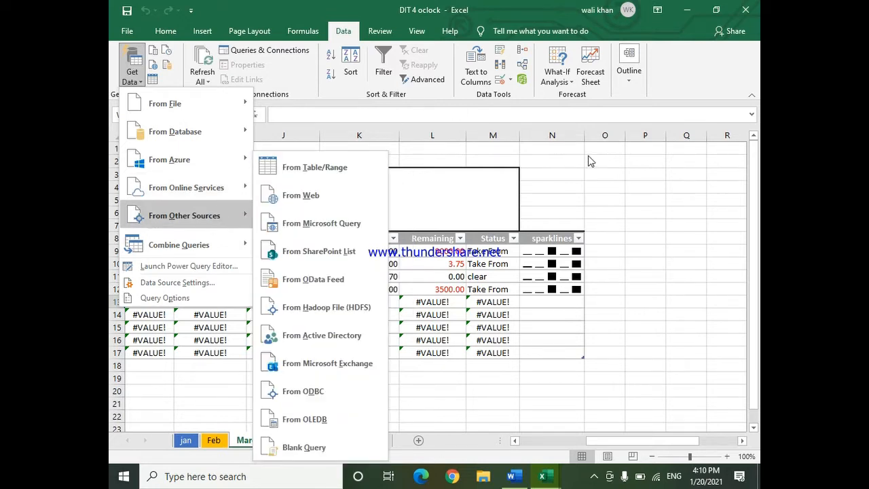
pyautogui.click(607, 200)
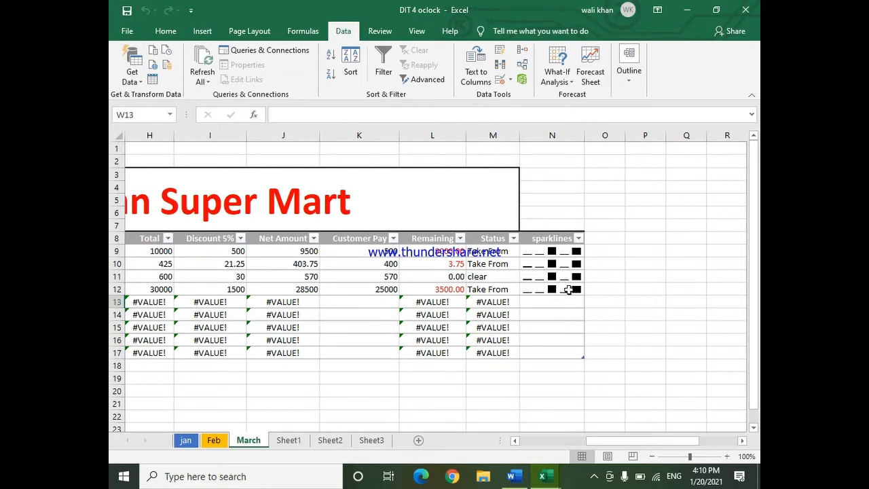
# Minimize the open workbooks to reach the desktop, and open a blank Notepad document placed fully in view
pyautogui.hotkey('ctrl', 'n')
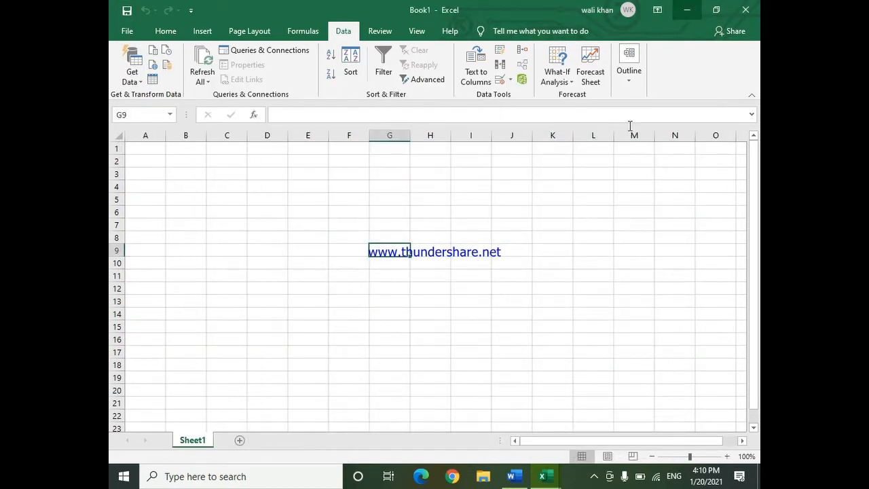
pyautogui.click(687, 9)
pyautogui.click(687, 10)
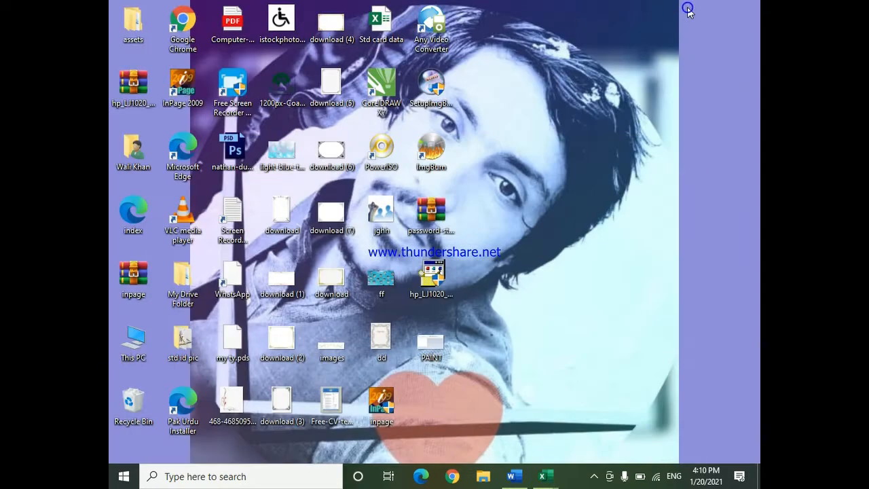
pyautogui.press('super+r')
pyautogui.write('note')
pyautogui.press('Down')
pyautogui.press('Return')
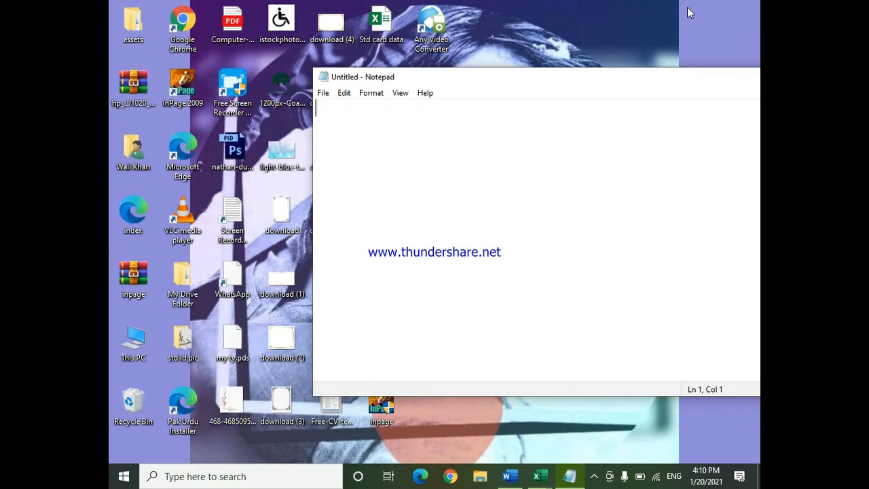
pyautogui.moveTo(595, 78); pyautogui.dragTo(429, 51)
# Enter the space-separated header line "Sno Name Father City" in the text document
pyautogui.write('Sno ')
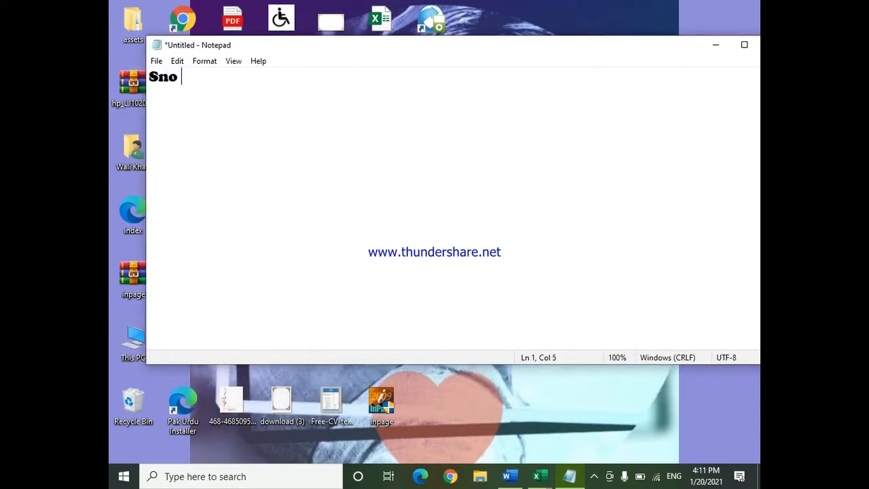
pyautogui.write('Namw')
pyautogui.press('BackSpace')
pyautogui.write('e Fa')
pyautogui.write('ther')
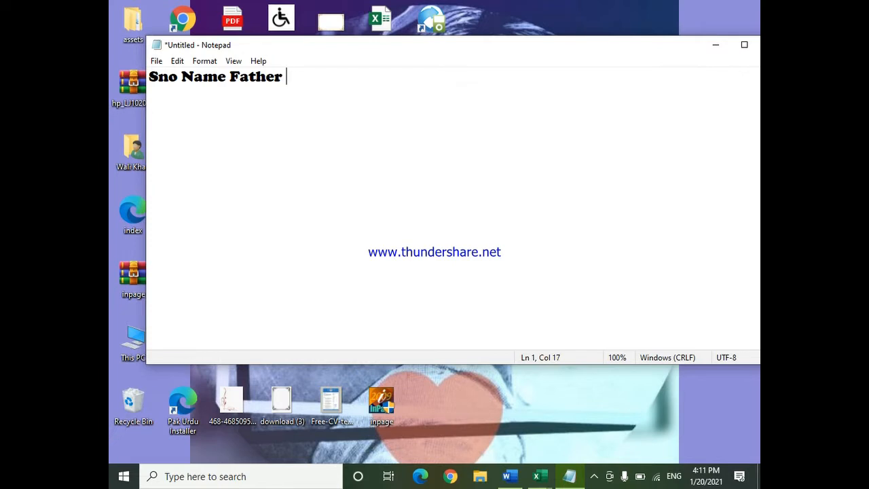
pyautogui.write(' City')
pyautogui.press('Return')
# Add the first record below the header with number 01, the person's name, the father's name and the city qta
pyautogui.write('01 ')
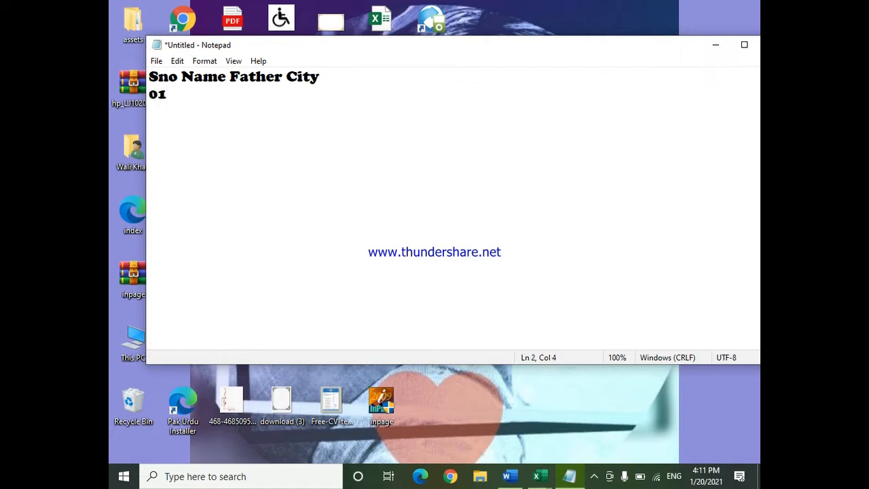
pyautogui.write('Asmat ')
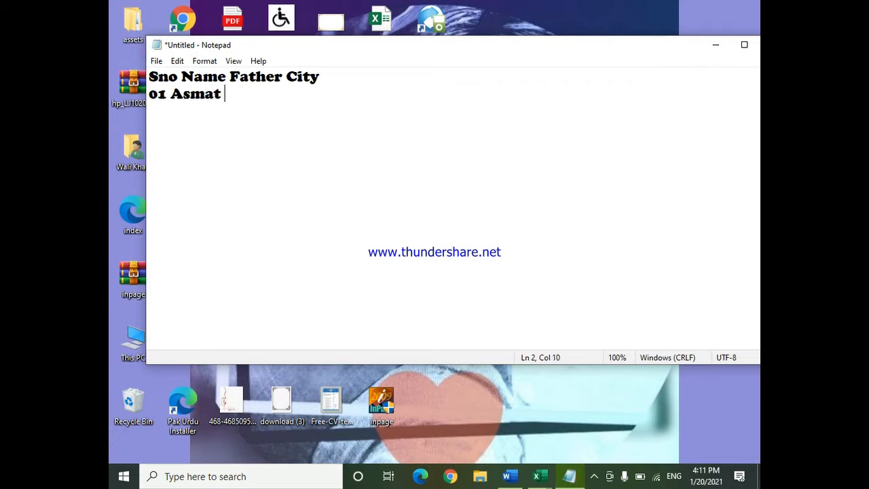
pyautogui.write('Ullah')
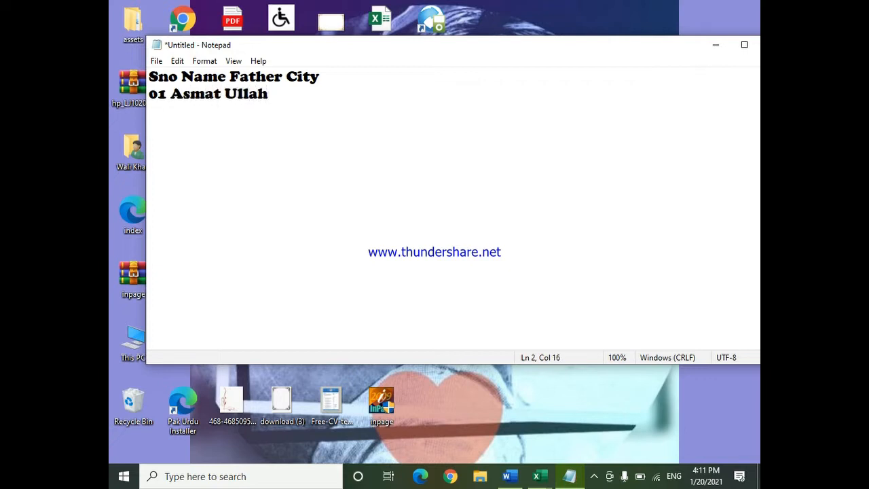
pyautogui.press('BackSpace')
pyautogui.press('BackSpace')
pyautogui.press('BackSpace')
pyautogui.press('BackSpace')
pyautogui.press('BackSpace')
pyautogui.press('BackSpace')
pyautogui.write('M.Khan')
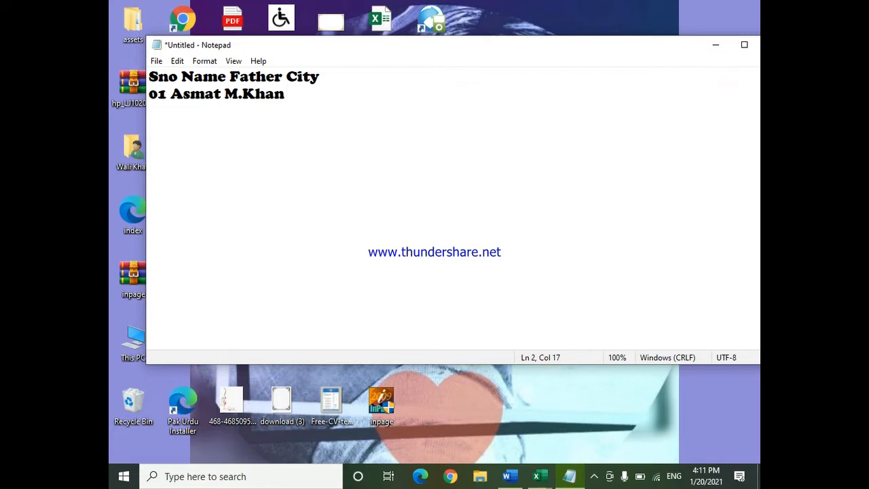
pyautogui.write(' qta')
pyautogui.press('Return')
# Add the second record with number 02, the person's name, the father's name and the city ZHOB
pyautogui.write('02')
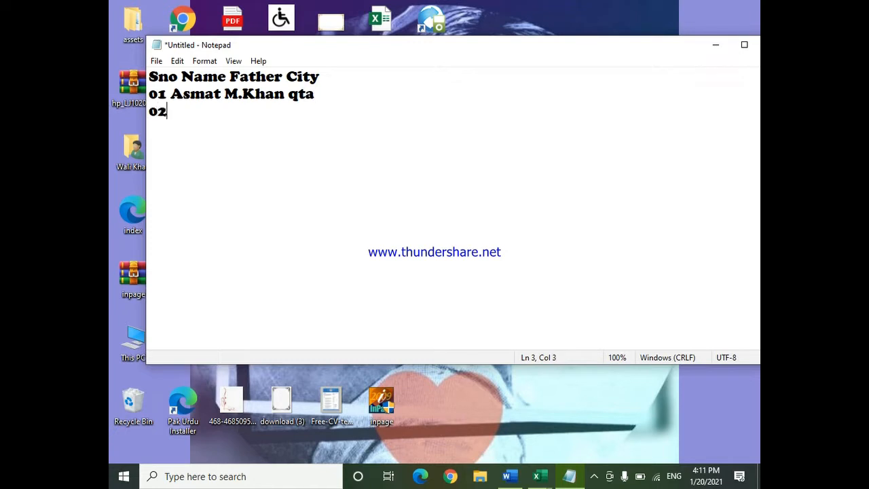
pyautogui.write(' jamAL')
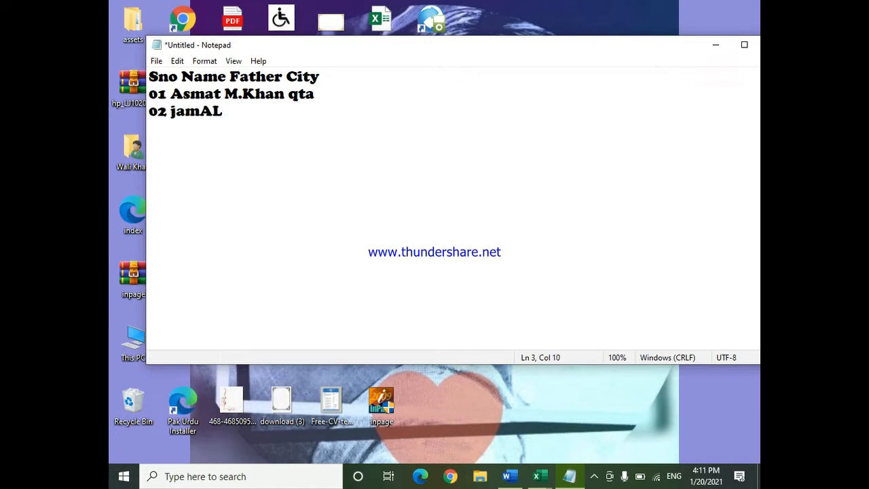
pyautogui.write(' GUL ZHOB')
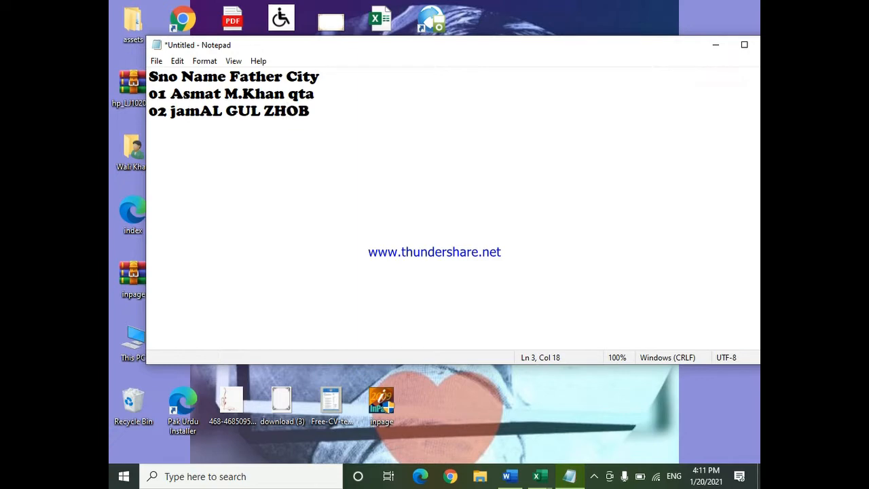
# Save the text document on the Desktop under the file name MY
pyautogui.hotkey('ctrl', 's')
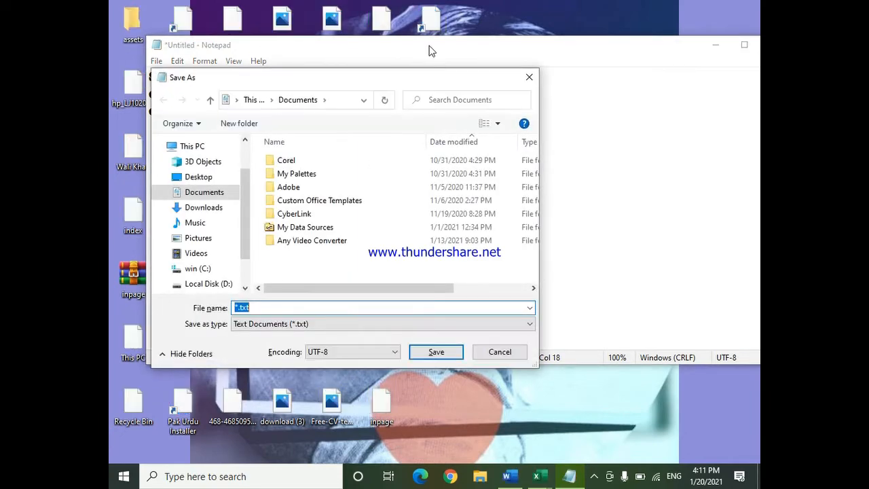
pyautogui.click(199, 176)
pyautogui.doubleClick(253, 307)
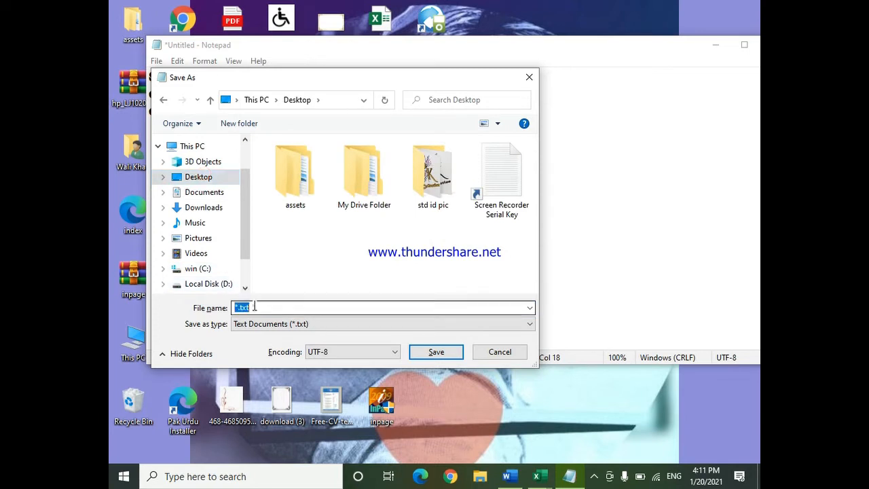
pyautogui.write('MY')
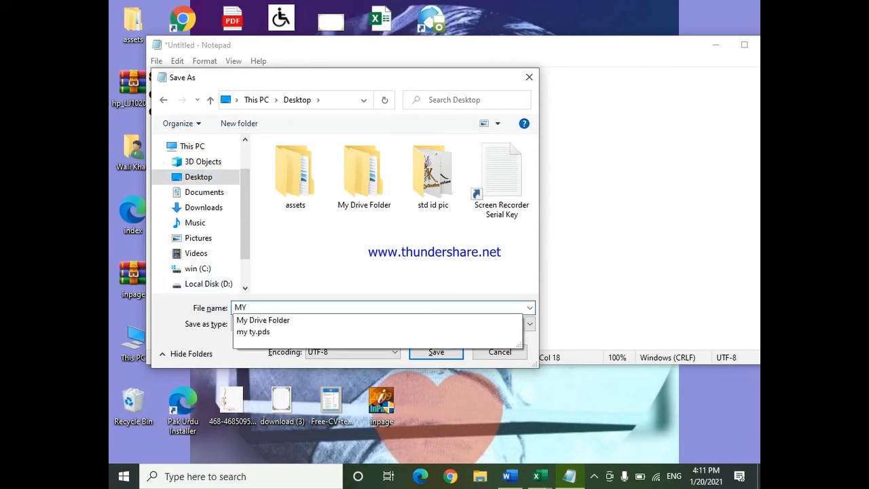
pyautogui.press('Return')
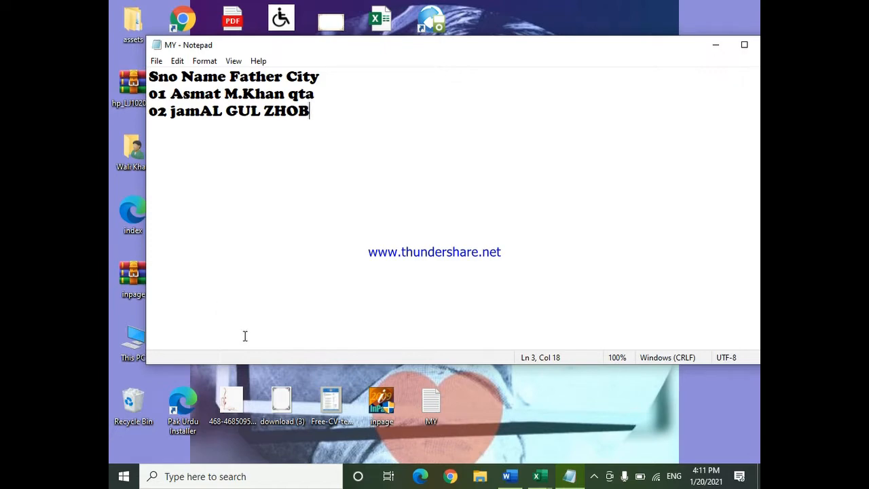
# Switch to the DIT 4 oclock workbook in Excel and add a new blank sheet right after Sheet2
pyautogui.click(535, 473)
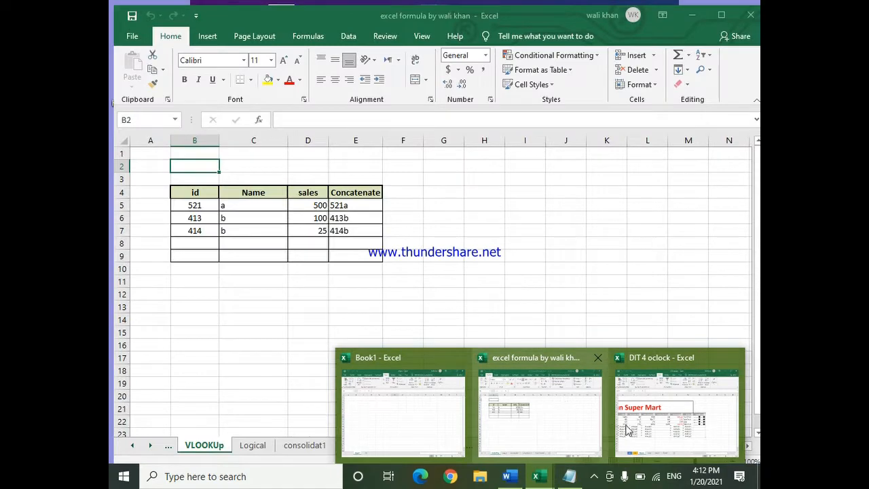
pyautogui.click(648, 422)
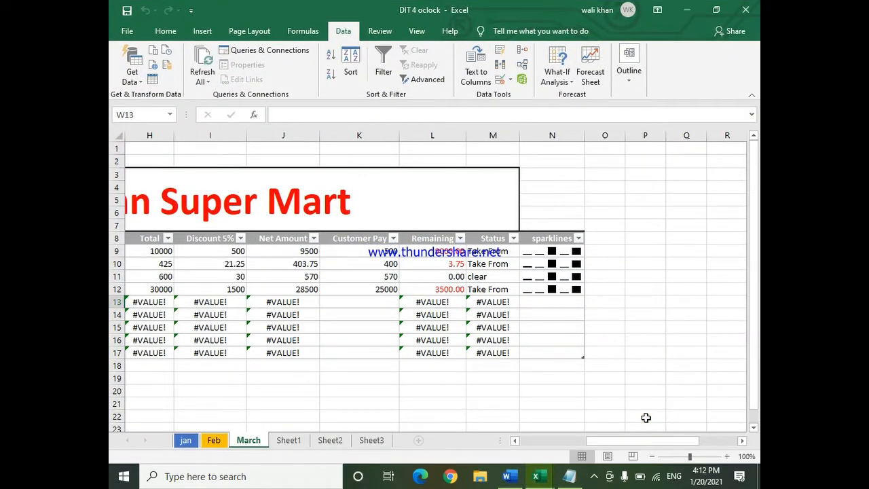
pyautogui.click(371, 440)
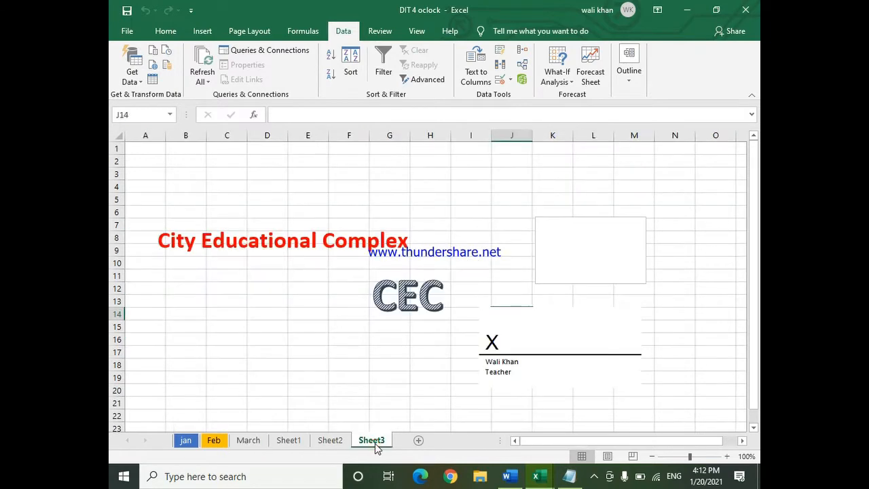
pyautogui.click(329, 440)
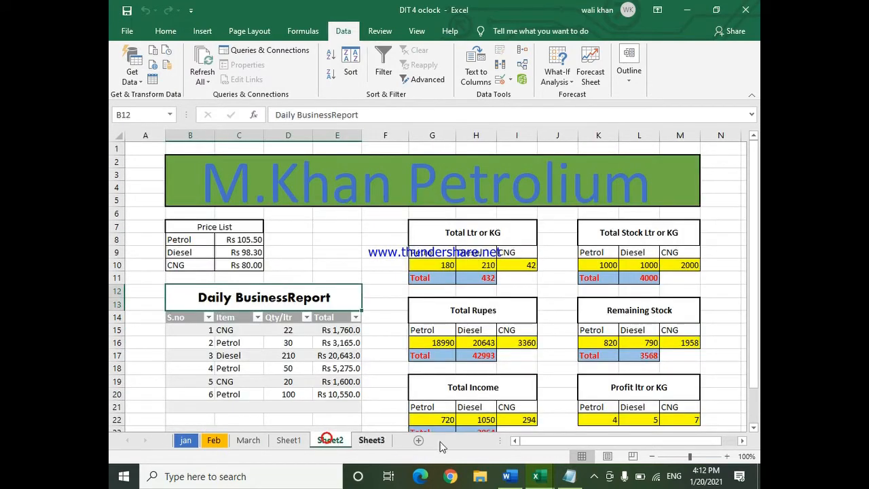
pyautogui.click(419, 440)
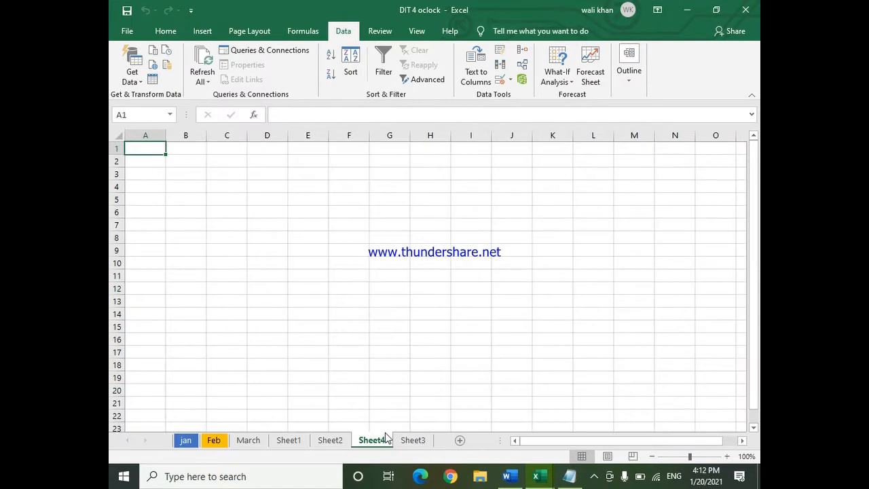
# From cell C8, import the MY text file from the Desktop and open its data in Power Query Editor
pyautogui.moveTo(262, 229); pyautogui.dragTo(225, 207)
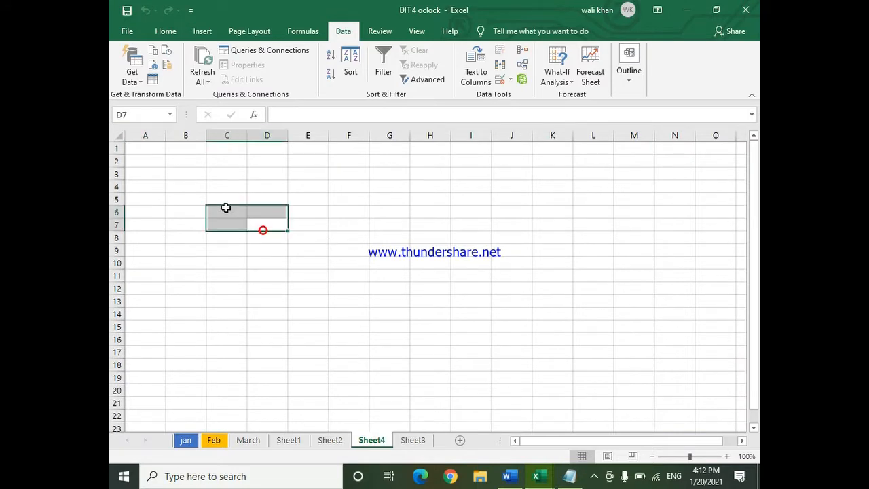
pyautogui.click(235, 238)
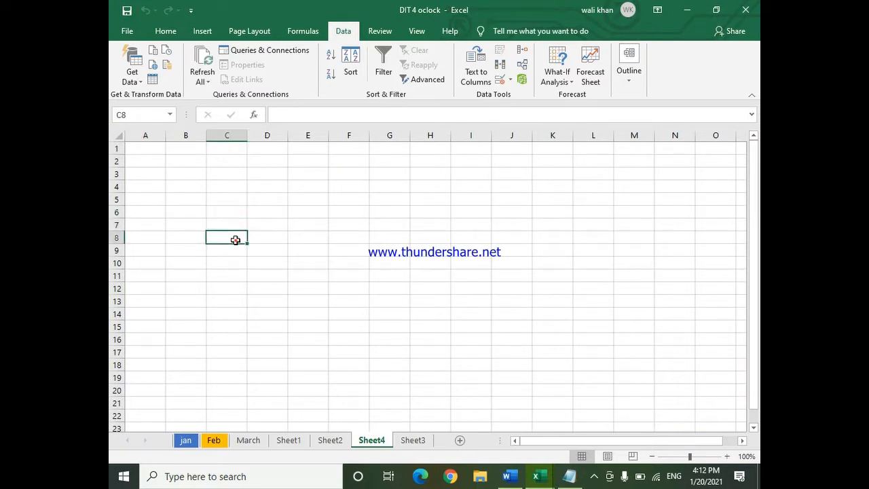
pyautogui.click(132, 76)
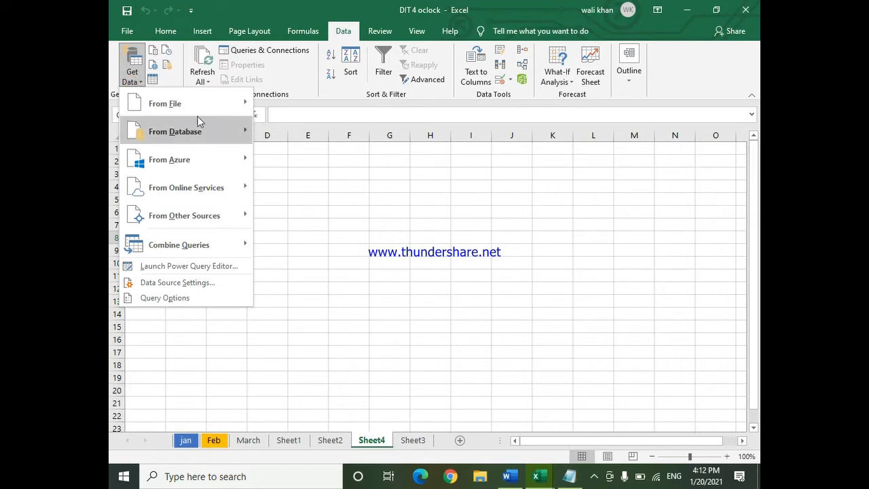
pyautogui.moveTo(215, 110)
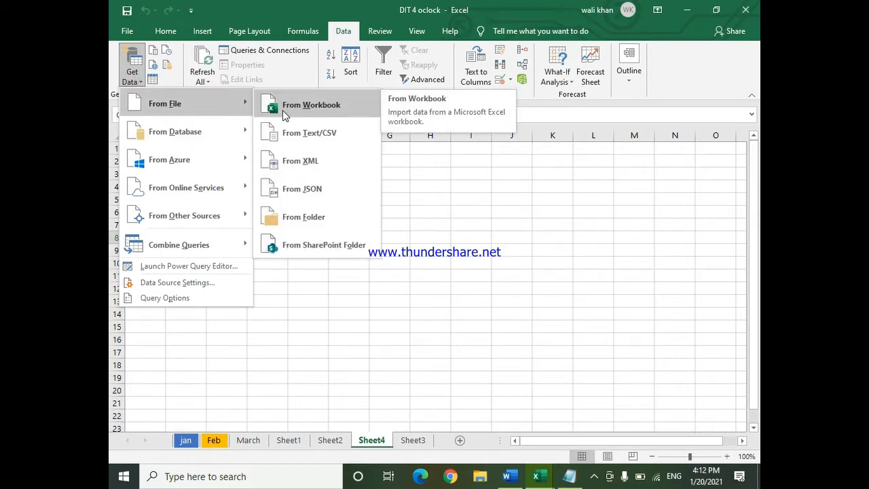
pyautogui.click(290, 136)
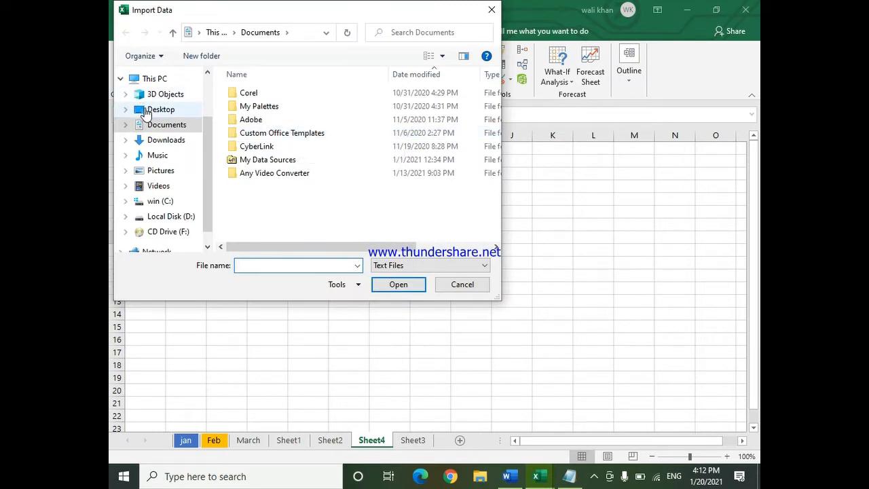
pyautogui.click(145, 112)
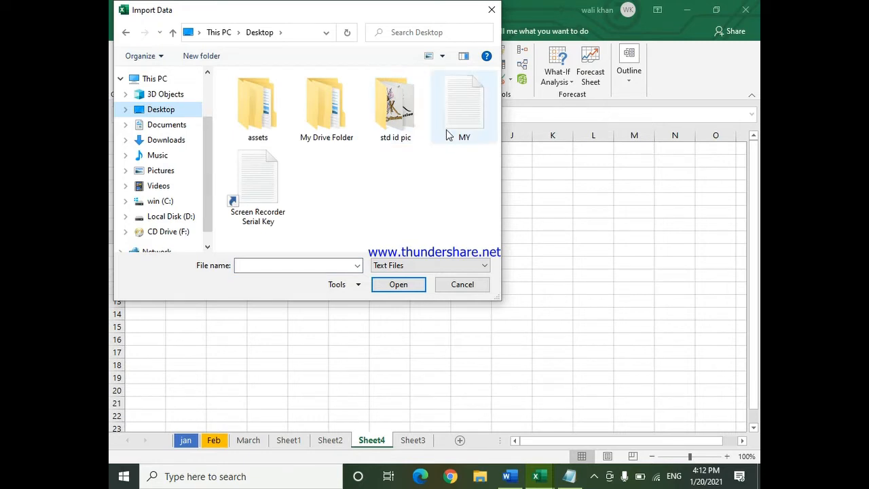
pyautogui.click(484, 115)
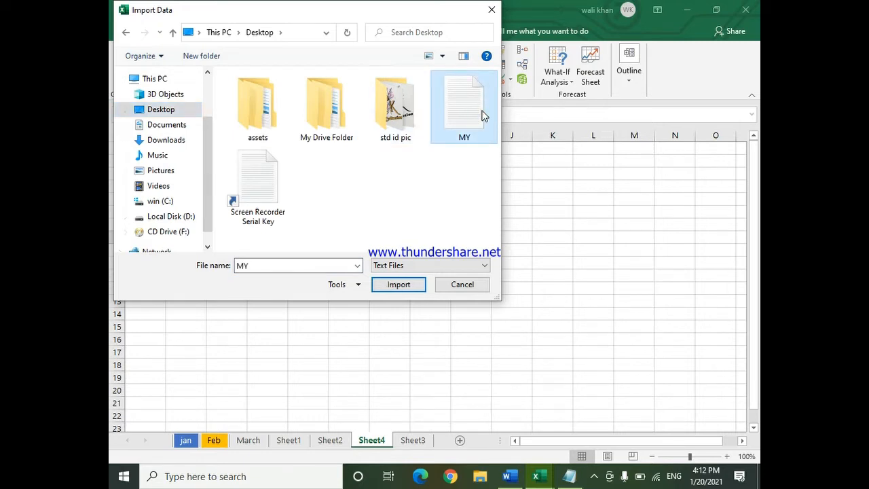
pyautogui.click(411, 287)
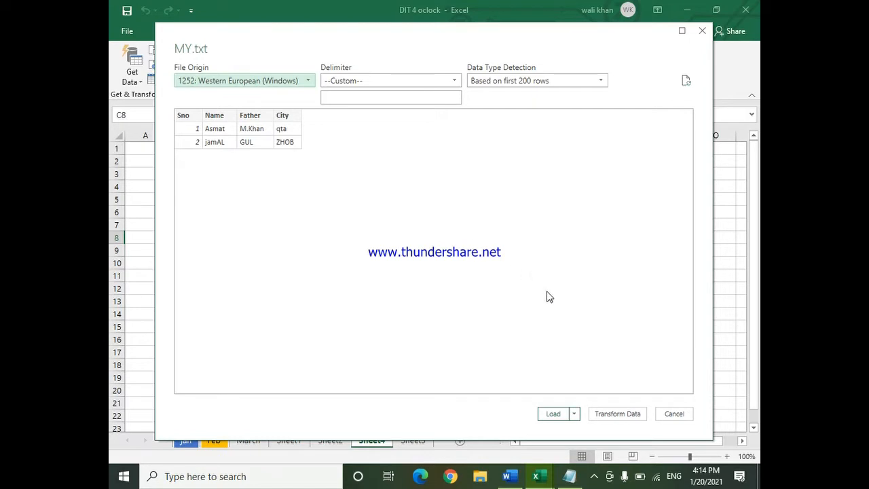
pyautogui.click(632, 415)
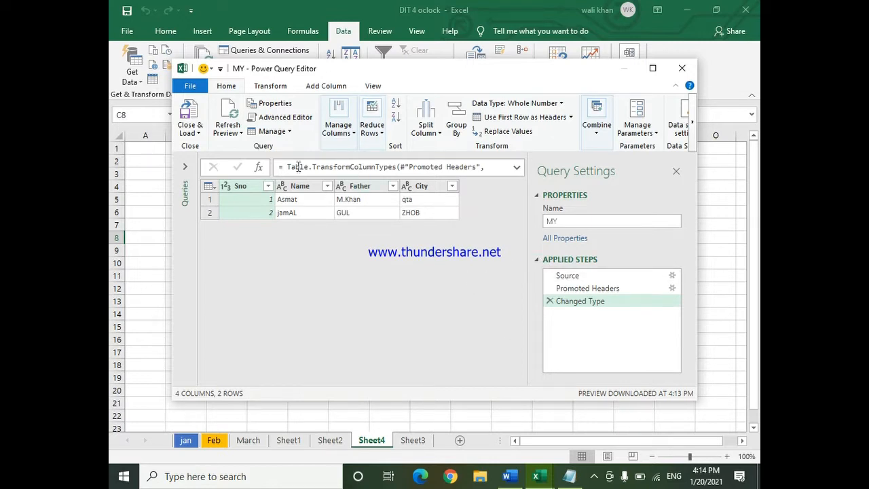
pyautogui.click(268, 189)
pyautogui.click(269, 190)
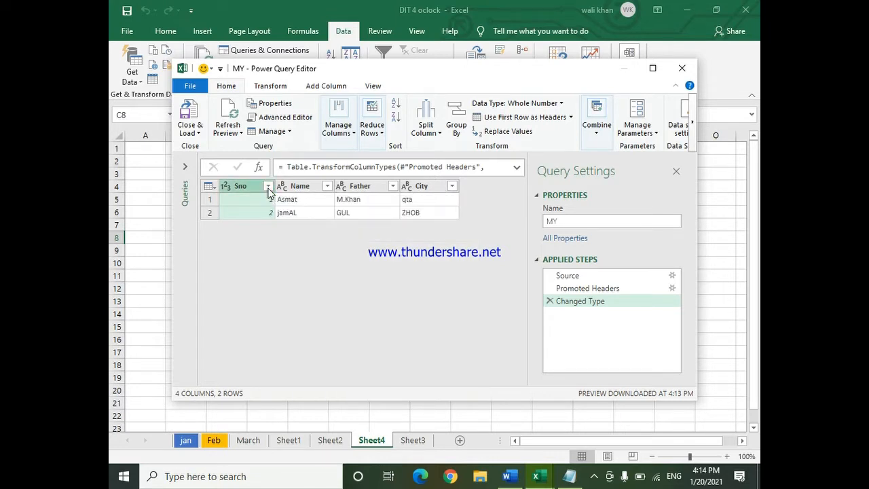
pyautogui.click(268, 187)
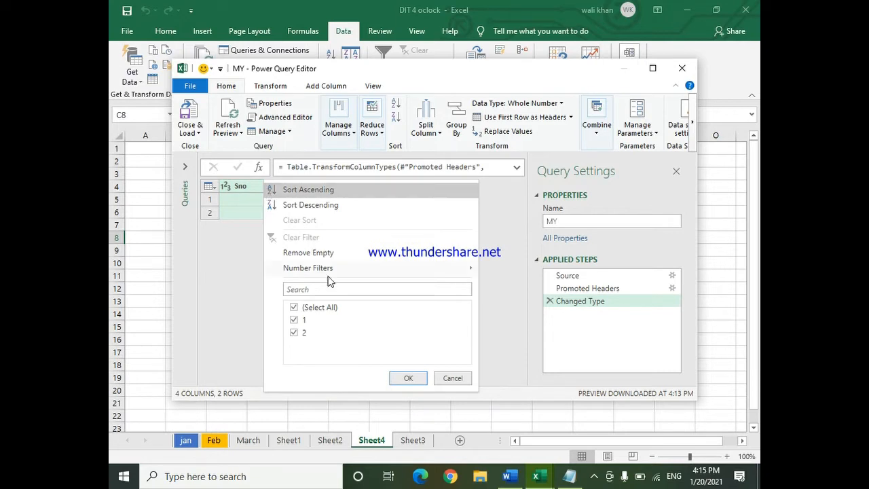
pyautogui.click(236, 190)
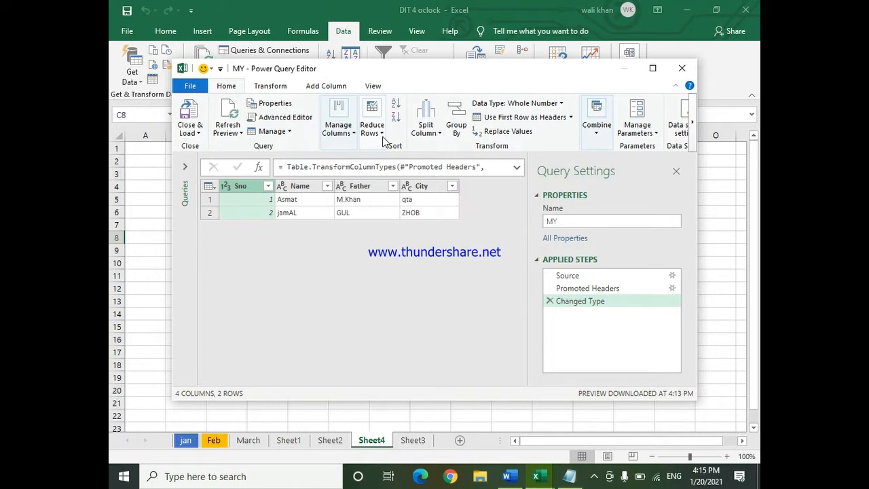
# Remove the Sno column from the MY query
pyautogui.click(347, 133)
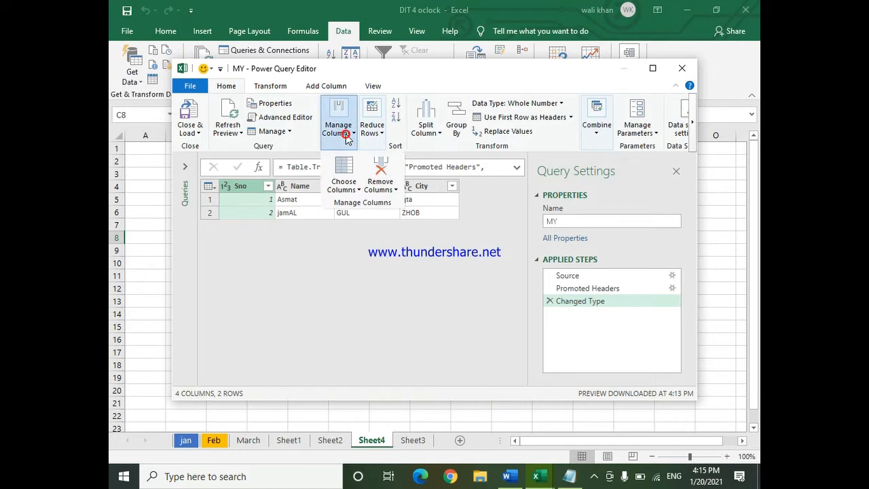
pyautogui.click(372, 191)
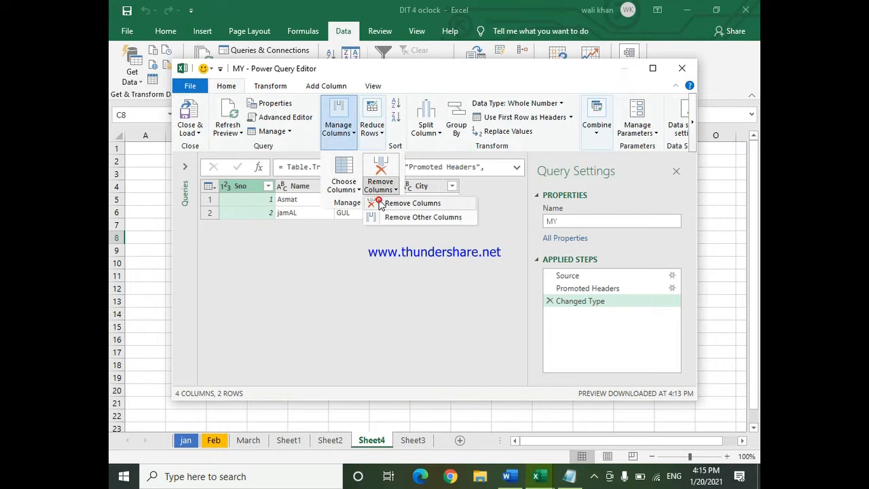
pyautogui.click(381, 204)
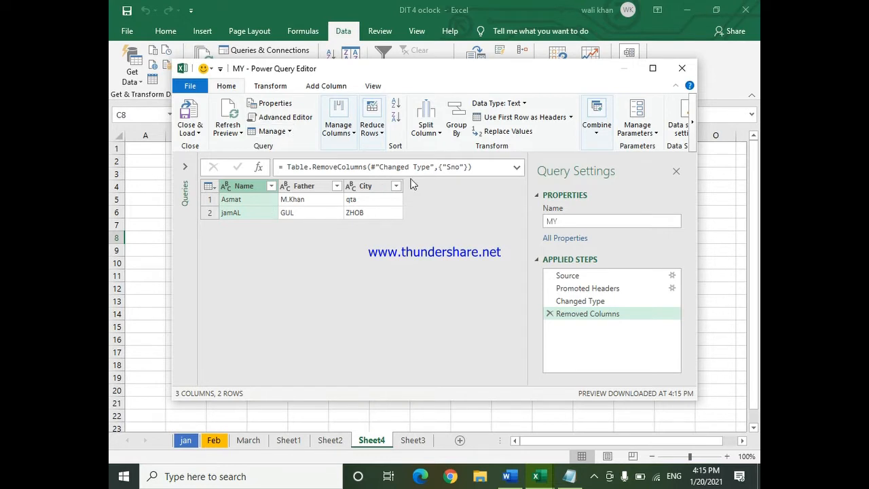
# Reduce the query's rows by keeping only the top 6 rows
pyautogui.click(371, 141)
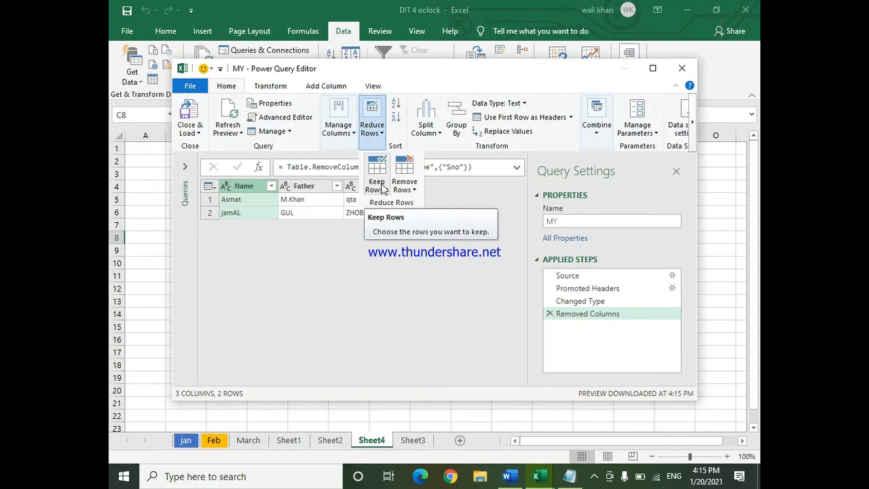
pyautogui.click(382, 188)
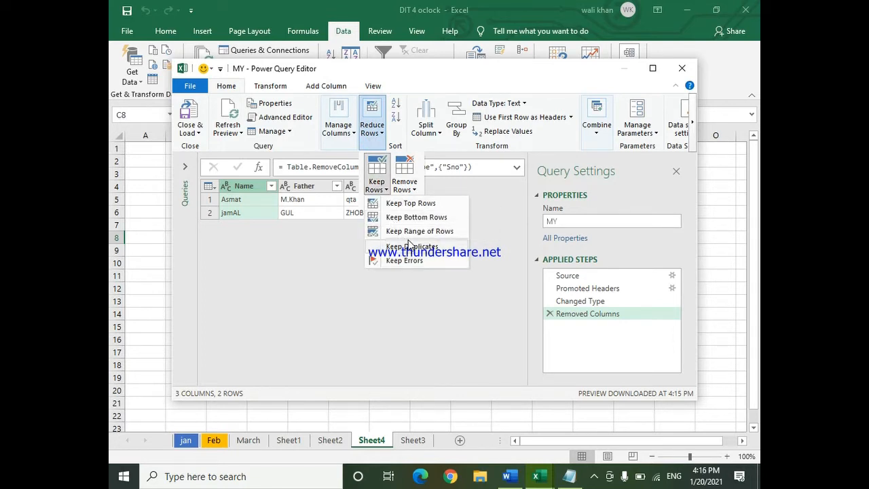
pyautogui.click(411, 203)
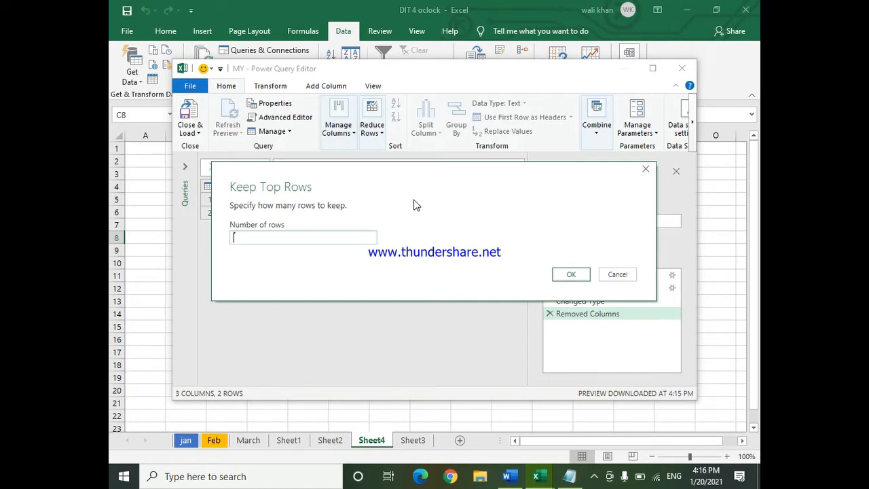
pyautogui.write('6')
pyautogui.press('Return')
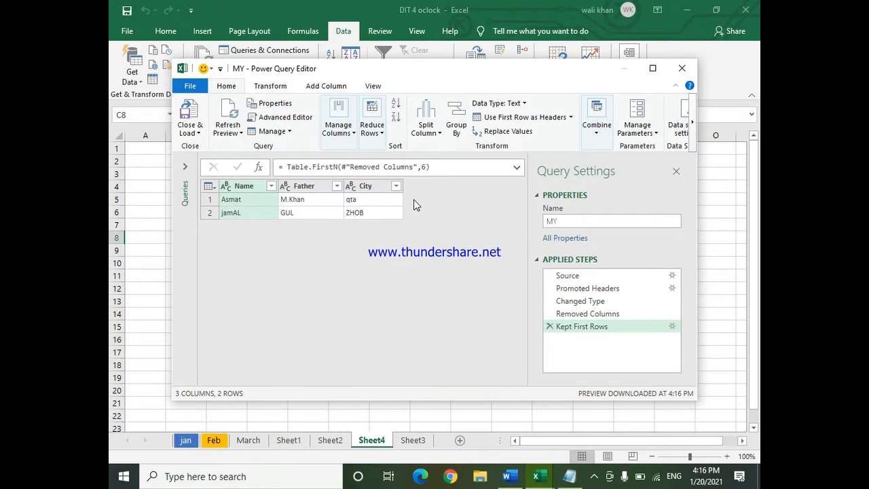
# Examine the individual cells and records in the query preview, along with its formula and applied steps
pyautogui.click(354, 200)
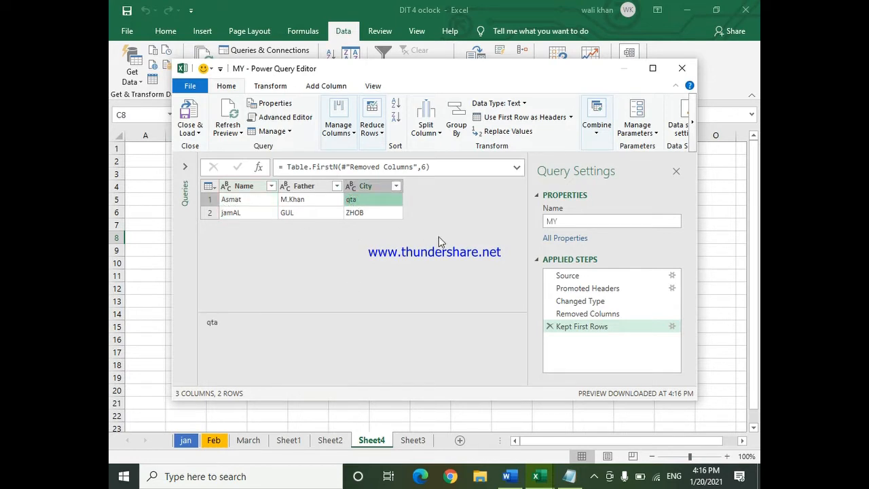
pyautogui.click(250, 200)
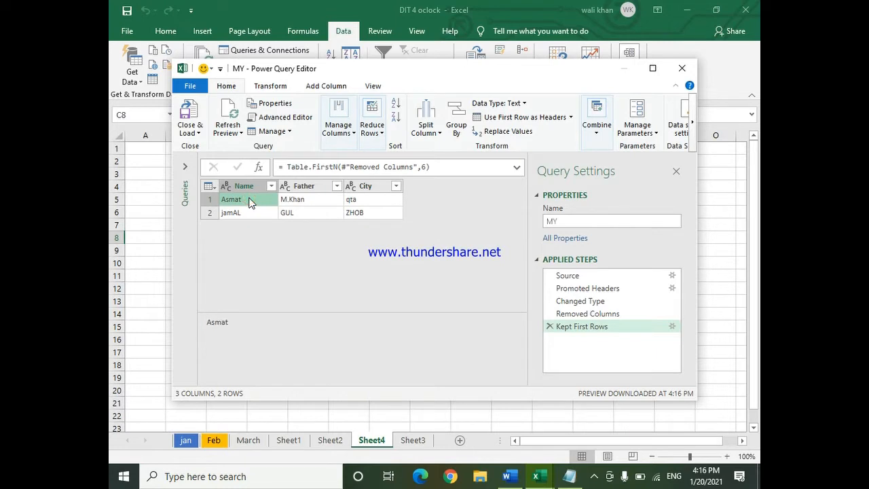
pyautogui.click(604, 319)
pyautogui.click(605, 326)
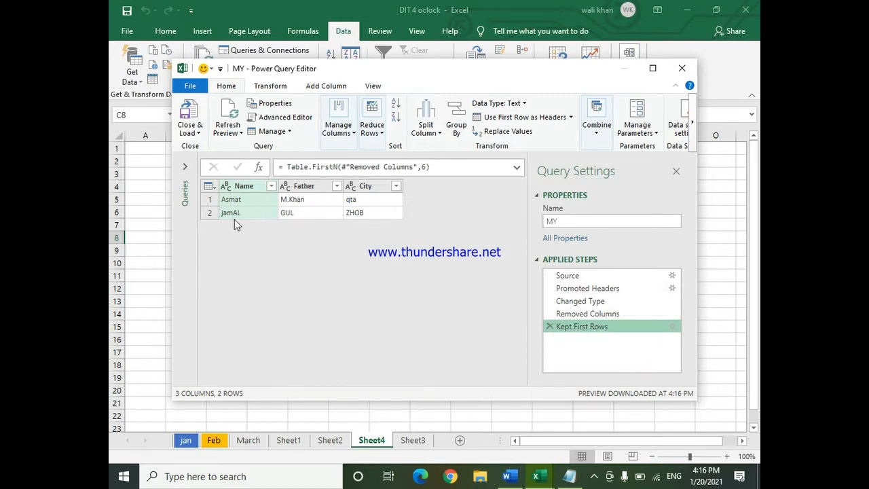
pyautogui.click(210, 213)
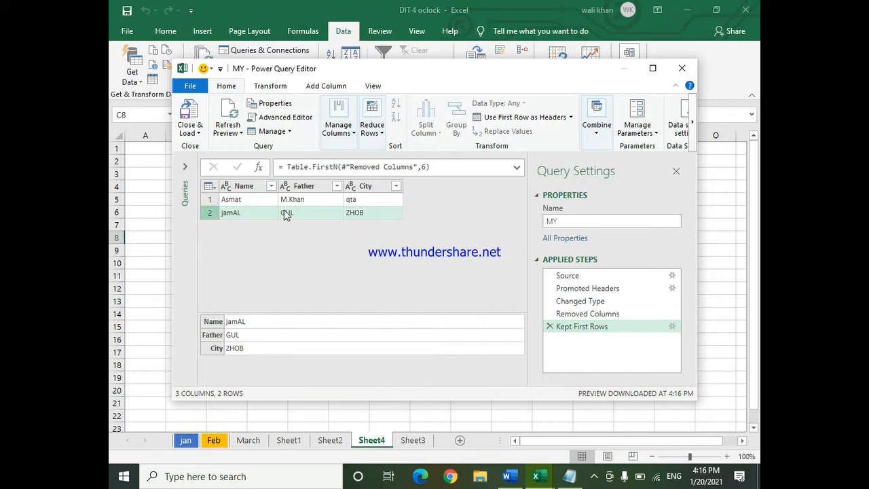
pyautogui.click(211, 200)
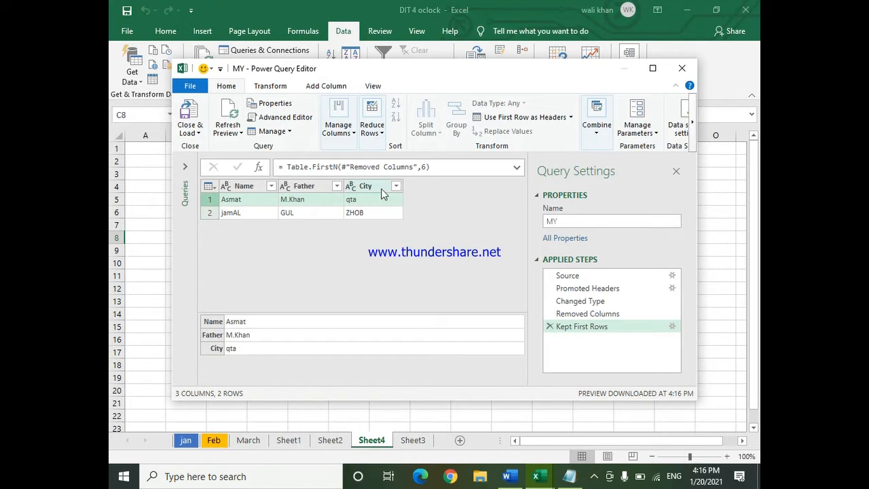
pyautogui.click(425, 166)
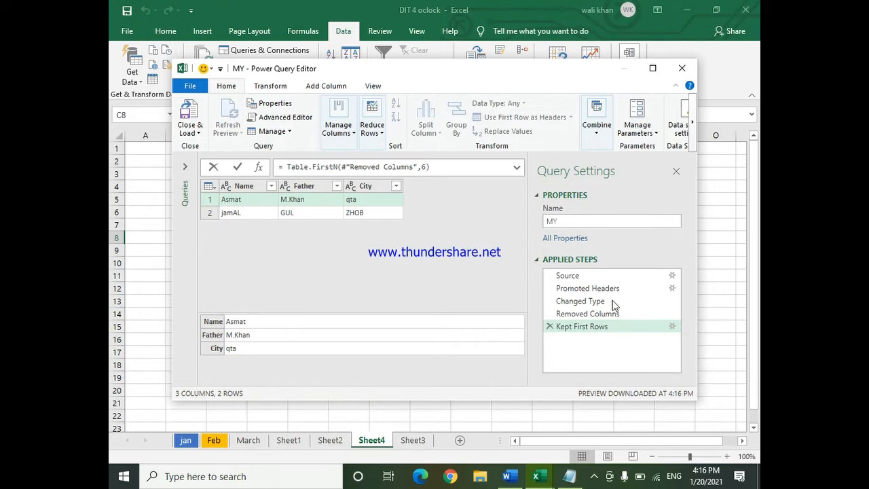
pyautogui.click(676, 170)
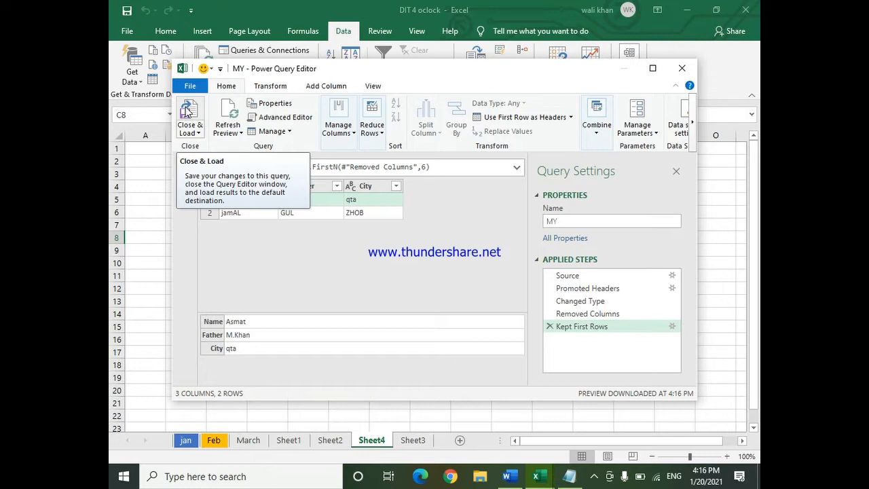
# Refresh the query preview, load the result into the workbook as a table, and dismiss the list of queries and connections
pyautogui.click(230, 115)
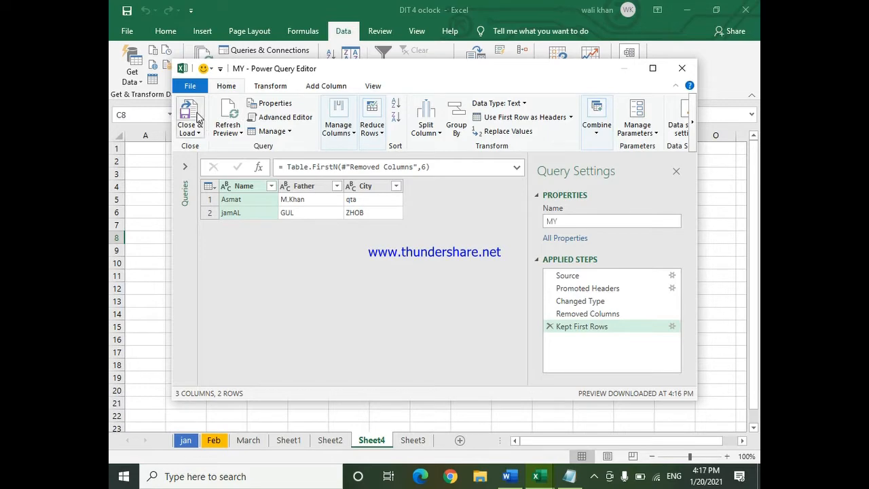
pyautogui.click(198, 117)
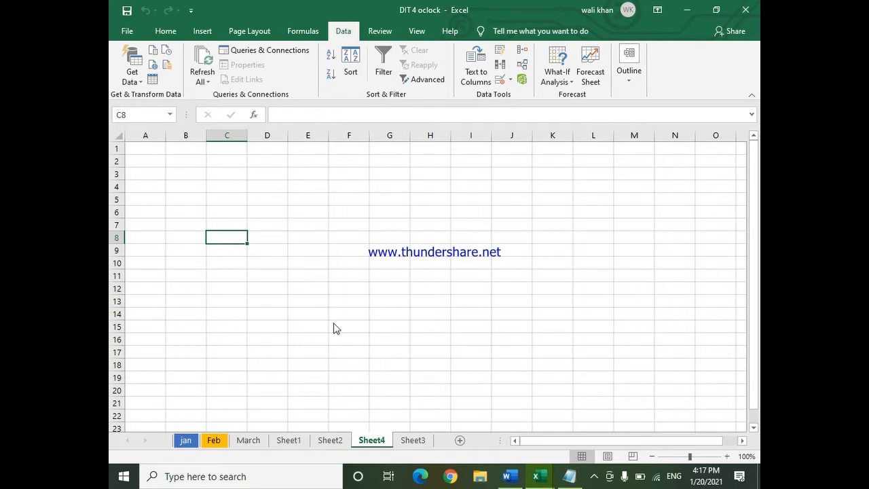
pyautogui.hotkey('ctrl', 'Home')
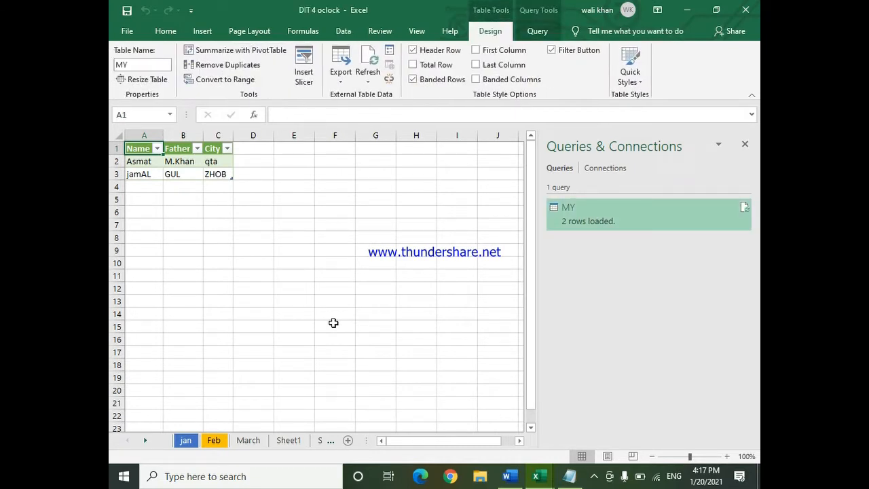
pyautogui.click(751, 148)
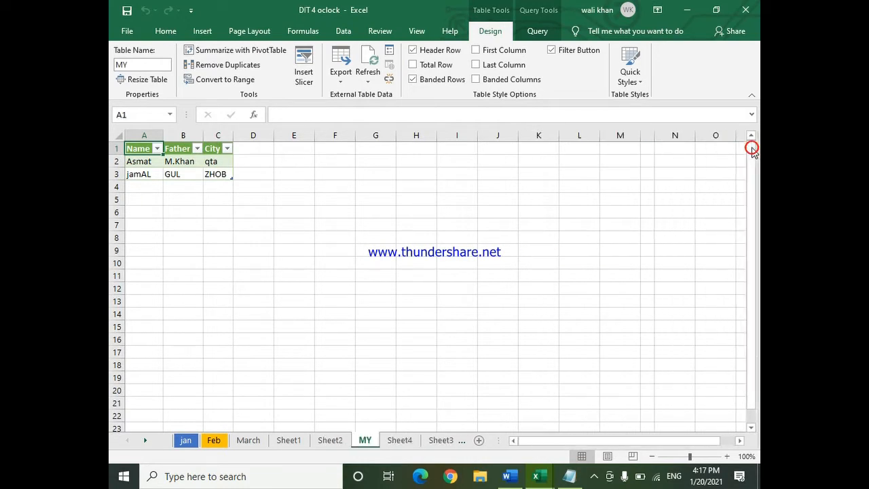
# Switch to the MY file in Notepad, add a record with number 03, the person's name, the father's name and city SIBI, and save the file
pyautogui.click(569, 478)
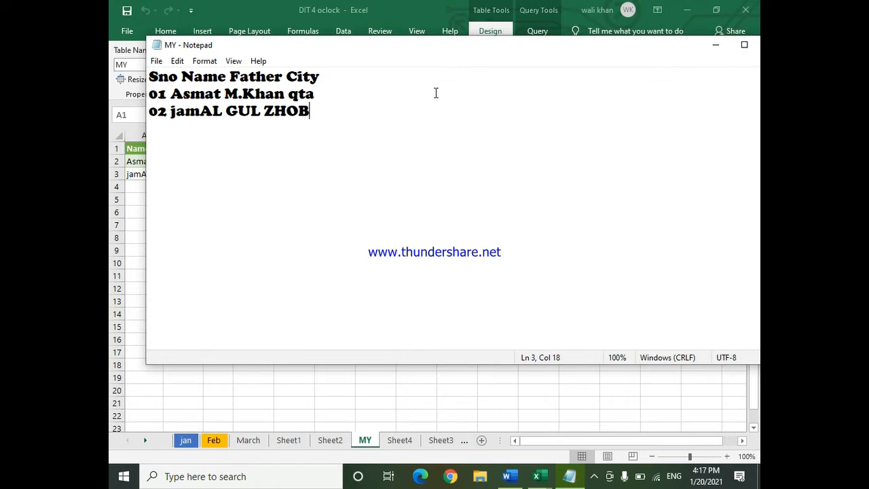
pyautogui.press('Return')
pyautogui.write('03')
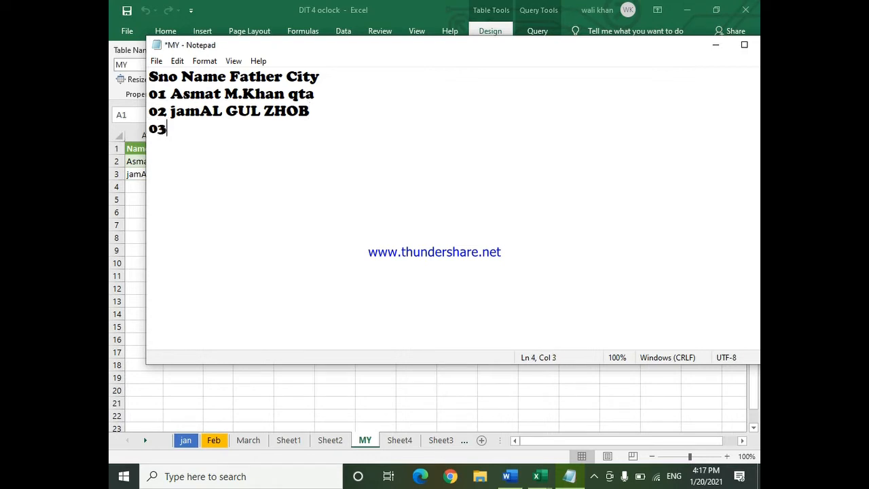
pyautogui.write(' ASMAT ')
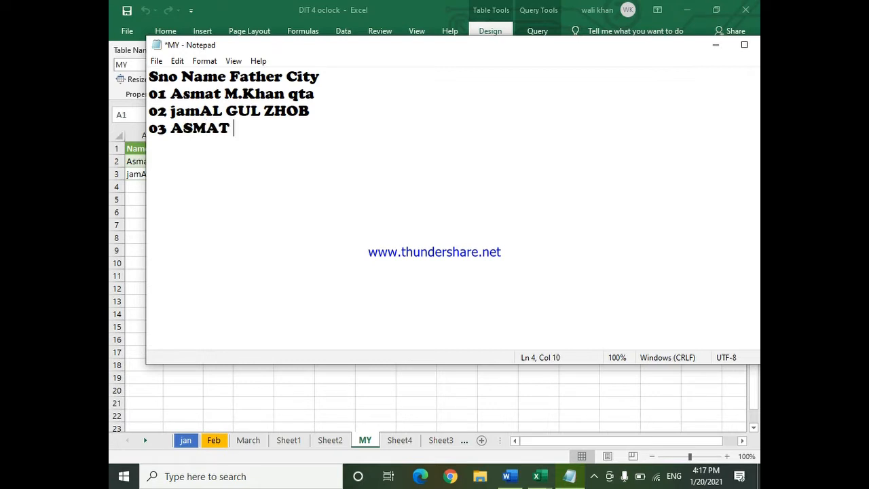
pyautogui.write('GHULAM')
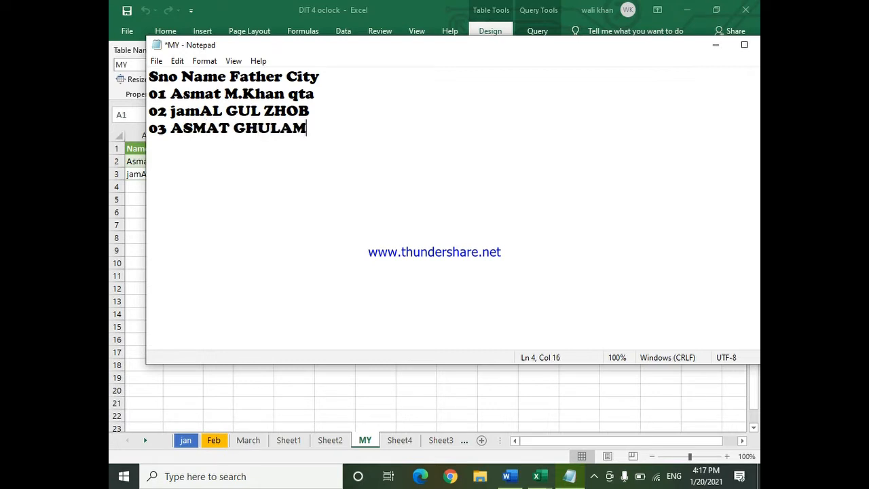
pyautogui.write(' SIBI')
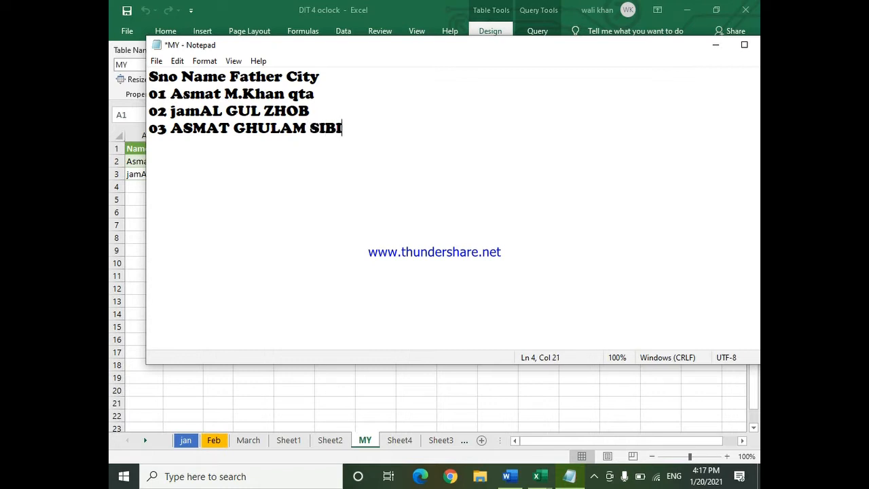
pyautogui.hotkey('ctrl', 's')
pyautogui.click(716, 46)
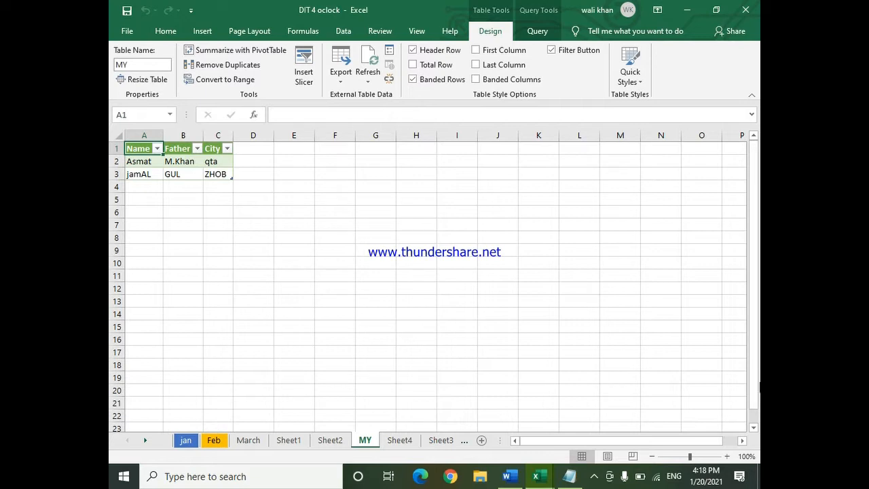
# Refresh all data connections in the workbook so the MY table picks up the updated text file
pyautogui.click(513, 441)
pyautogui.click(380, 261)
pyautogui.click(193, 238)
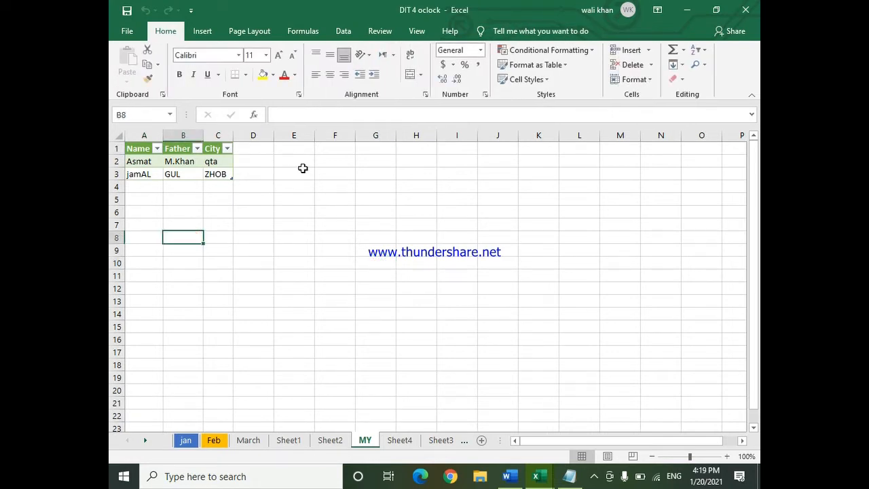
pyautogui.click(352, 32)
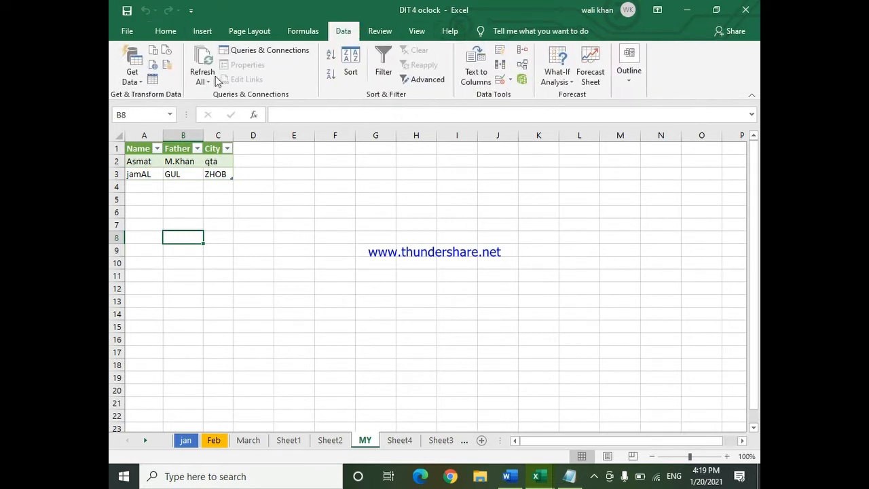
pyautogui.click(206, 63)
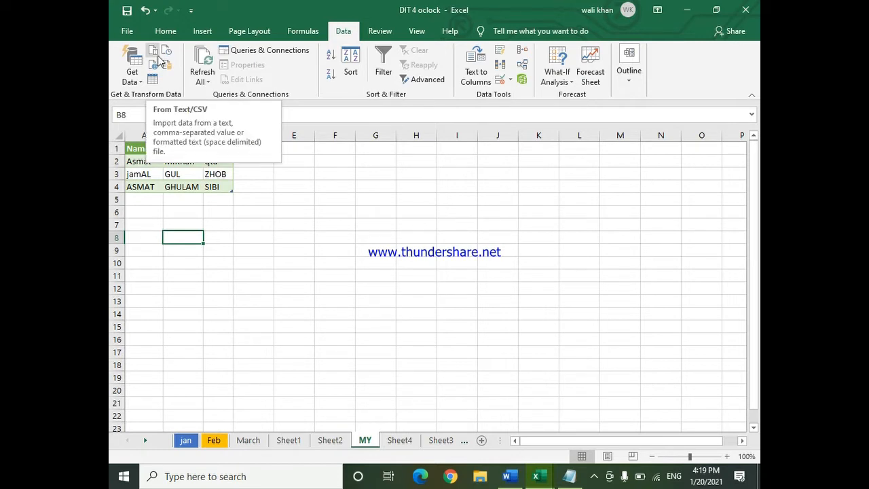
# Import the MY text file from the Desktop again, loading it directly without transforming, and select the original MY query's table
pyautogui.click(131, 78)
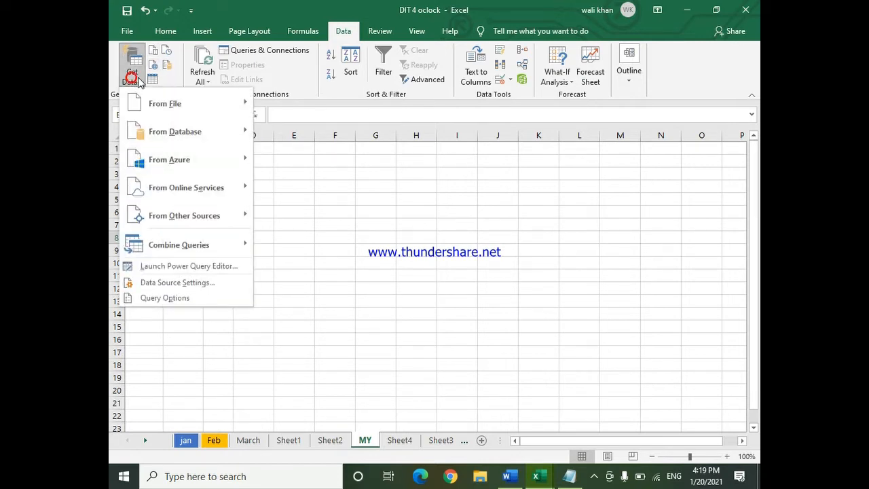
pyautogui.click(153, 49)
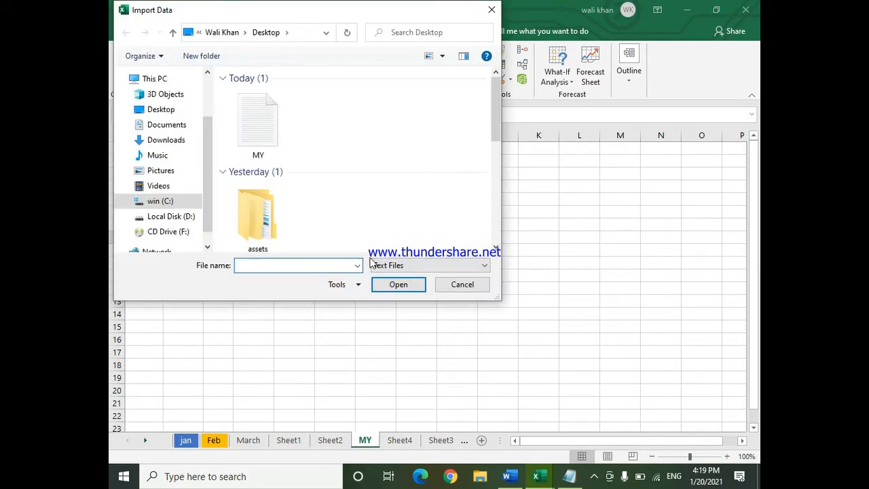
pyautogui.click(268, 138)
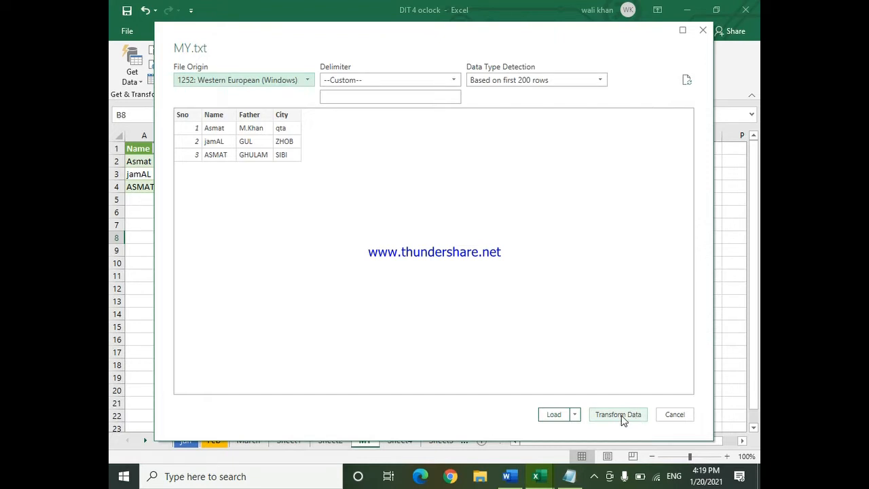
pyautogui.click(553, 415)
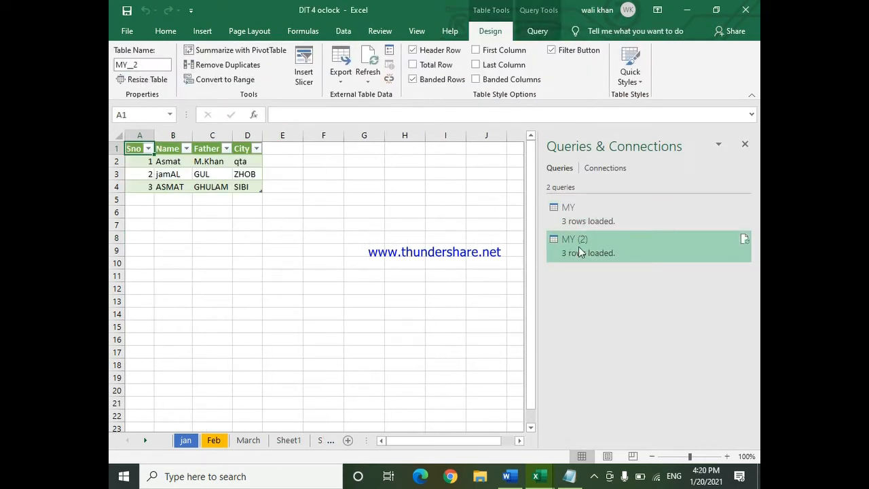
pyautogui.click(586, 221)
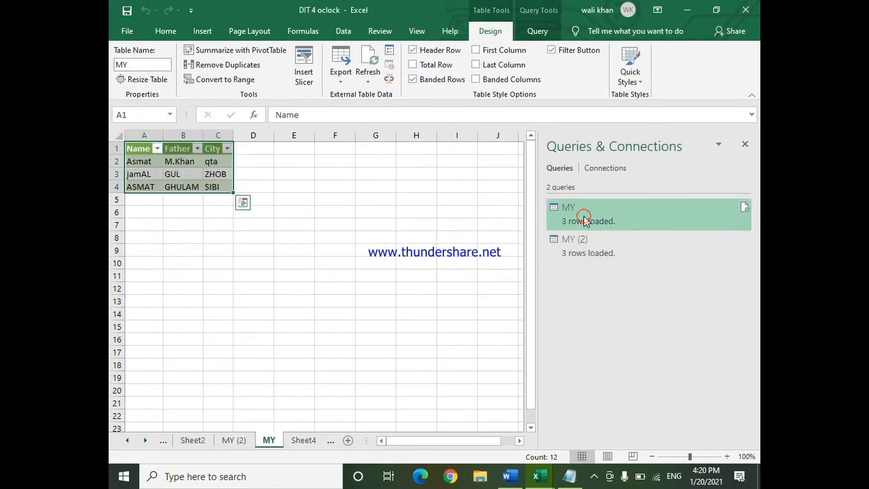
# Compare the tables on the MY and MY (2) sheets, and close the list of queries and connections
pyautogui.click(590, 256)
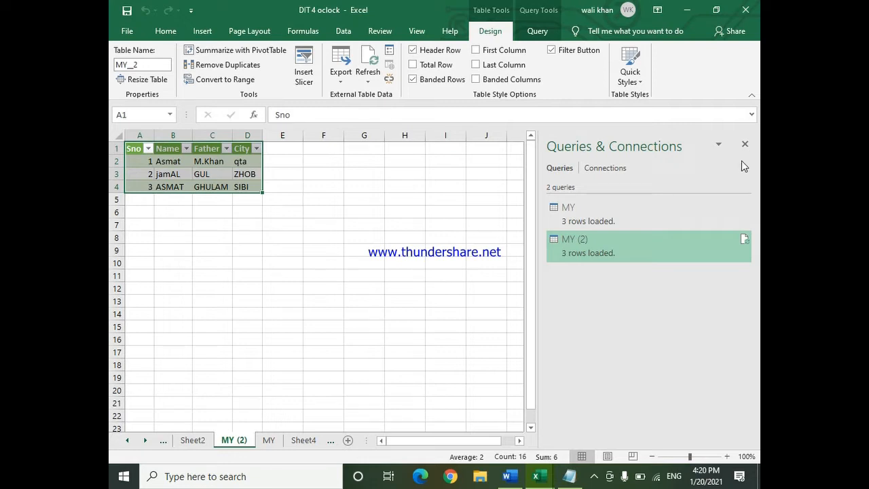
pyautogui.click(270, 440)
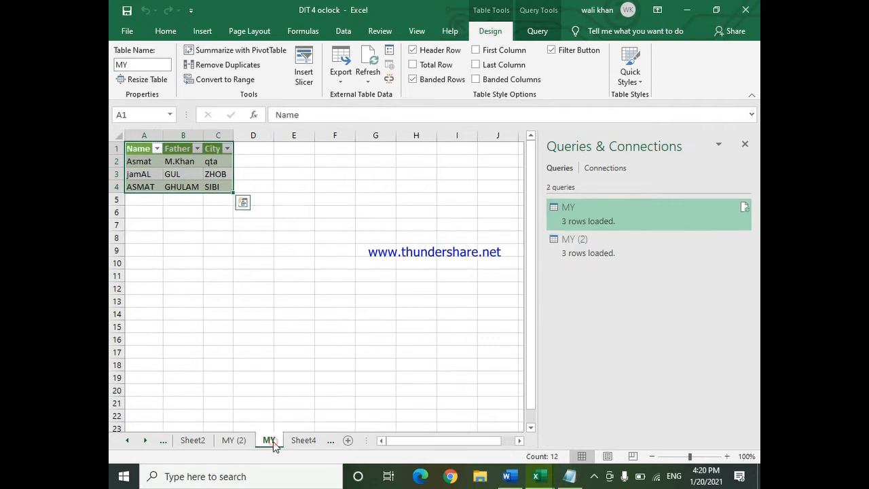
pyautogui.click(231, 441)
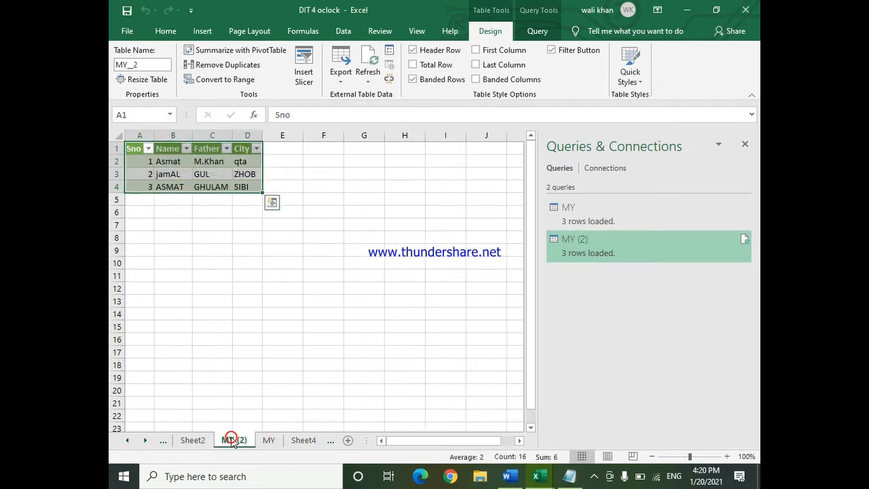
pyautogui.click(233, 267)
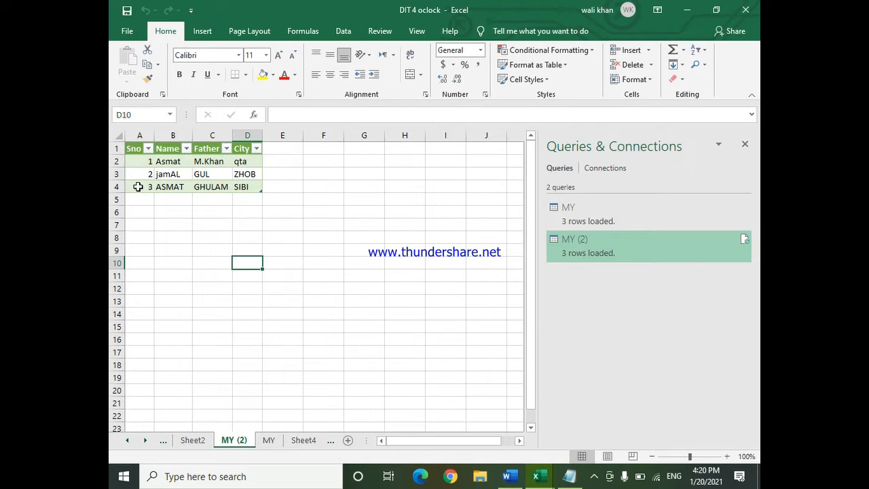
pyautogui.click(745, 144)
pyautogui.click(346, 30)
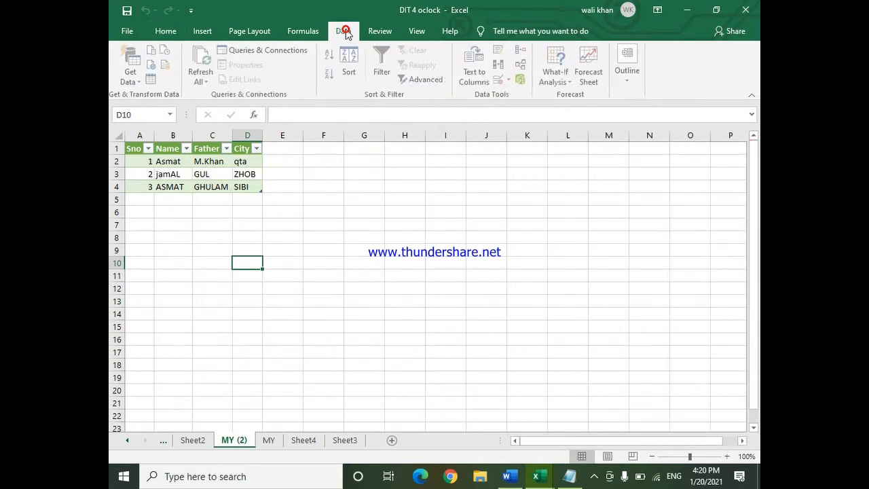
pyautogui.click(203, 82)
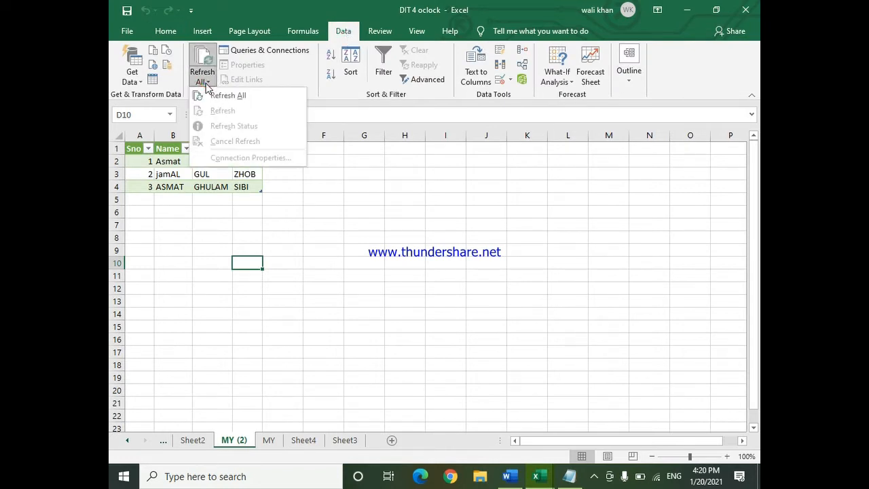
pyautogui.click(204, 82)
pyautogui.click(204, 82)
pyautogui.click(205, 83)
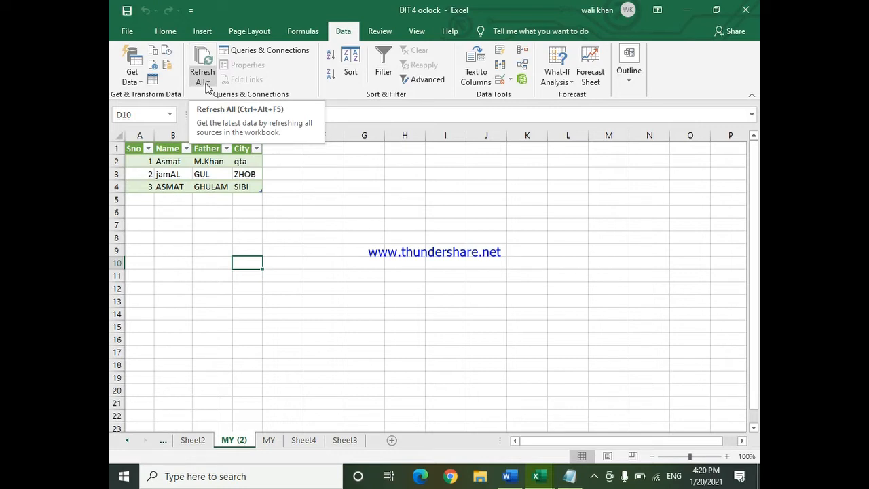
# Examine the workbook's queries and connections, viewing the tables loaded by MY and MY (2), and close the list
pyautogui.click(283, 51)
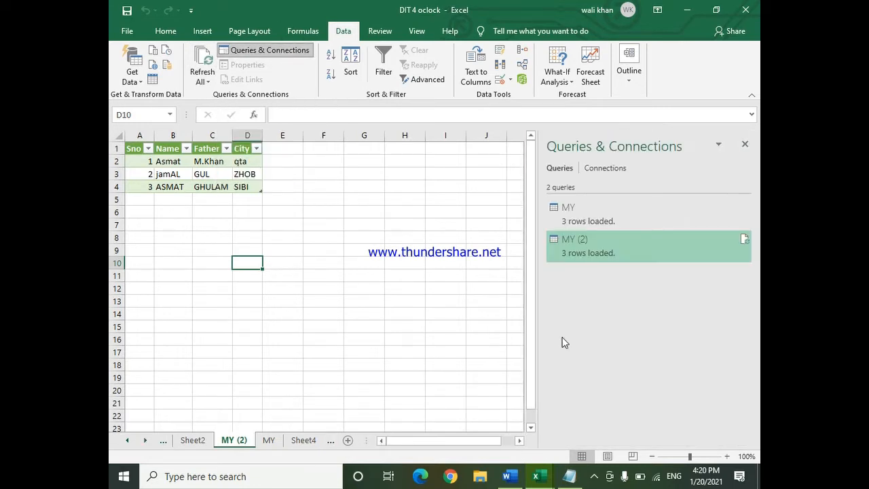
pyautogui.click(745, 144)
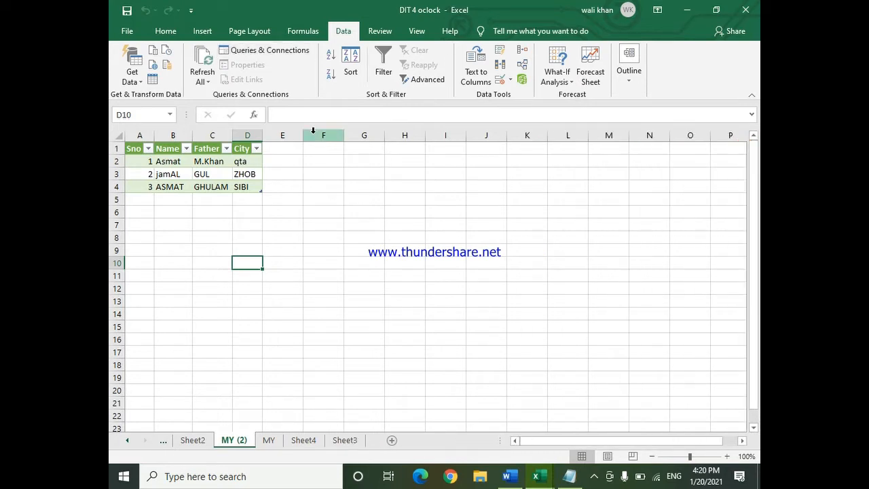
pyautogui.click(281, 57)
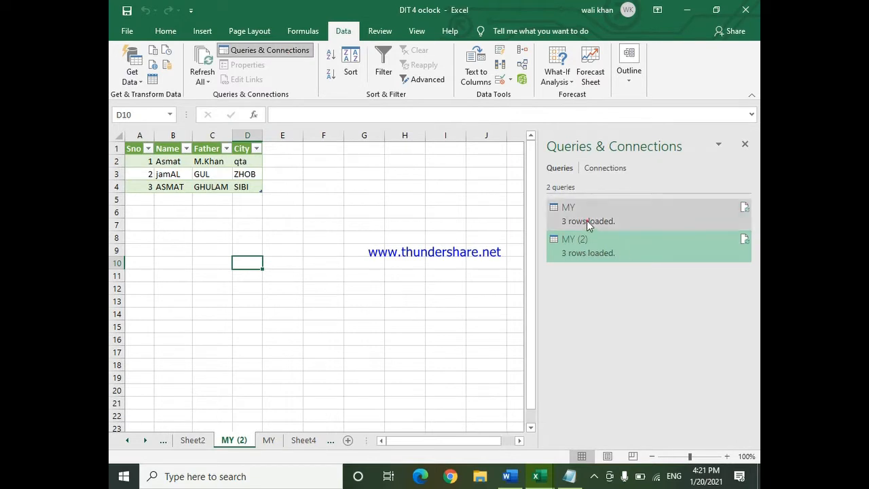
pyautogui.click(587, 221)
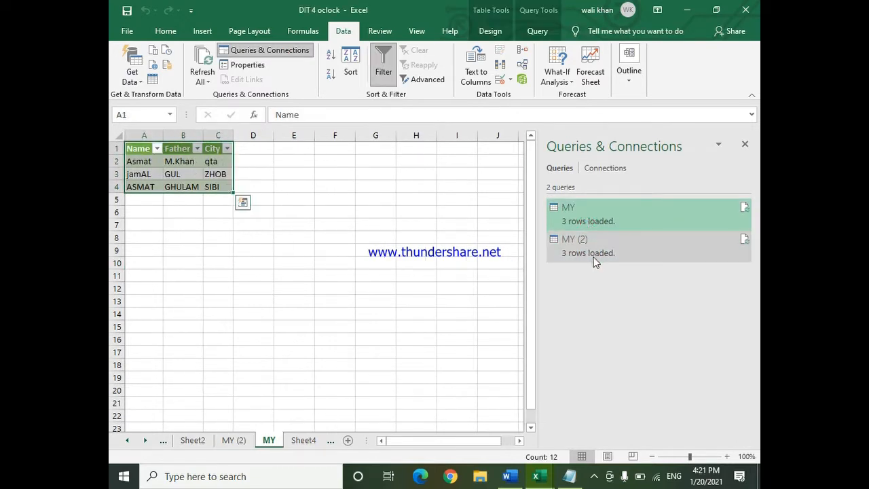
pyautogui.click(591, 243)
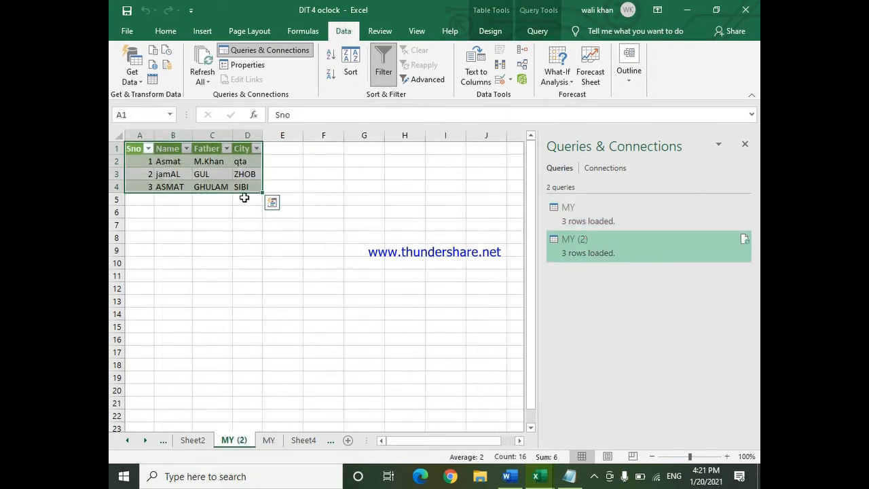
pyautogui.click(618, 169)
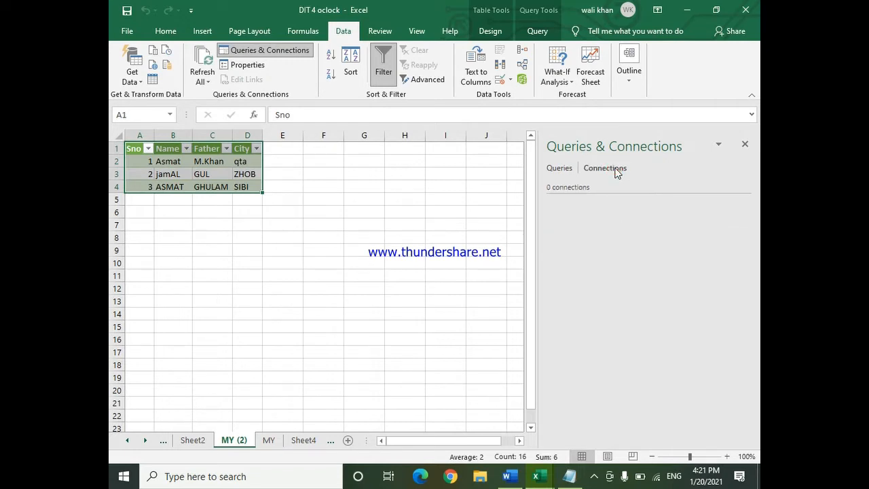
pyautogui.click(561, 172)
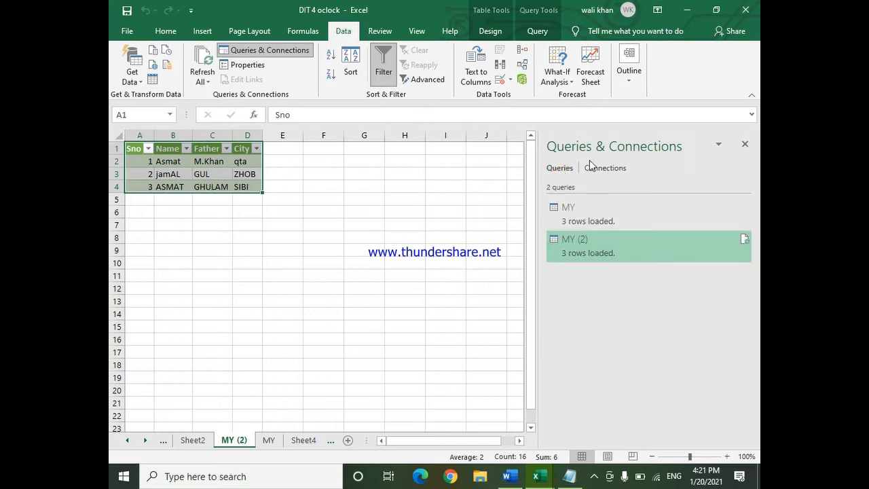
pyautogui.click(746, 148)
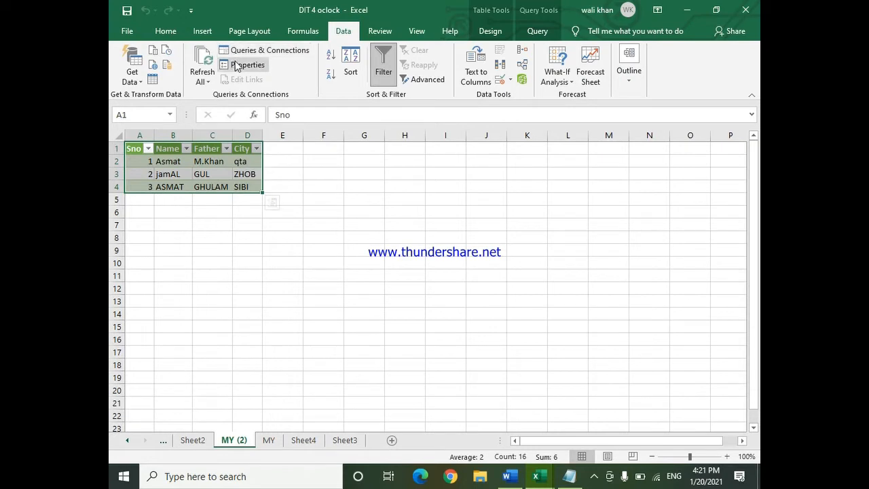
# Turn off Preserve column sort/filter/layout in the external data properties of the MY (2) table
pyautogui.click(243, 68)
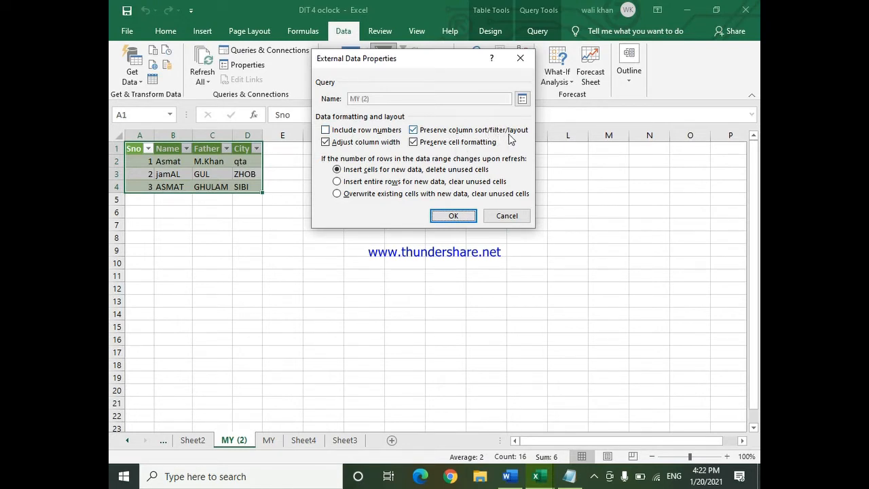
pyautogui.click(414, 130)
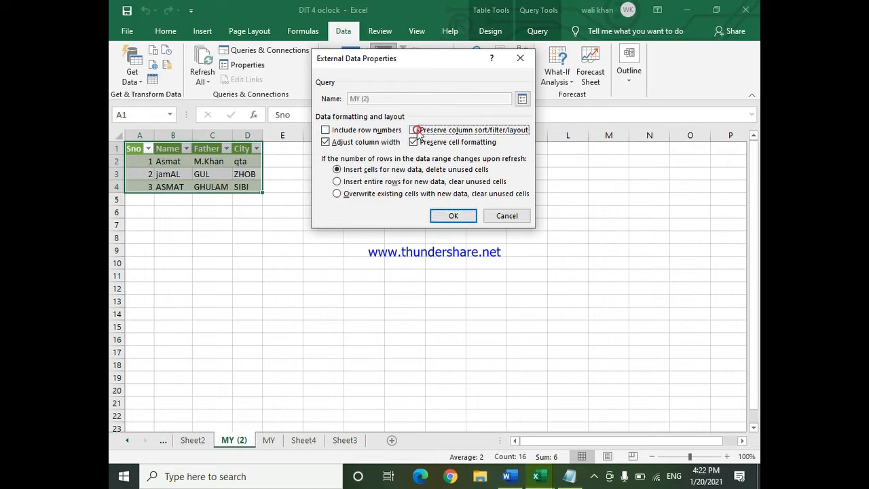
pyautogui.click(450, 216)
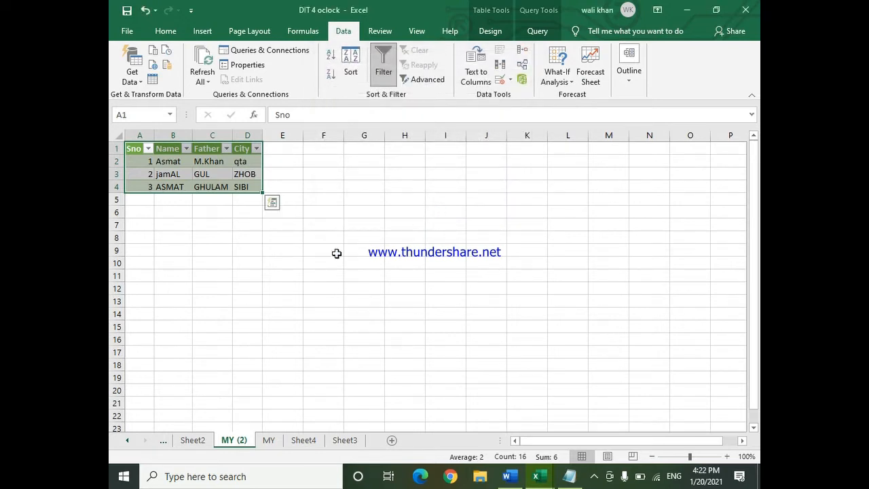
pyautogui.click(336, 252)
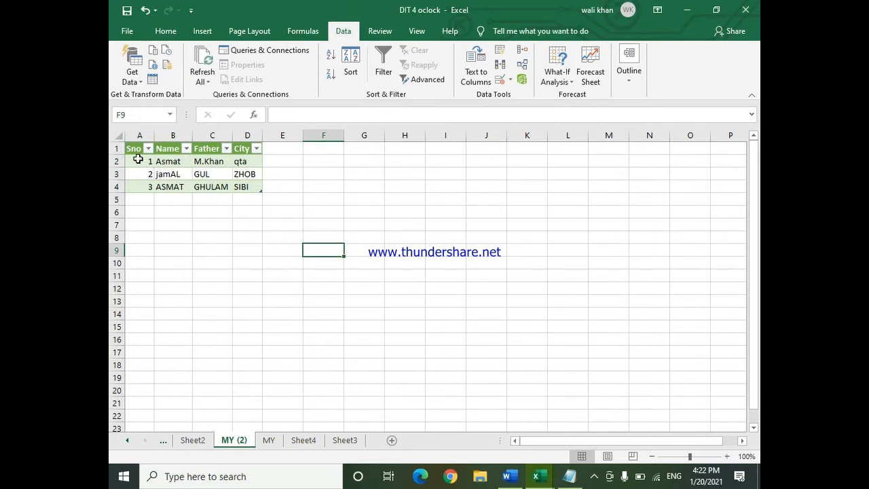
# Recheck the external data properties of the MY (2) table and close them without changing anything
pyautogui.moveTo(133, 148); pyautogui.dragTo(265, 192)
pyautogui.click(268, 197)
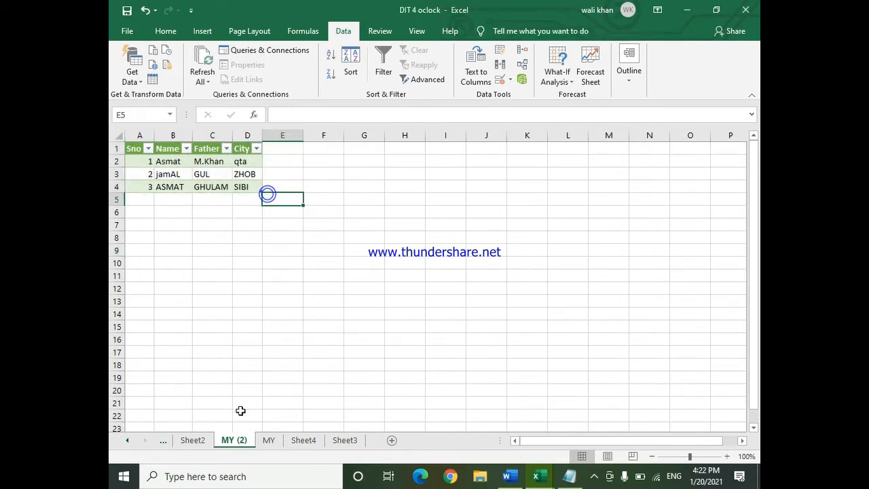
pyautogui.click(213, 235)
pyautogui.click(191, 165)
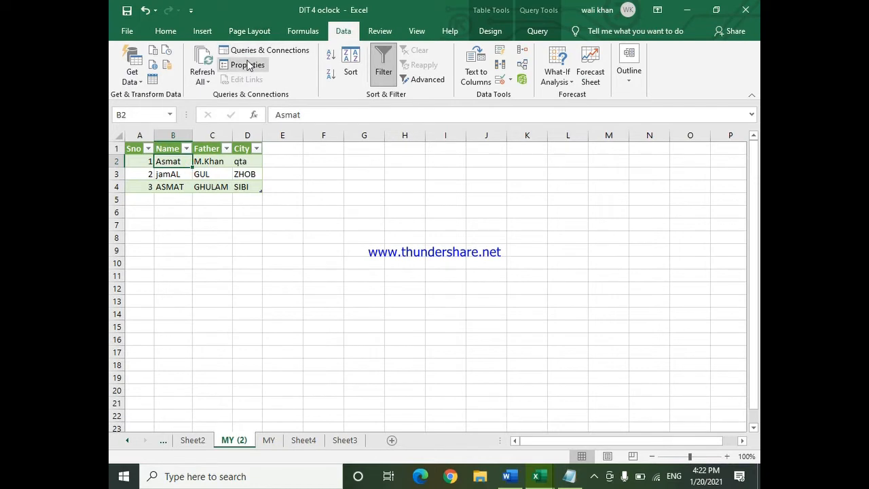
pyautogui.click(249, 66)
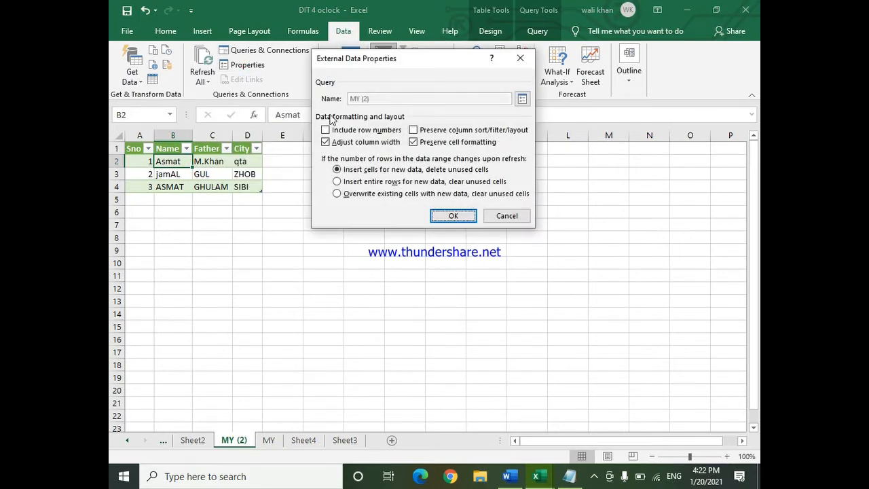
pyautogui.click(521, 59)
# Refresh all data connections in the workbook after the property change
pyautogui.click(205, 57)
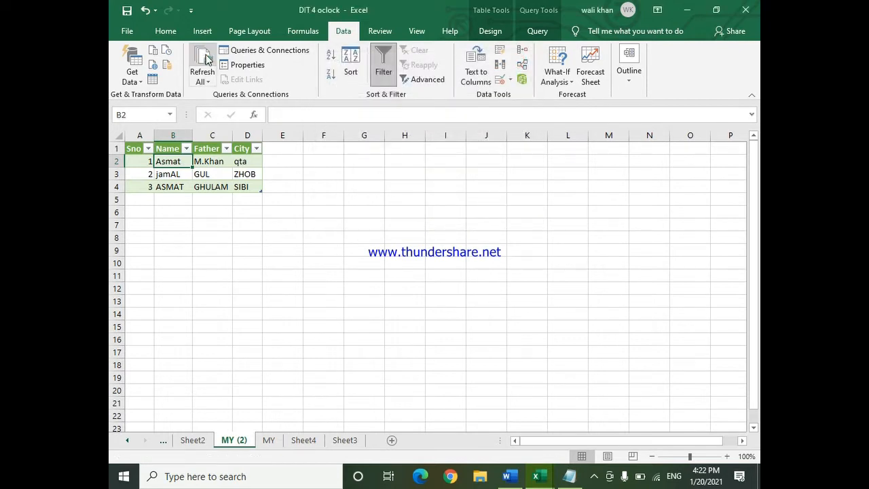
pyautogui.click(194, 273)
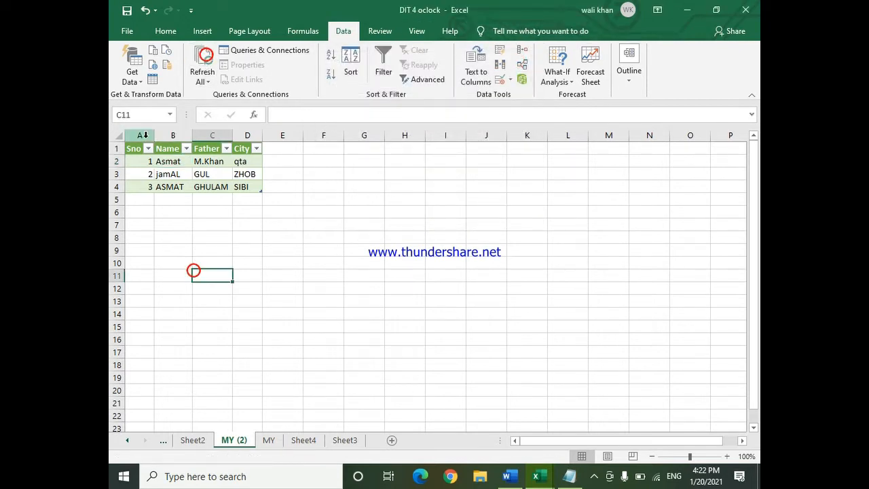
pyautogui.click(319, 201)
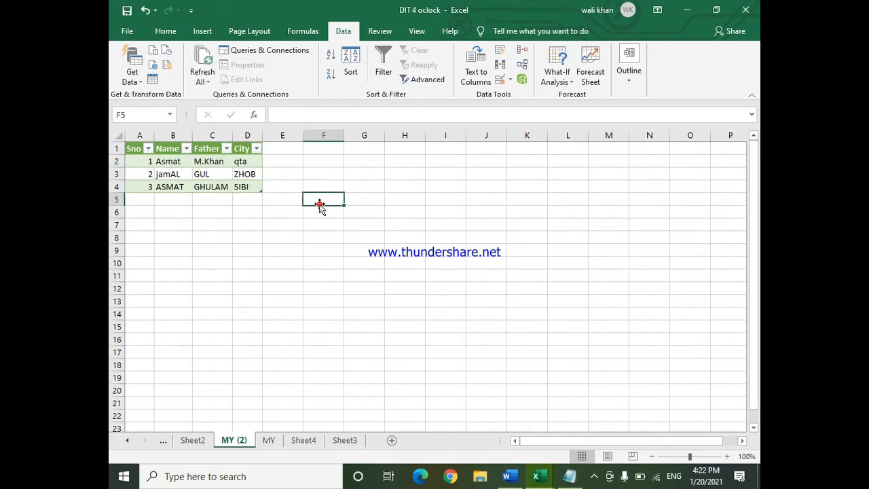
# Remove the filter buttons from the header row of the MY (2) table
pyautogui.click(129, 163)
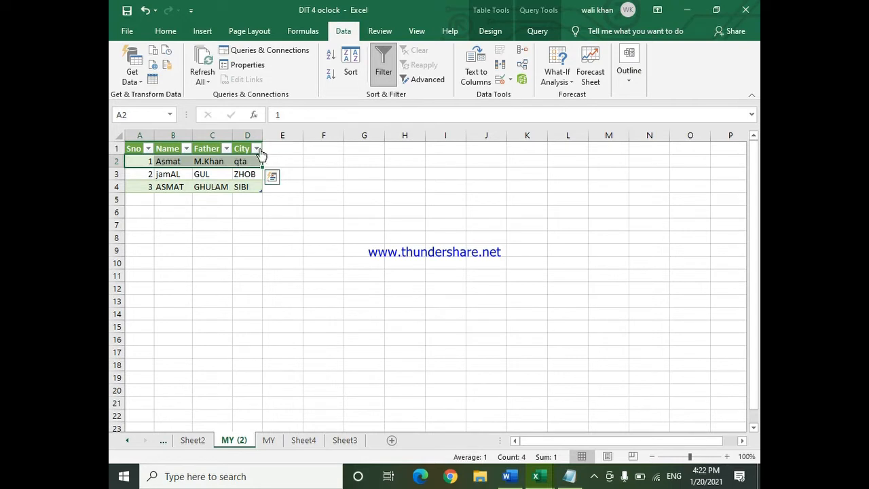
pyautogui.moveTo(133, 147); pyautogui.dragTo(240, 147)
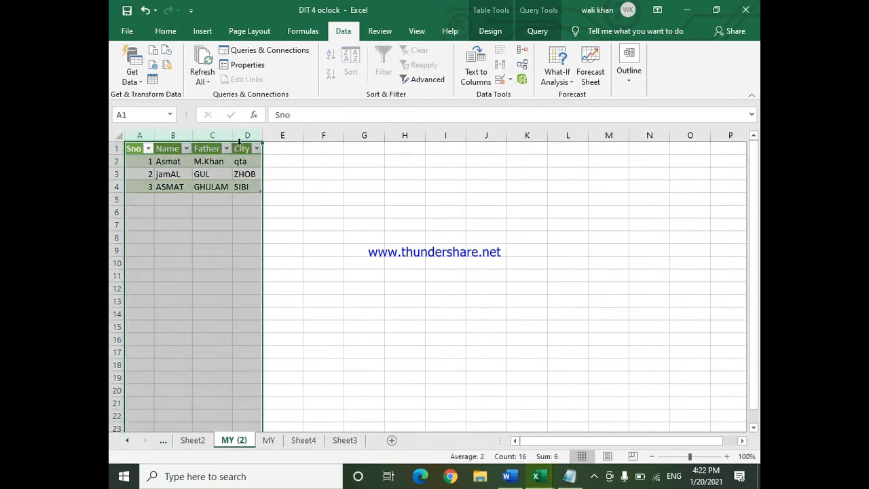
pyautogui.click(268, 184)
pyautogui.click(243, 139)
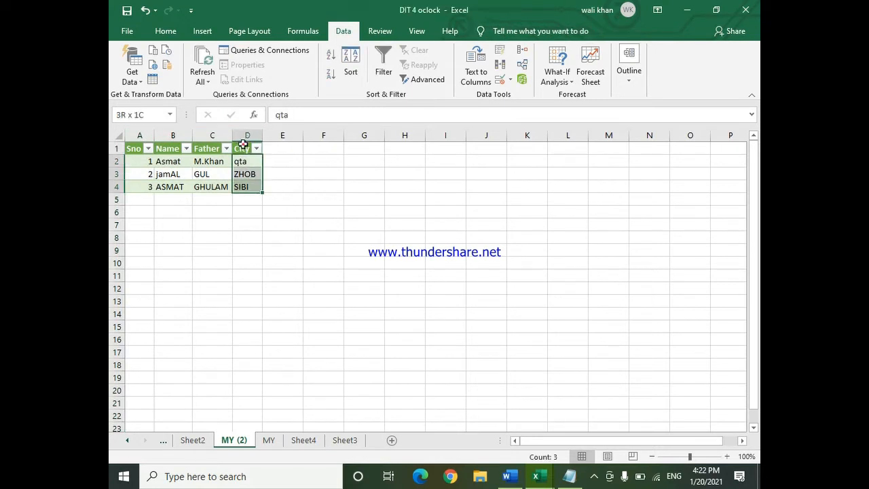
pyautogui.click(381, 68)
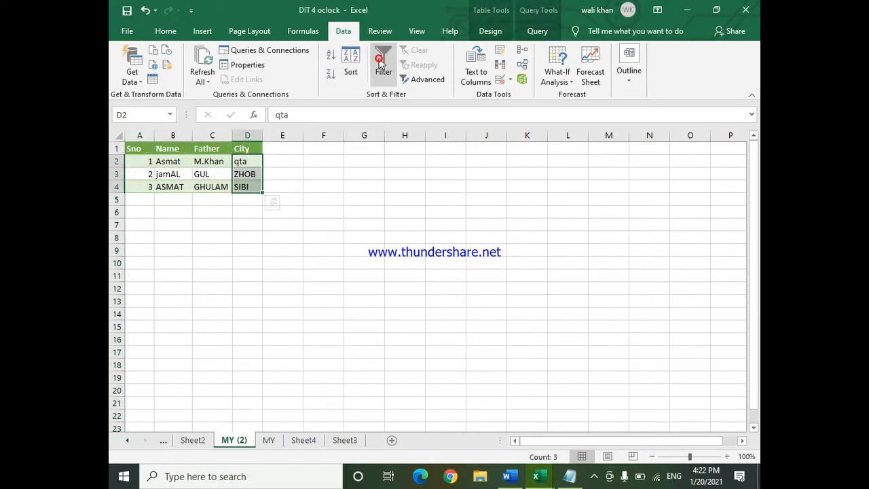
pyautogui.click(339, 292)
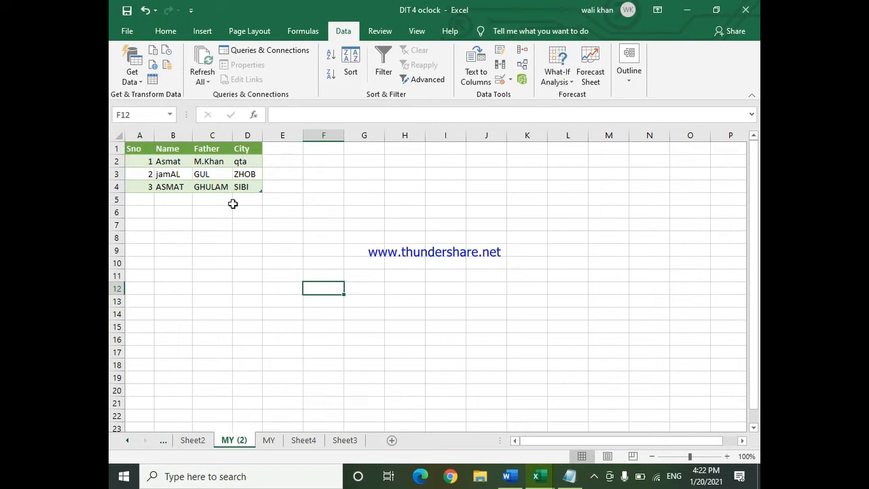
# Start a data import from a workbook and open MY TRY.xlsx from the Documents folder as the source
pyautogui.click(132, 74)
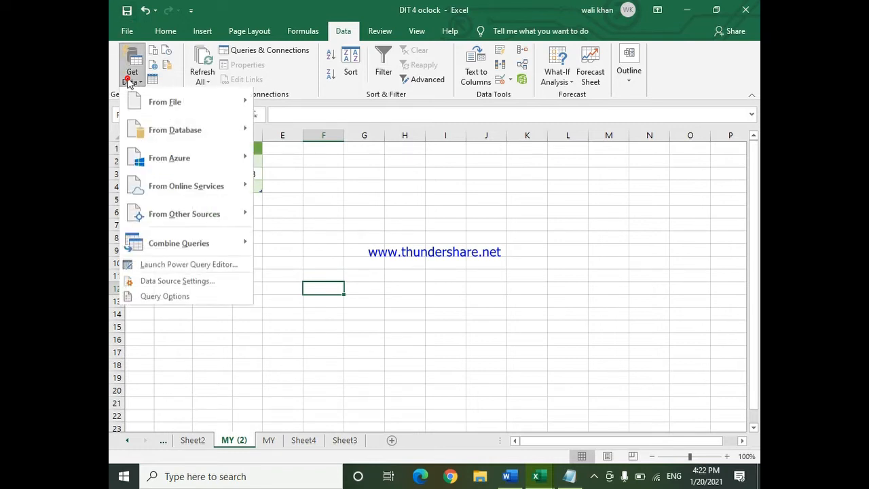
pyautogui.moveTo(209, 129)
pyautogui.moveTo(217, 109)
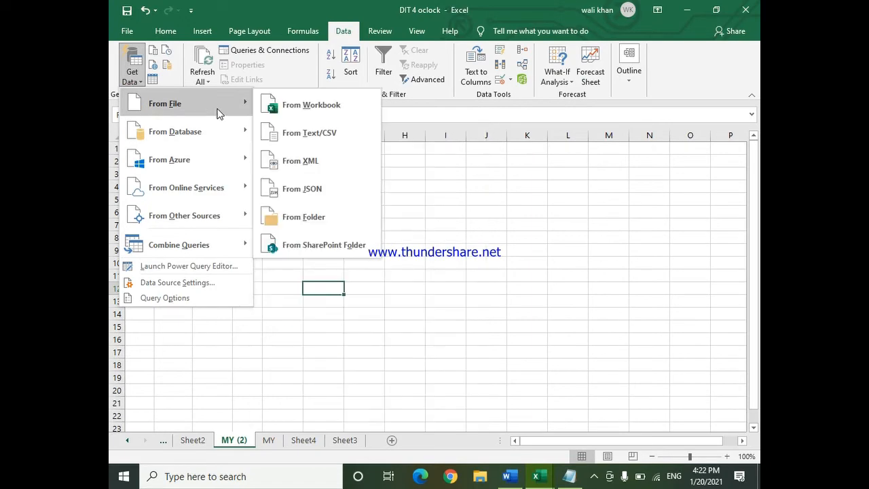
pyautogui.click(317, 109)
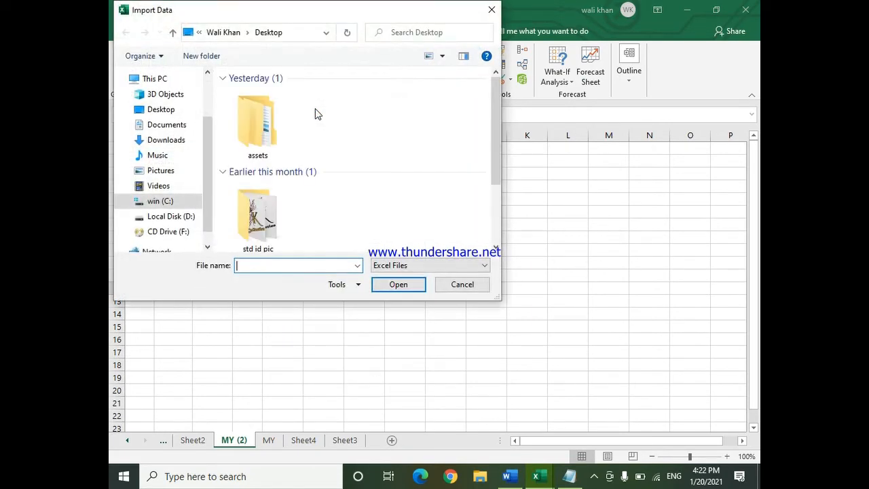
pyautogui.click(173, 127)
pyautogui.click(286, 189)
pyautogui.click(398, 284)
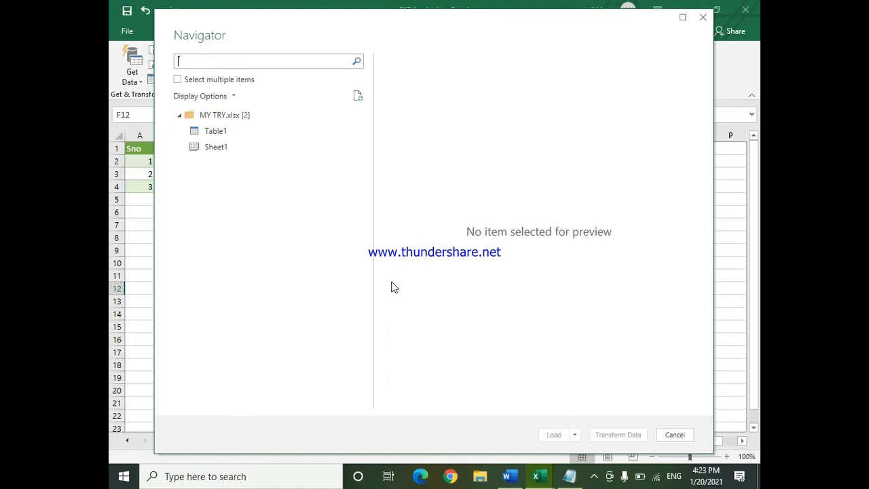
# Preview Table1 and Sheet1 of MY TRY.xlsx, and load Table1 into the workbook
pyautogui.click(227, 133)
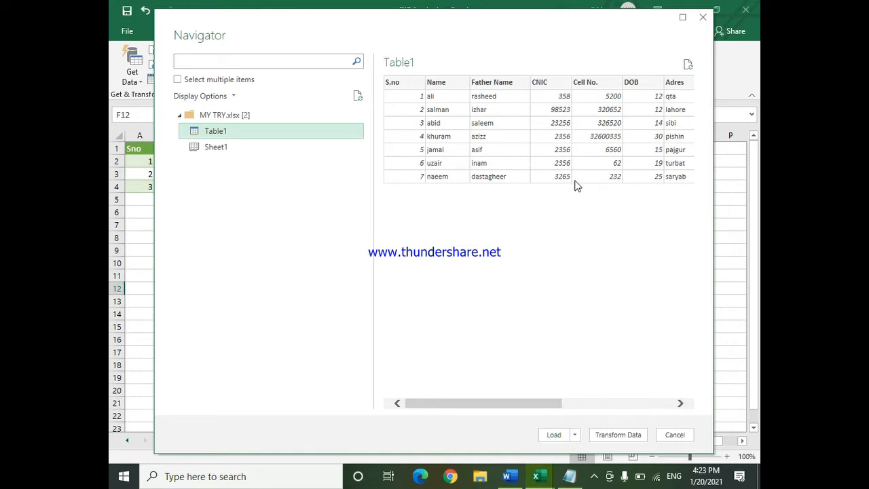
pyautogui.click(222, 152)
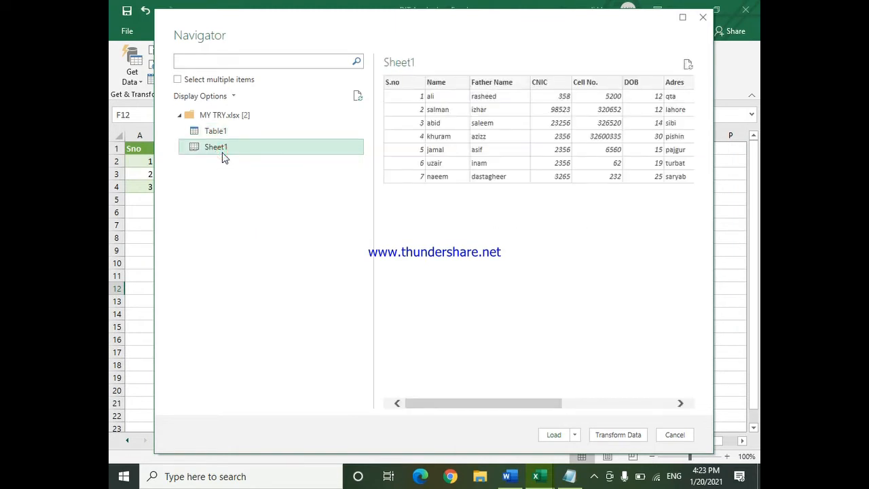
pyautogui.click(231, 138)
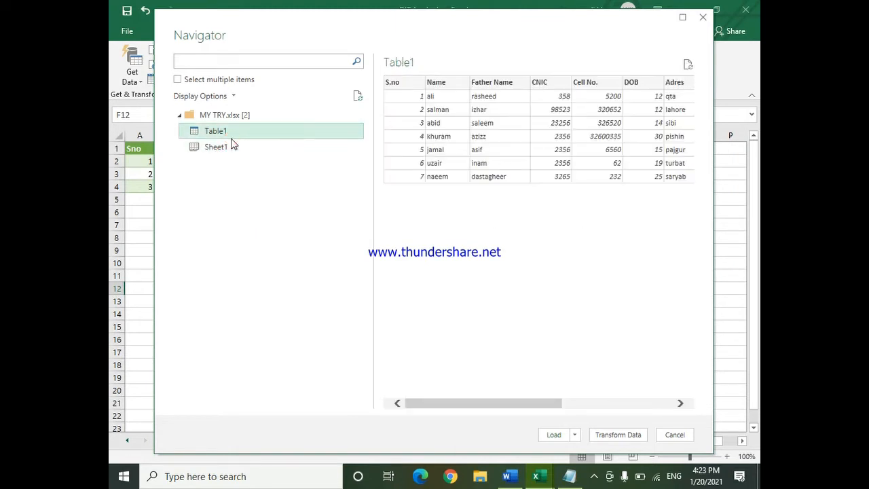
pyautogui.moveTo(520, 405)
pyautogui.mouseDown()
pyautogui.moveTo(671, 386)
pyautogui.moveTo(509, 388)
pyautogui.moveTo(532, 400)
pyautogui.mouseUp()
pyautogui.moveTo(611, 391); pyautogui.dragTo(417, 411)
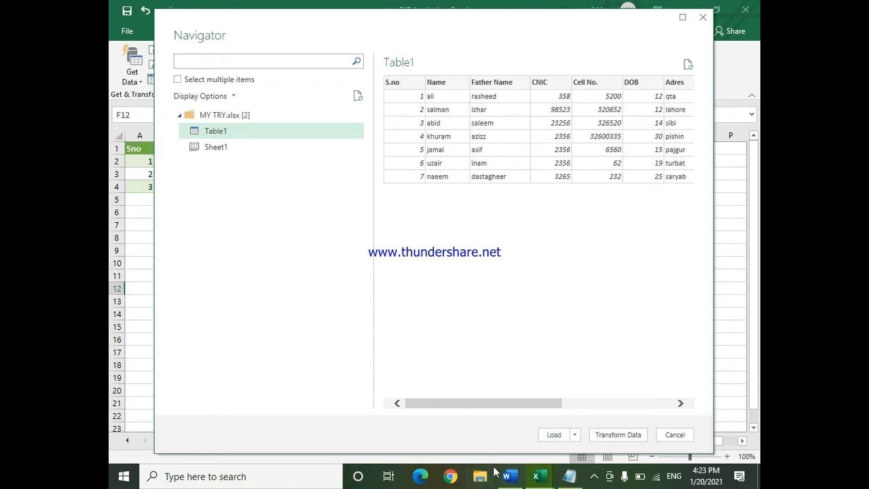
pyautogui.click(552, 436)
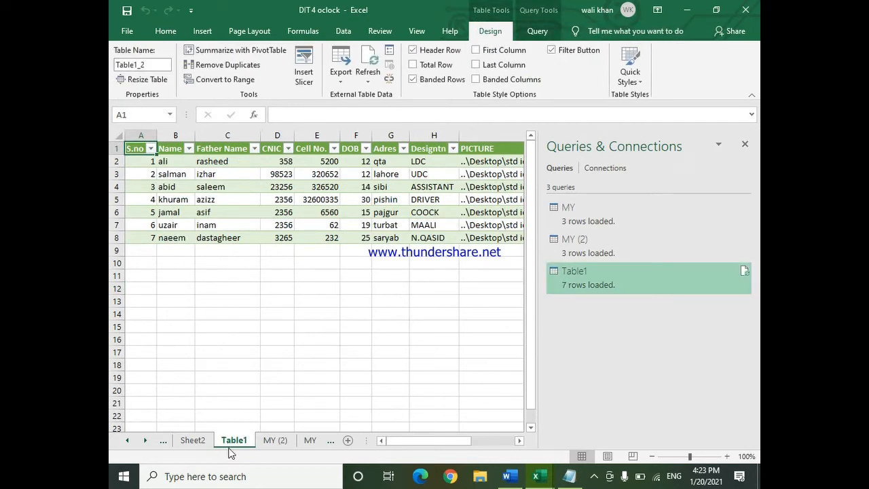
# Refresh the Table1 query on its own from the list of workbook queries
pyautogui.click(233, 303)
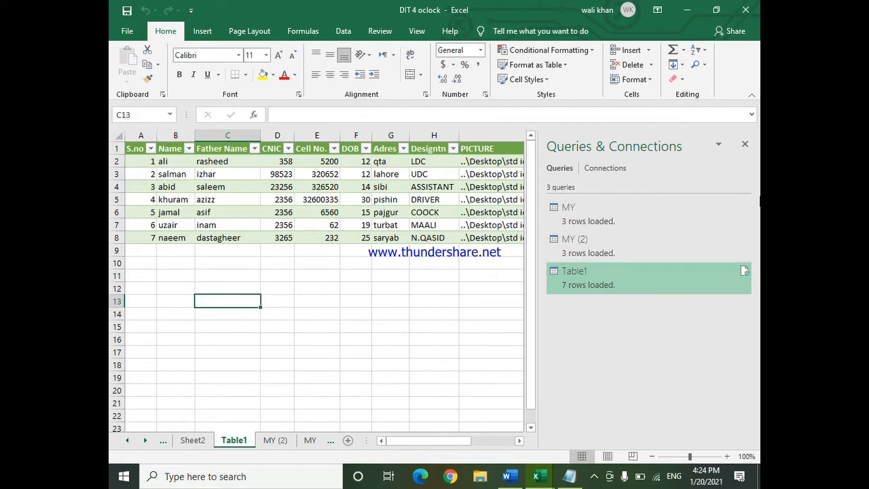
pyautogui.moveTo(747, 272)
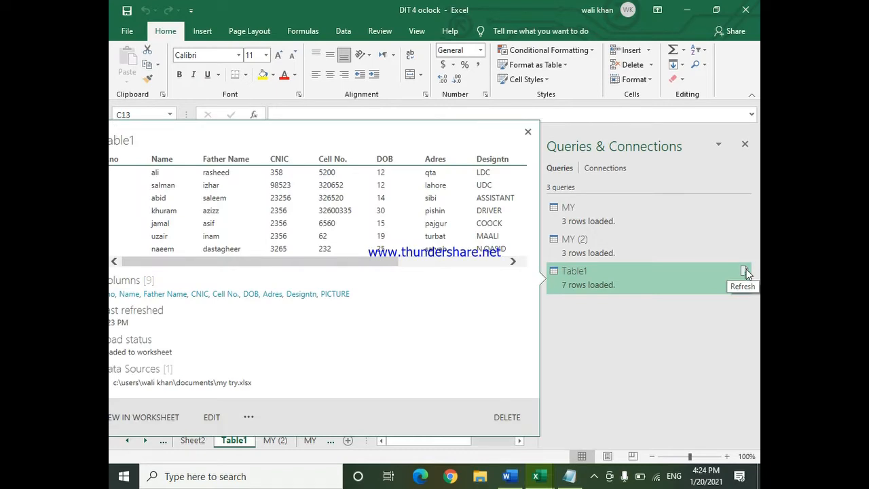
pyautogui.click(745, 270)
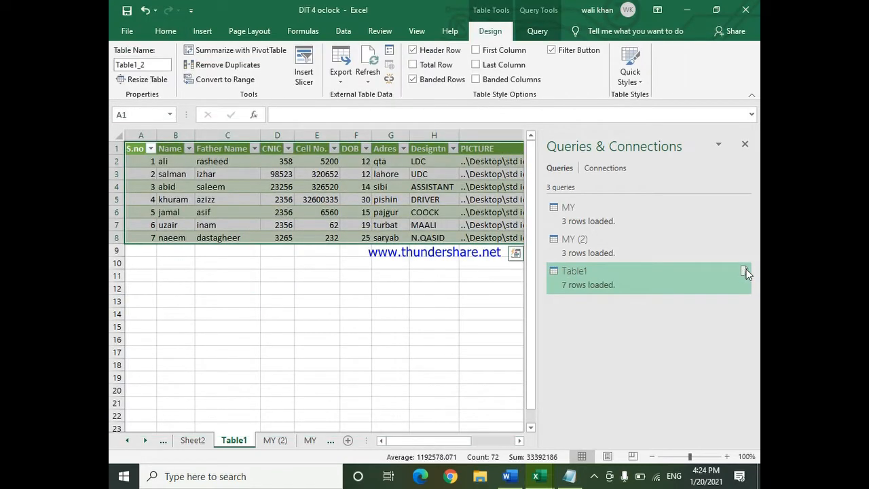
# Delete the Table1 query, keeping its loaded data on the sheet
pyautogui.moveTo(747, 271)
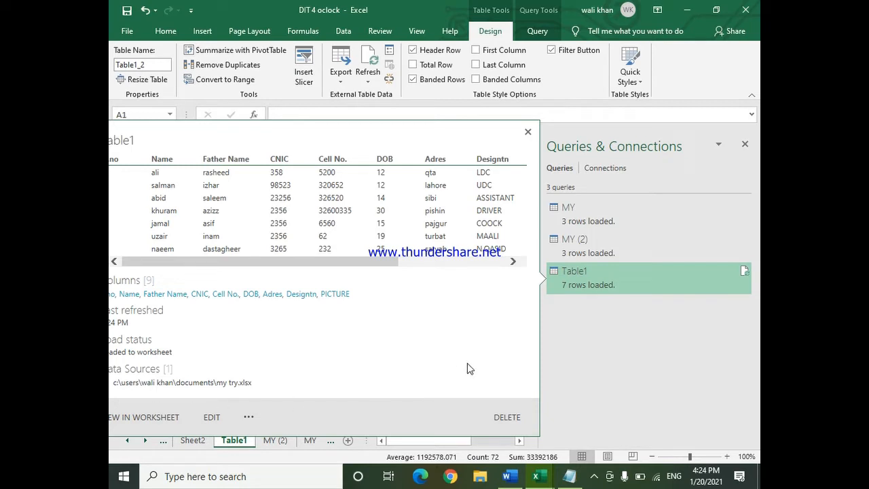
pyautogui.click(505, 419)
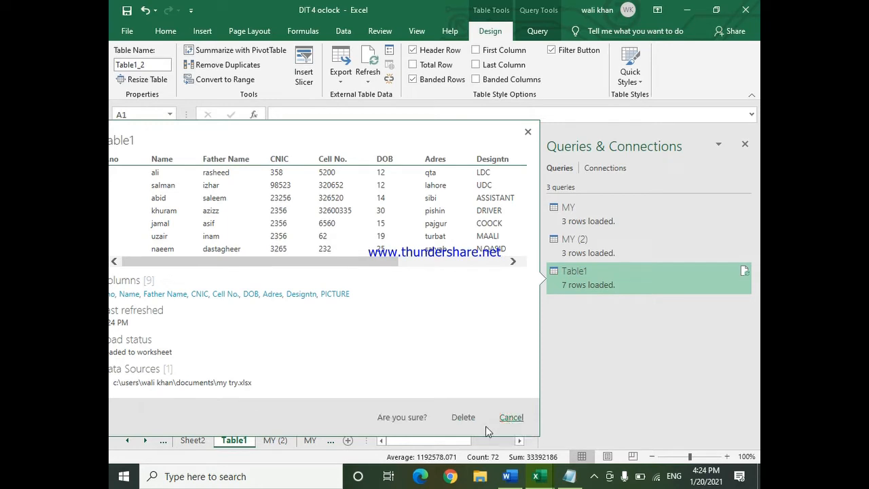
pyautogui.click(407, 416)
pyautogui.click(463, 417)
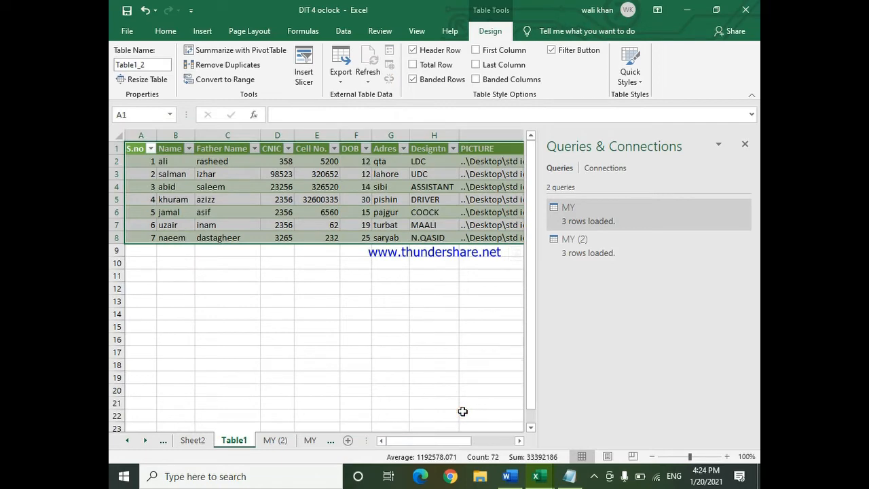
pyautogui.click(365, 332)
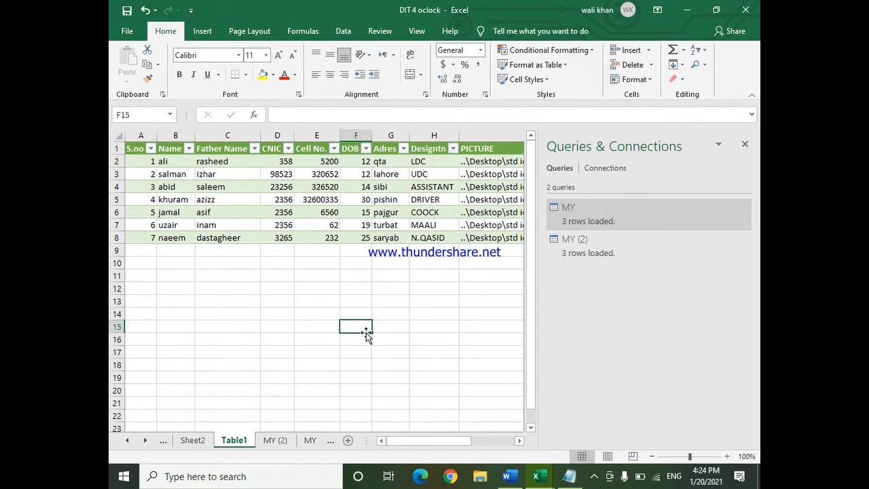
# Review the data loaded by the MY and MY (2) queries and their neighbouring sheets, and close the query list
pyautogui.click(597, 236)
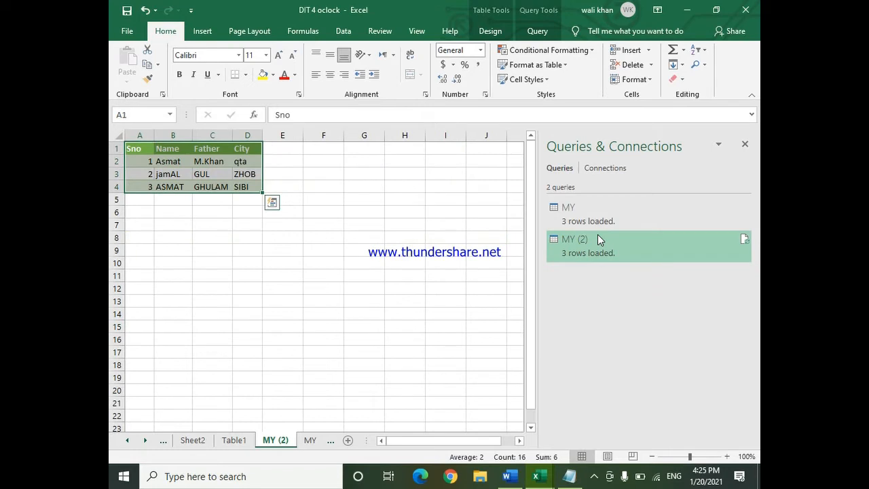
pyautogui.click(599, 220)
pyautogui.click(598, 241)
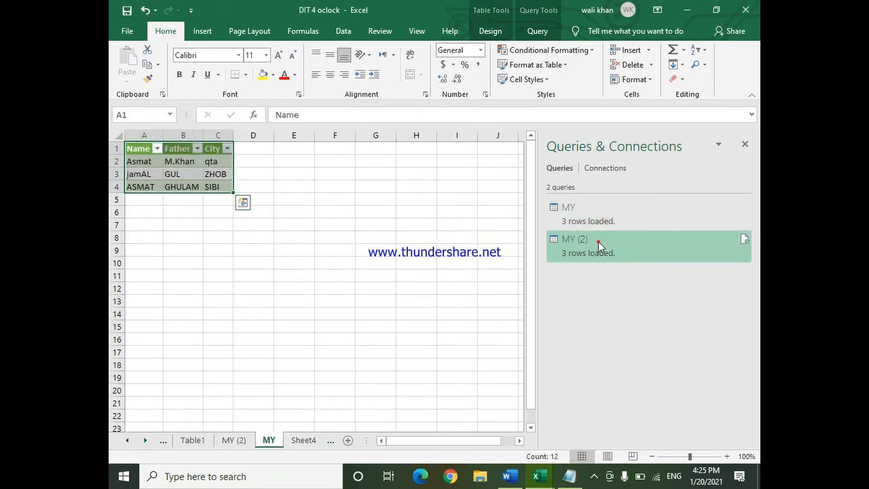
pyautogui.click(267, 440)
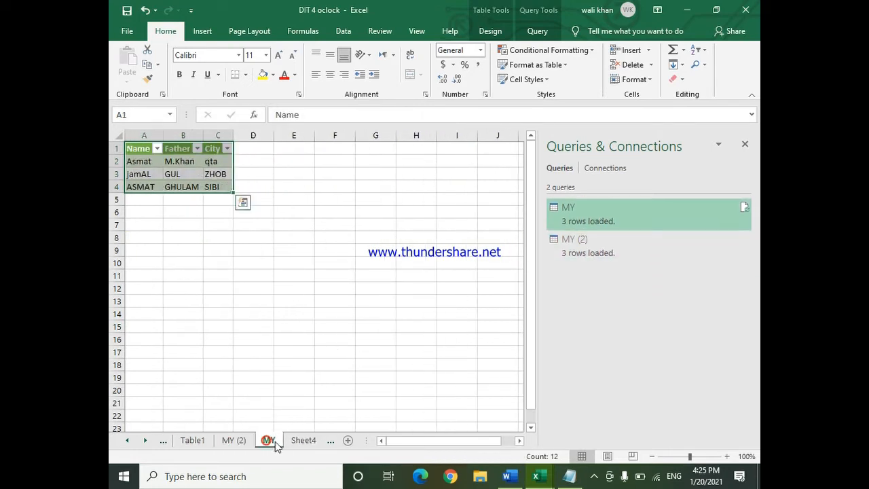
pyautogui.click(302, 440)
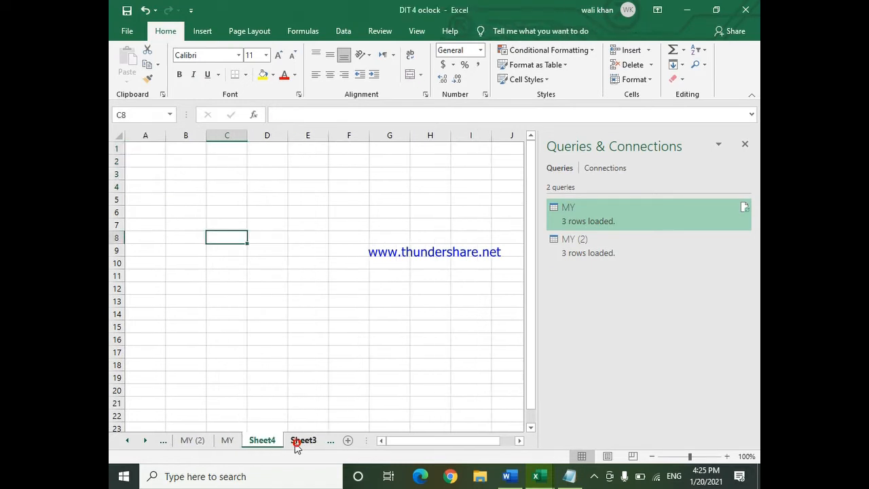
pyautogui.click(230, 441)
pyautogui.click(207, 440)
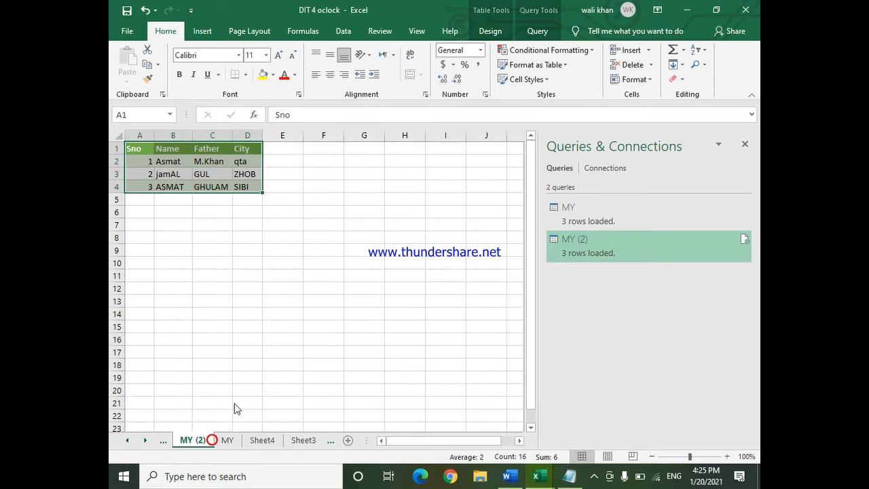
pyautogui.click(745, 144)
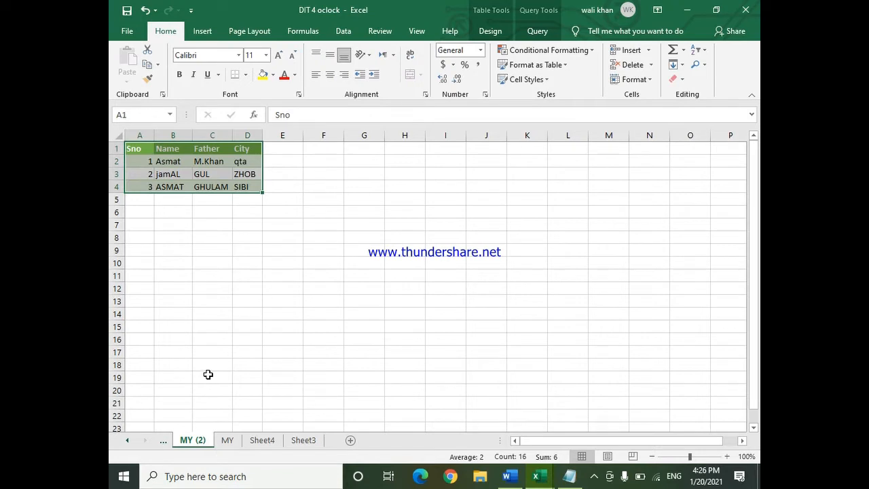
# Reopen the list of workbook queries and delete the MY (2) query
pyautogui.click(225, 162)
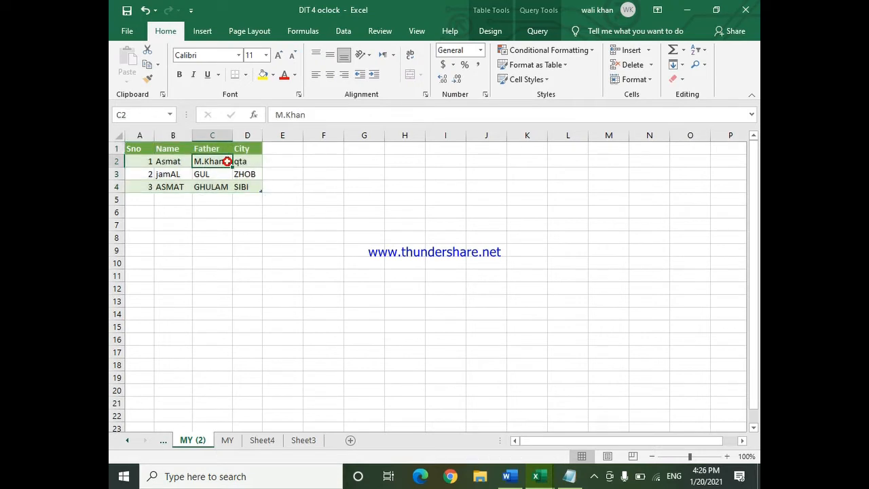
pyautogui.click(343, 31)
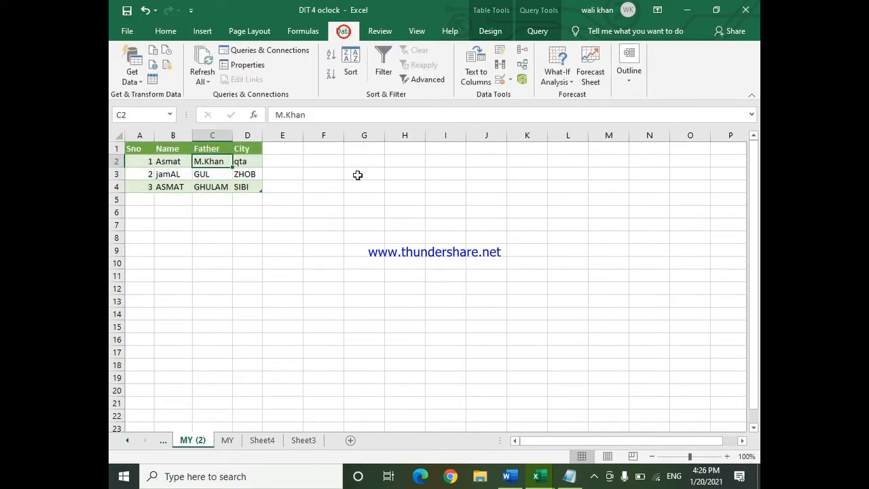
pyautogui.click(248, 50)
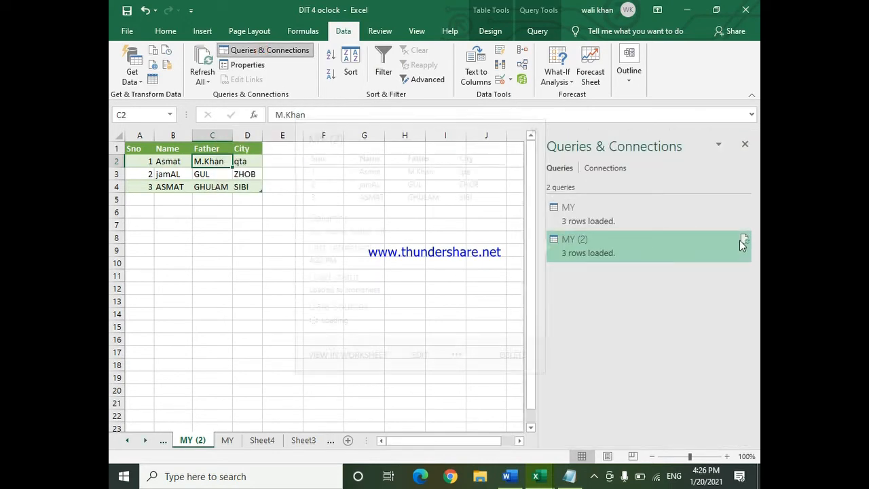
pyautogui.click(683, 290)
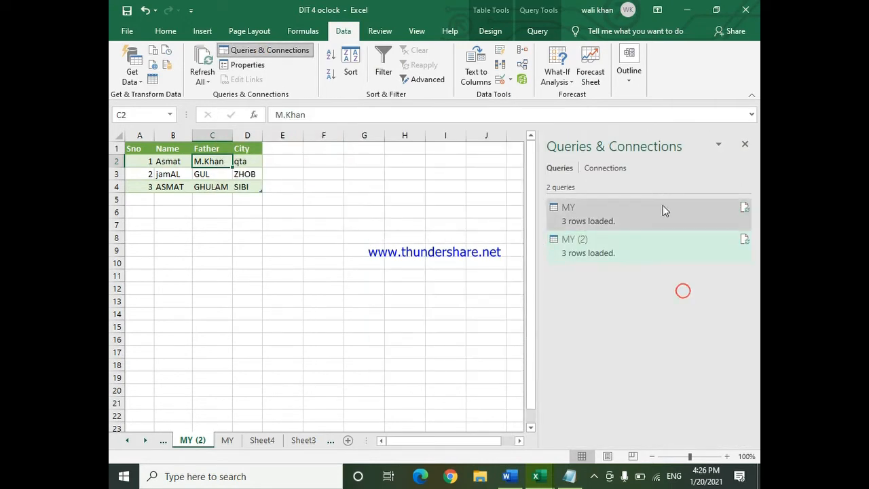
pyautogui.moveTo(744, 241)
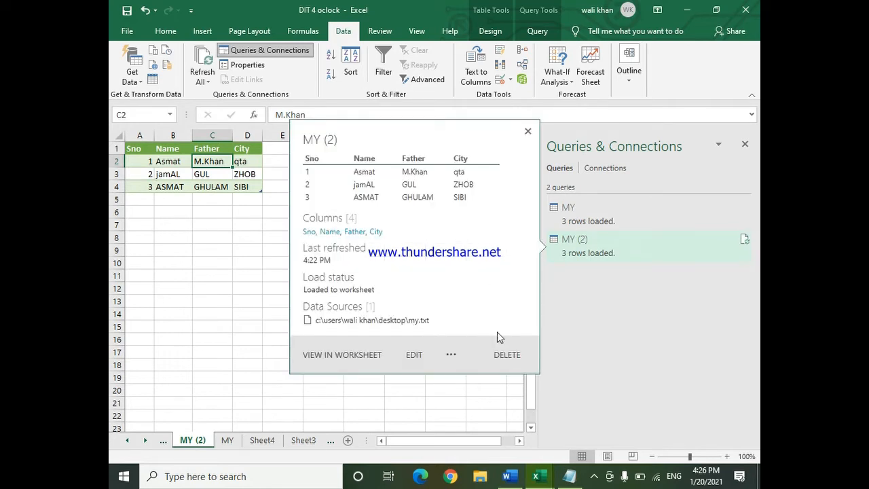
pyautogui.click(510, 355)
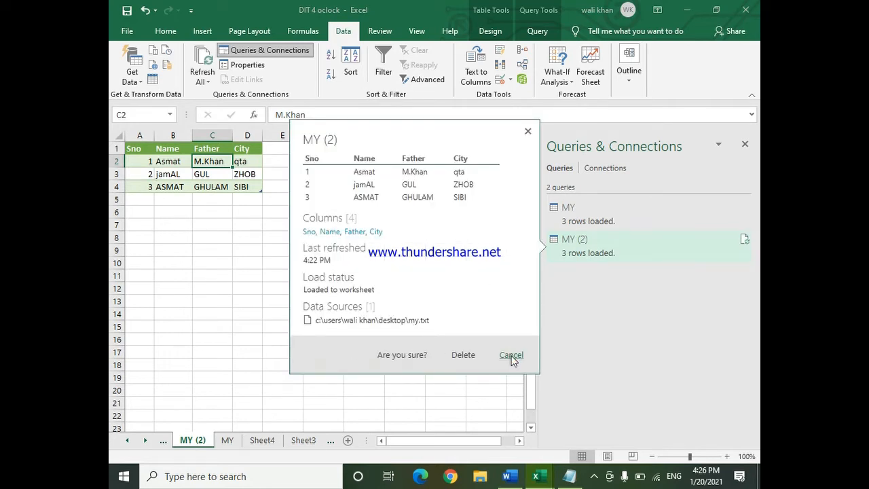
pyautogui.click(463, 356)
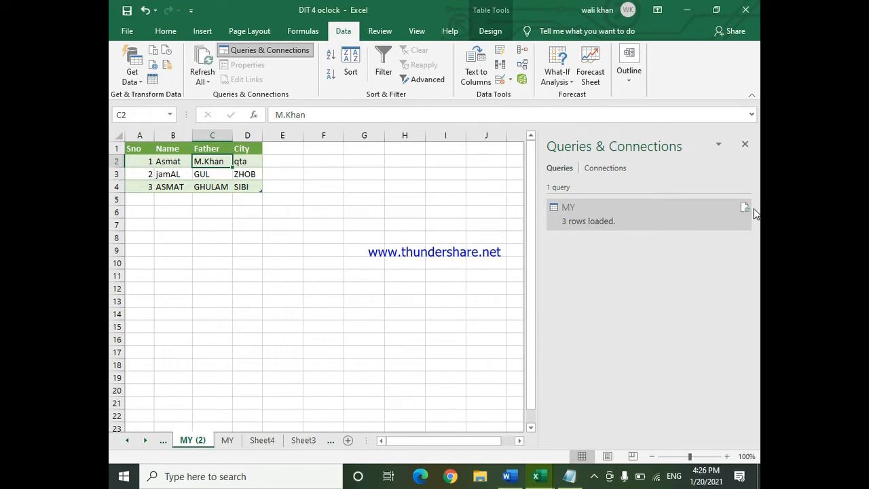
# Delete the MY query and close the query list
pyautogui.click(750, 208)
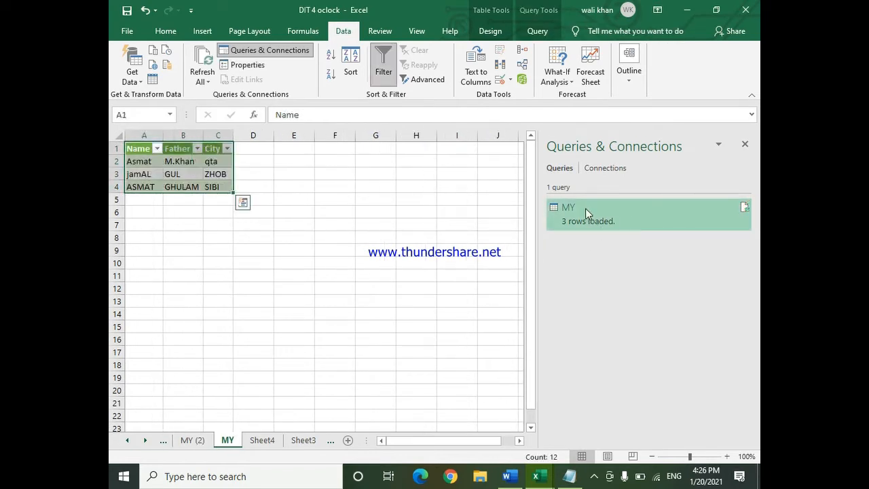
pyautogui.moveTo(594, 212)
pyautogui.click(507, 323)
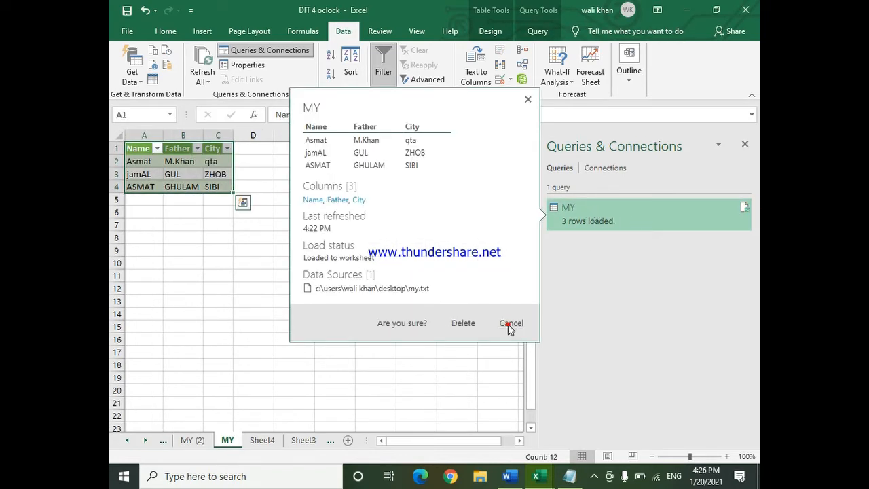
pyautogui.click(463, 322)
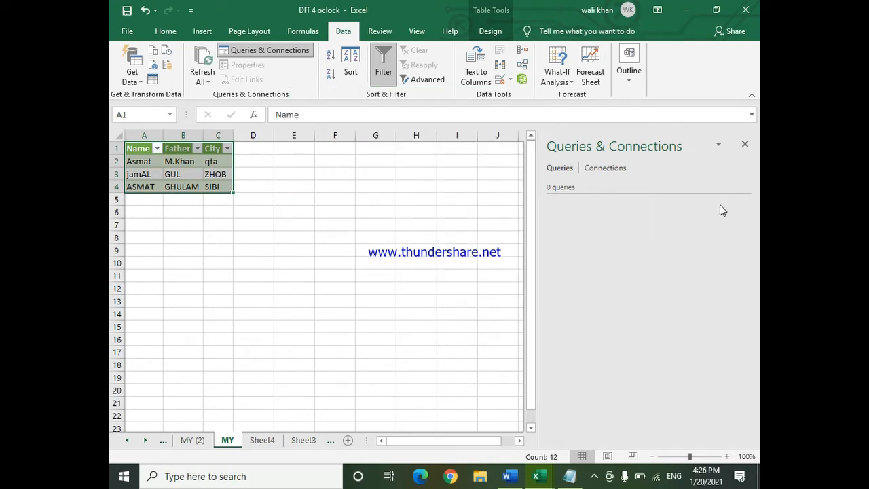
pyautogui.click(745, 147)
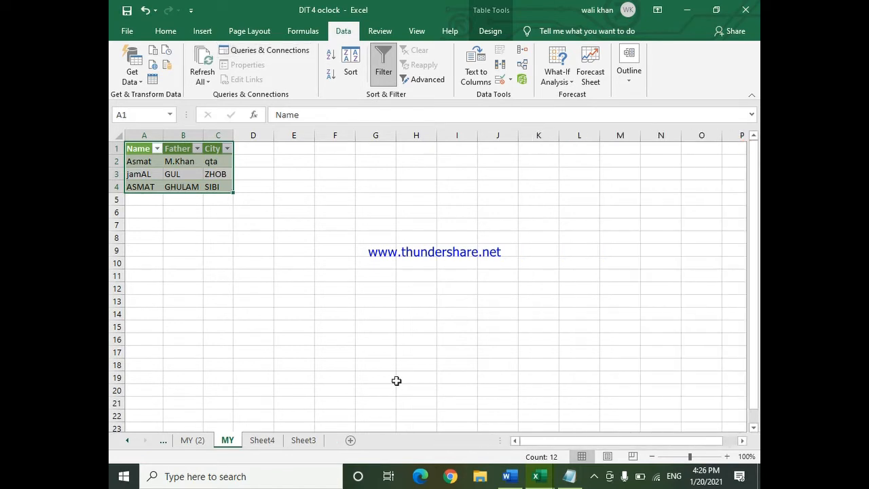
# Look at Sheet4 and return to the MY sheet to check its table
pyautogui.click(386, 399)
pyautogui.click(262, 442)
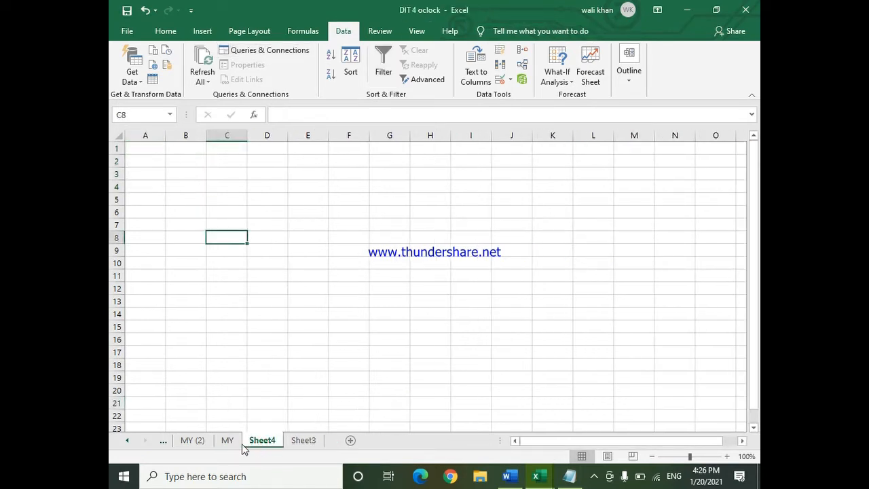
pyautogui.click(228, 442)
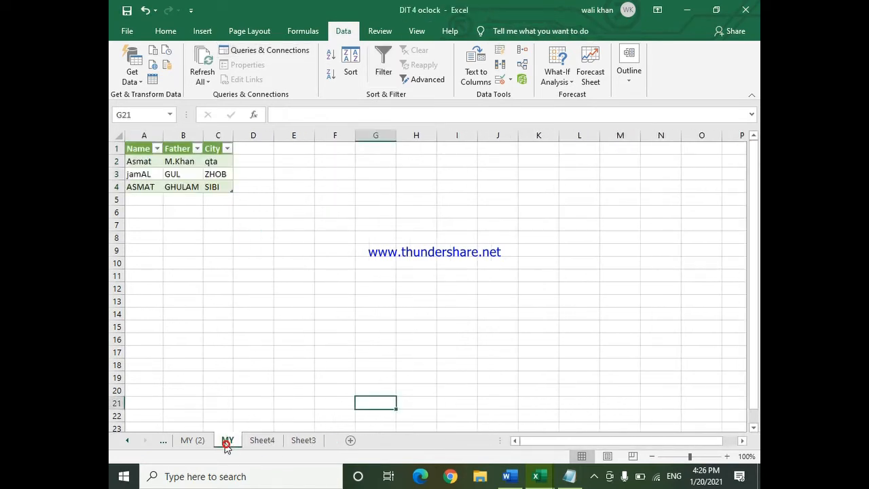
# Look through the MY (2), Table1 and Sheet3 sheets to check the data left in the workbook
pyautogui.click(516, 441)
pyautogui.click(186, 440)
pyautogui.click(161, 442)
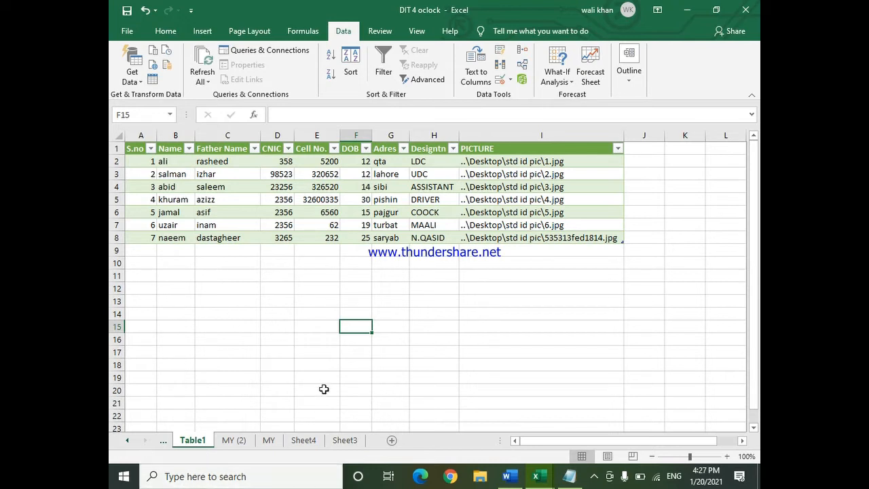
pyautogui.click(345, 440)
pyautogui.click(301, 428)
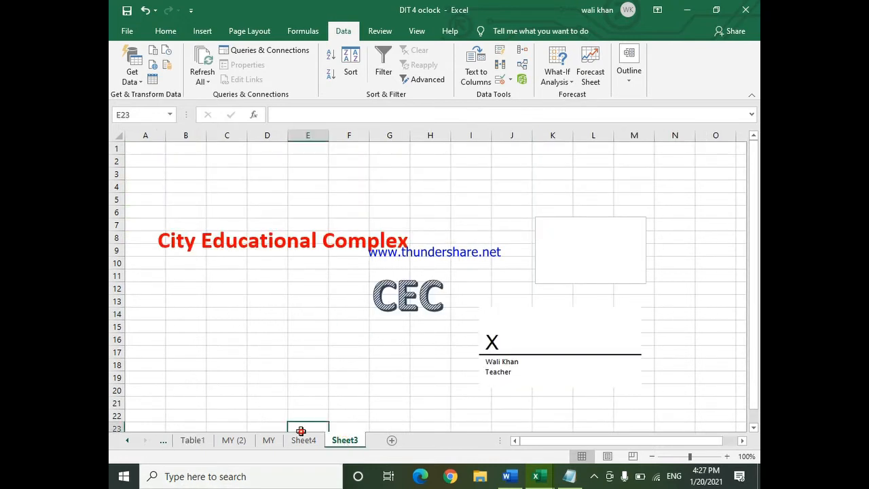
# Starting from Sheet4, import the MY text file from the Desktop and load it as a table with the suggested settings
pyautogui.click(305, 441)
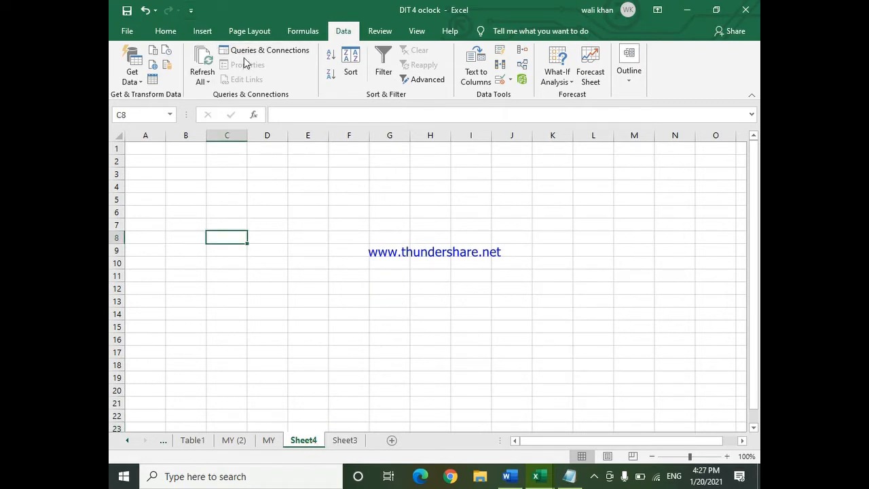
pyautogui.click(133, 72)
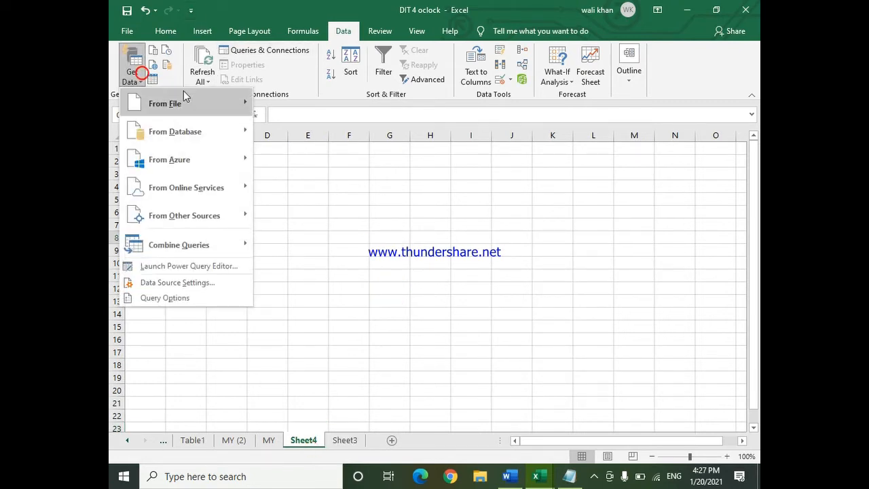
pyautogui.moveTo(196, 112)
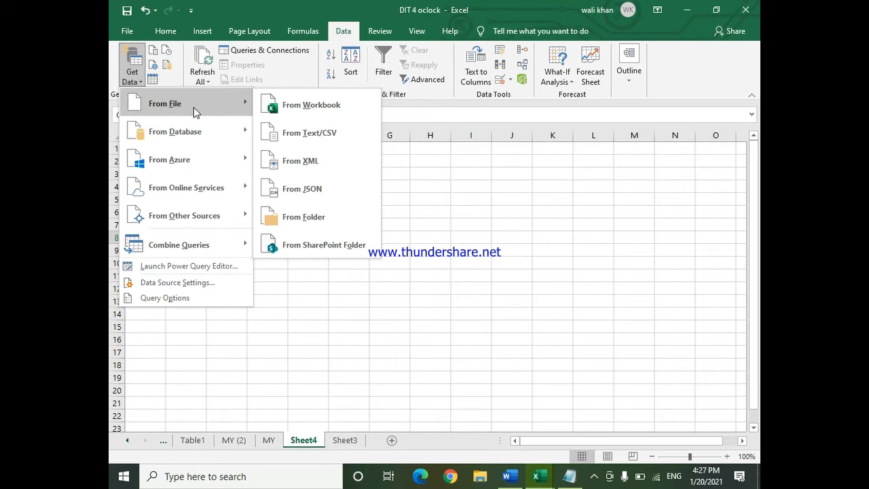
pyautogui.click(296, 133)
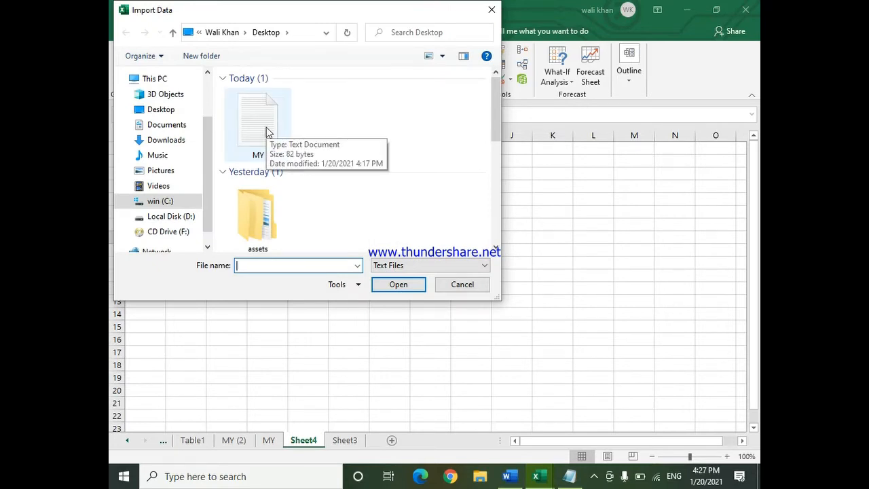
pyautogui.click(266, 132)
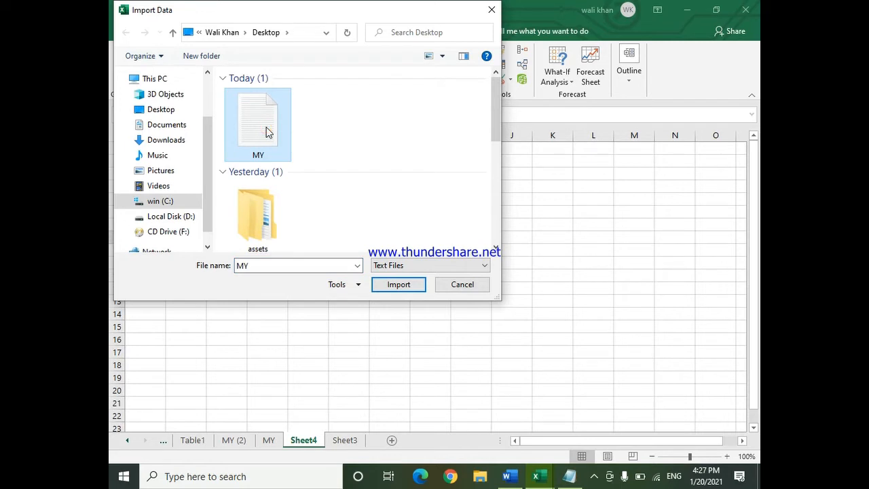
pyautogui.click(399, 284)
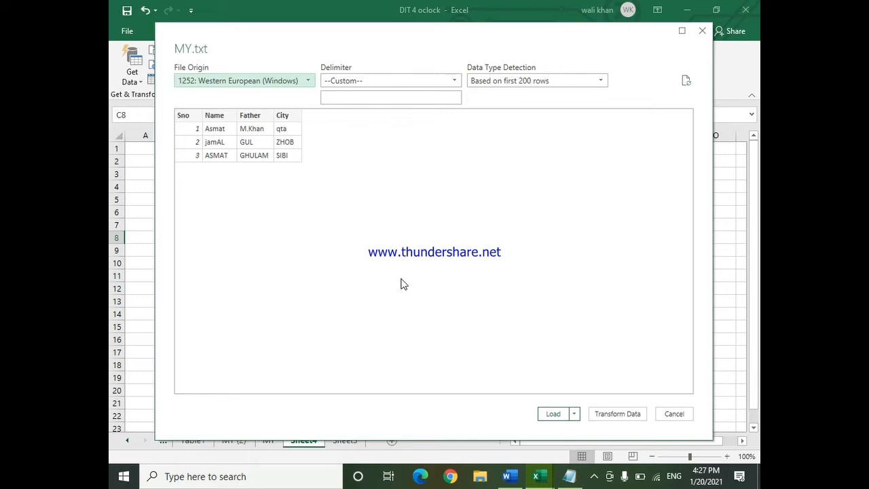
pyautogui.click(553, 414)
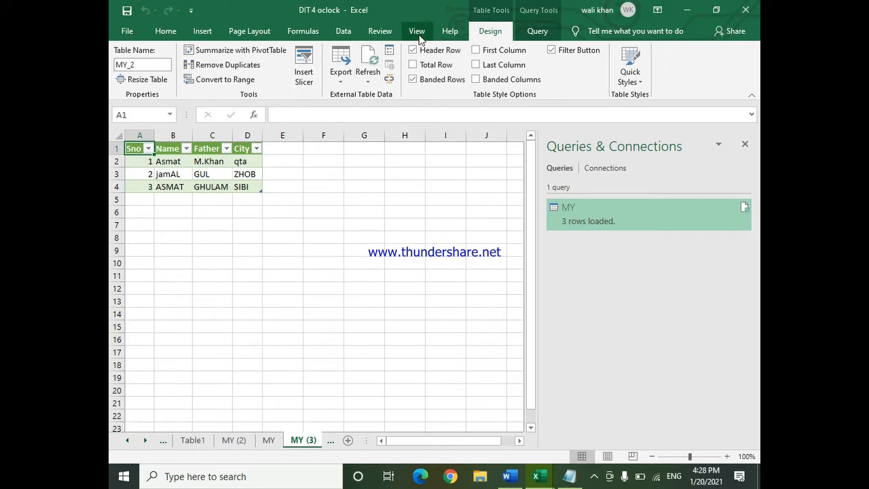
# Switch the header row of the imported MY table off and back on
pyautogui.click(455, 50)
pyautogui.click(454, 49)
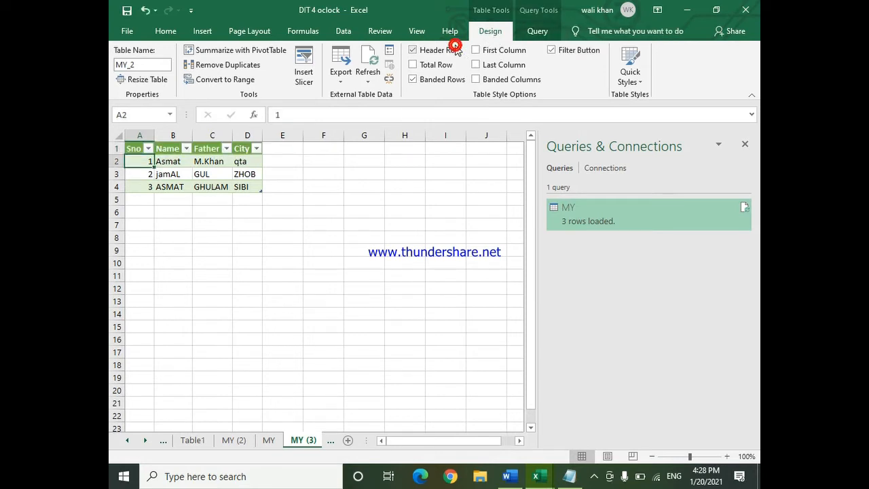
pyautogui.click(446, 51)
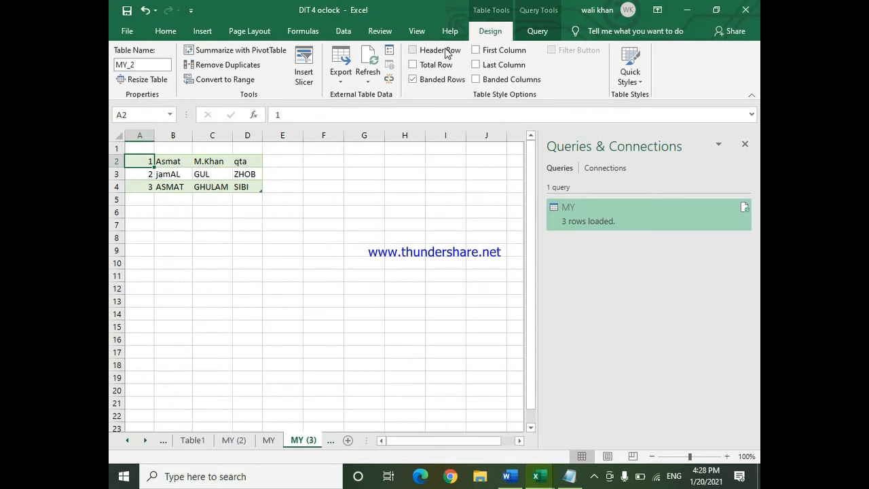
pyautogui.click(446, 52)
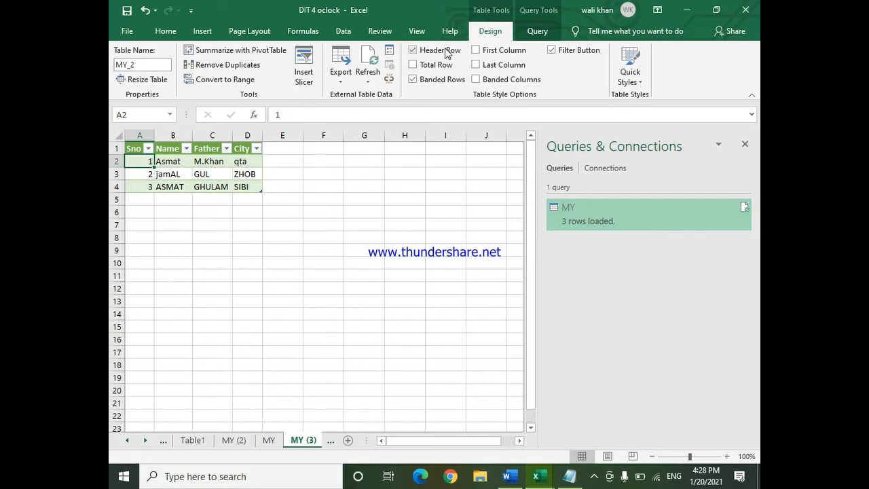
# Start a data import from a workbook file, using the Std card data workbook on the Desktop as the source
pyautogui.click(343, 32)
pyautogui.click(130, 66)
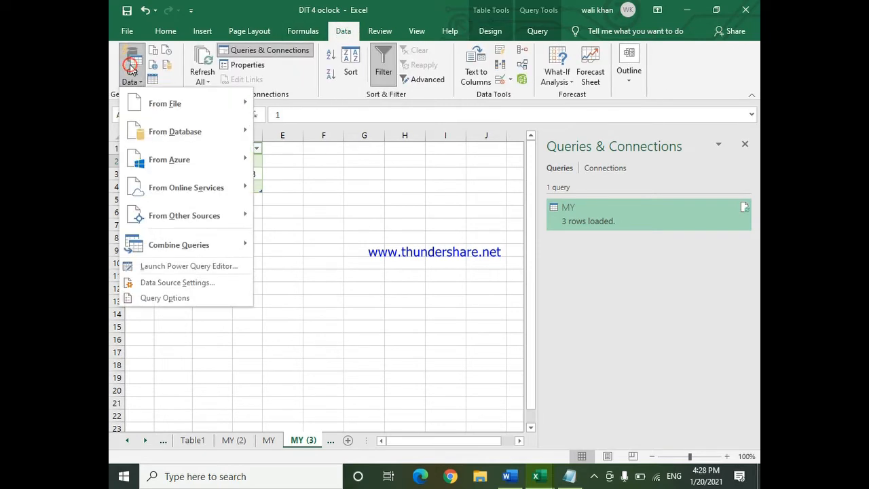
pyautogui.moveTo(184, 102)
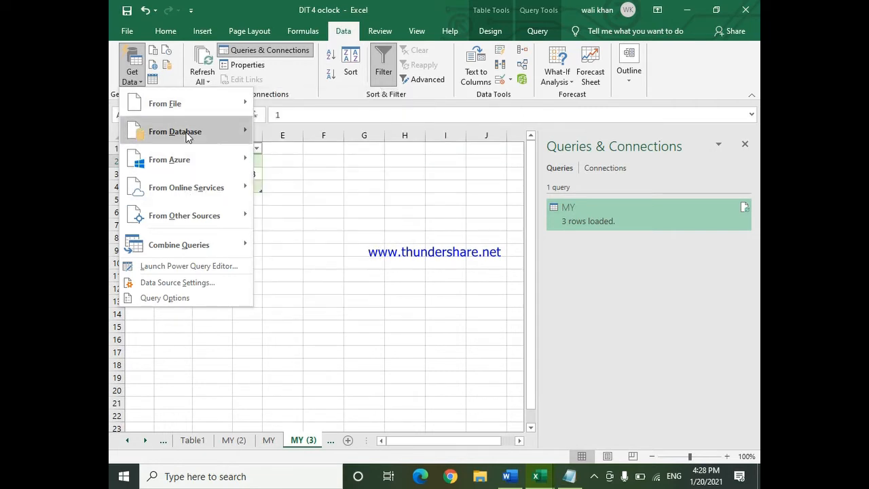
pyautogui.moveTo(203, 158)
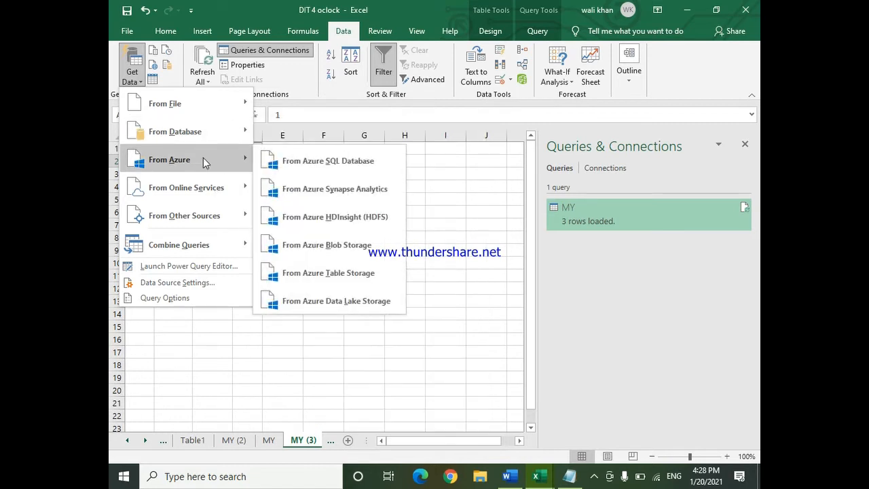
pyautogui.moveTo(204, 131)
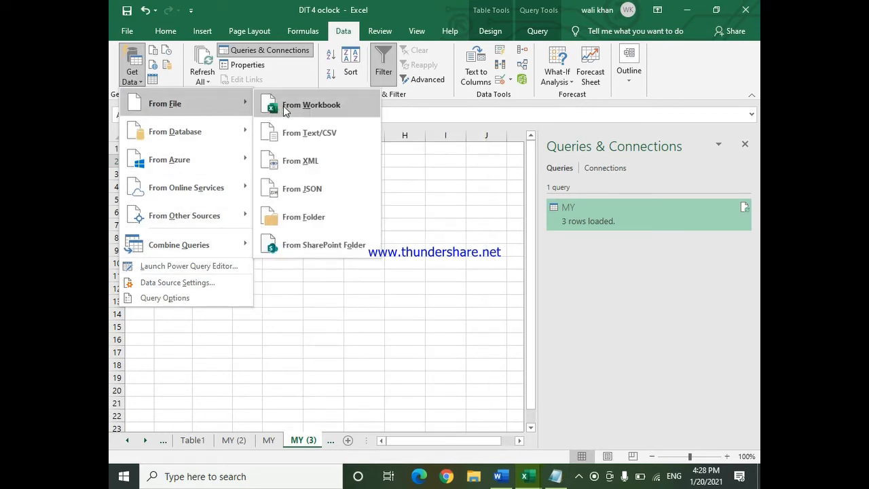
pyautogui.click(283, 106)
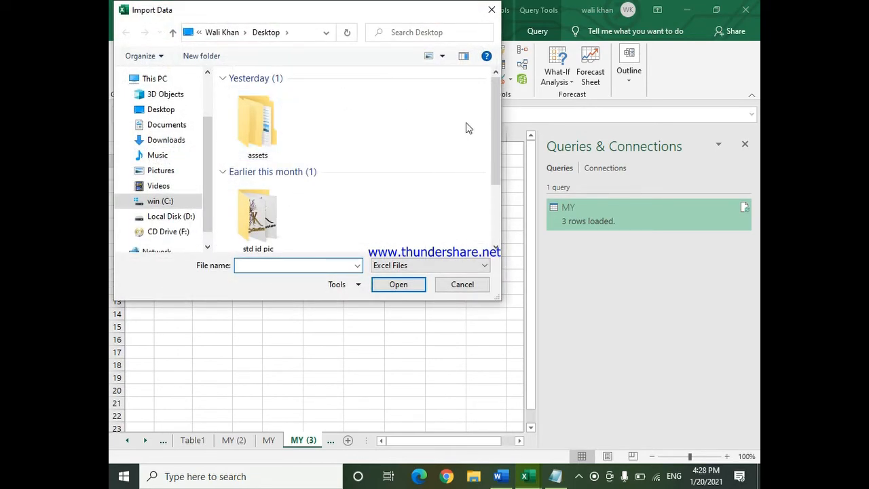
pyautogui.scroll(-3, 482, 188)
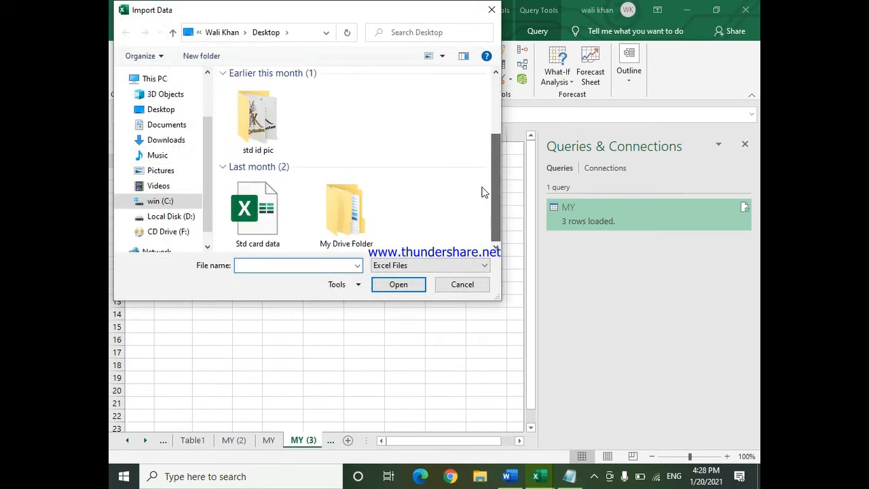
pyautogui.click(262, 209)
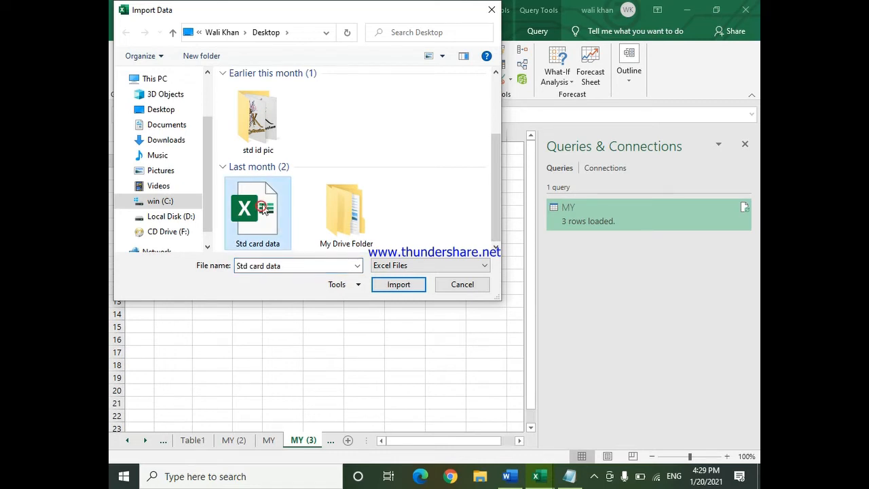
pyautogui.click(405, 288)
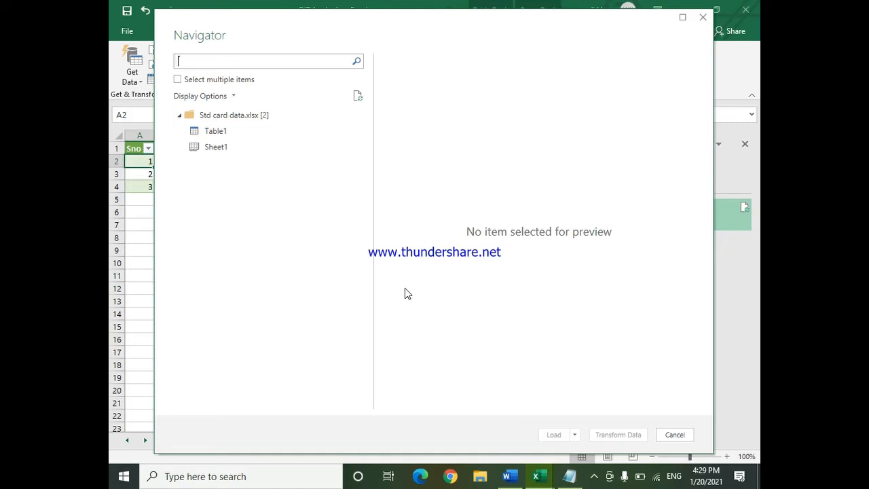
# Open Table1 of the source workbook in the Power Query Editor and sort its rows ascending by Adm No
pyautogui.doubleClick(208, 132)
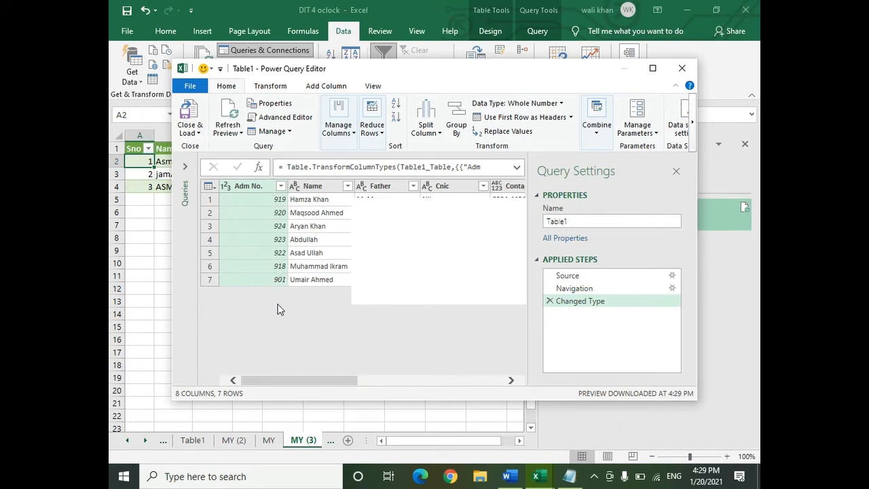
pyautogui.click(281, 186)
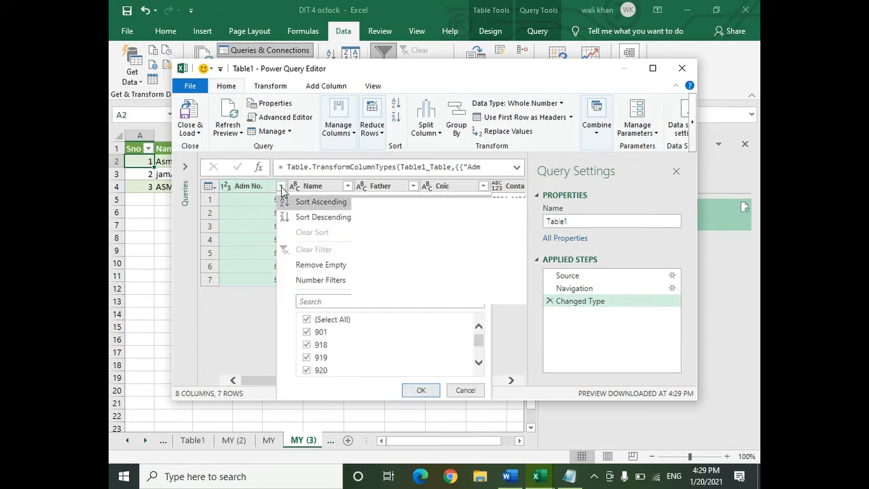
pyautogui.click(317, 204)
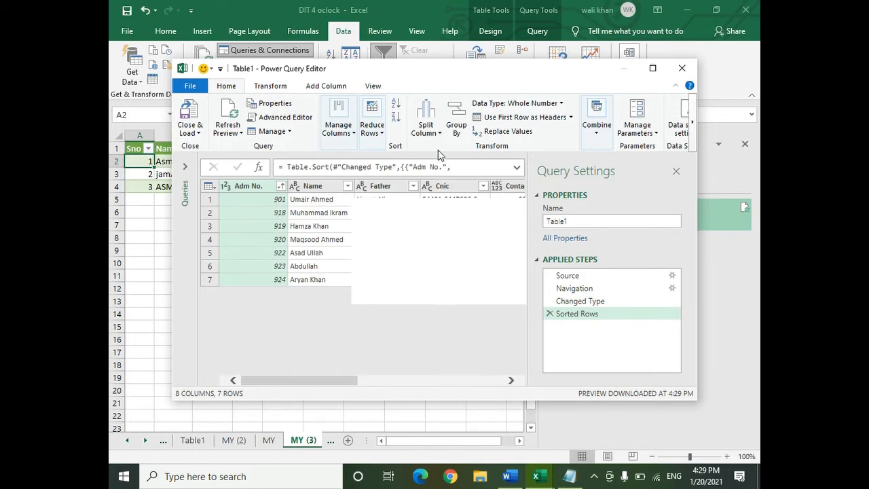
# Remove the Father column from the query and delete that removal from the applied steps
pyautogui.click(392, 186)
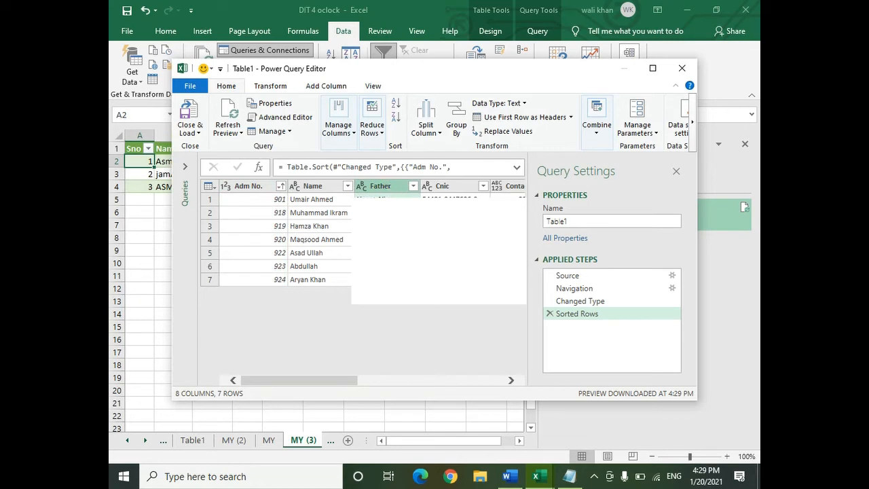
pyautogui.click(372, 132)
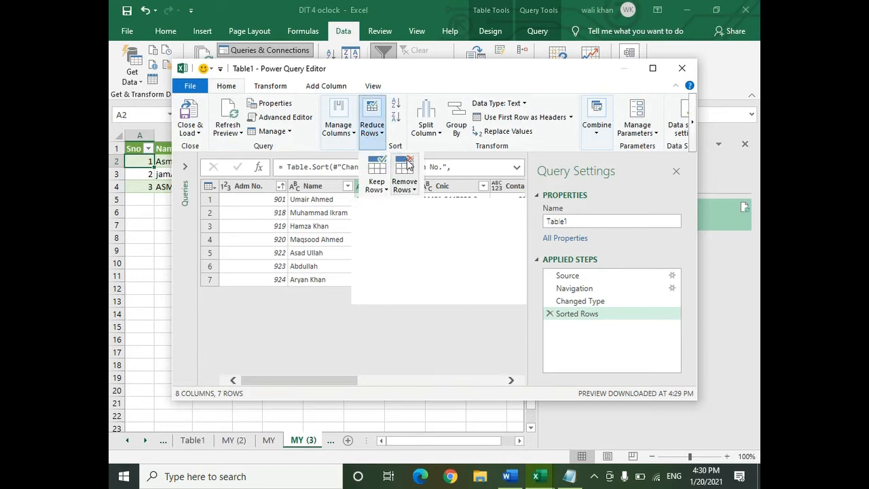
pyautogui.click(348, 133)
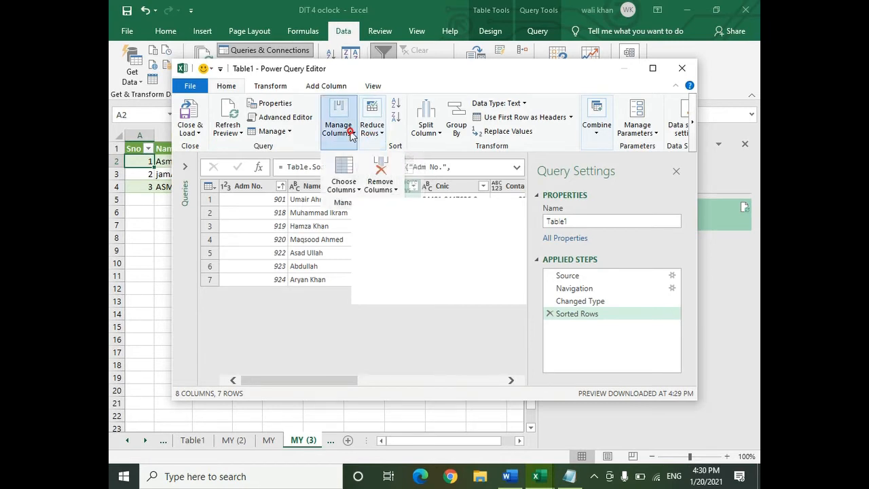
pyautogui.click(381, 171)
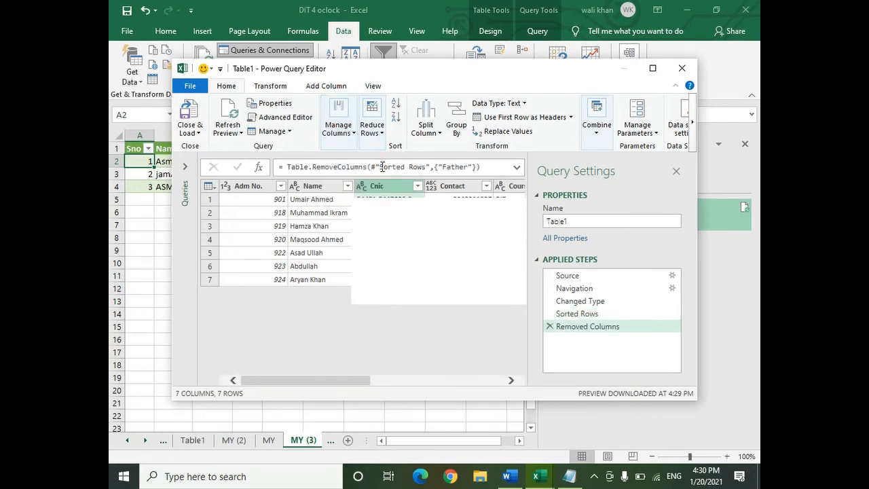
pyautogui.click(550, 327)
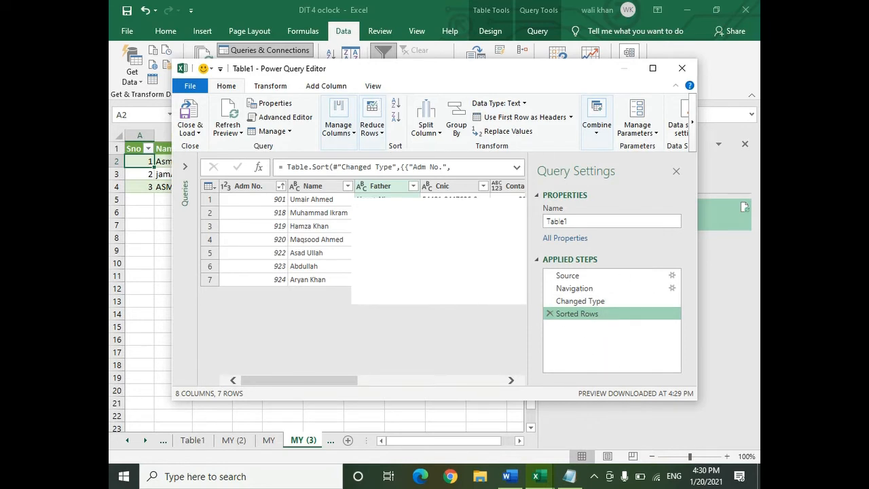
# Close the query editor, load the sorted Table1 into the workbook, and close the query list
pyautogui.click(187, 112)
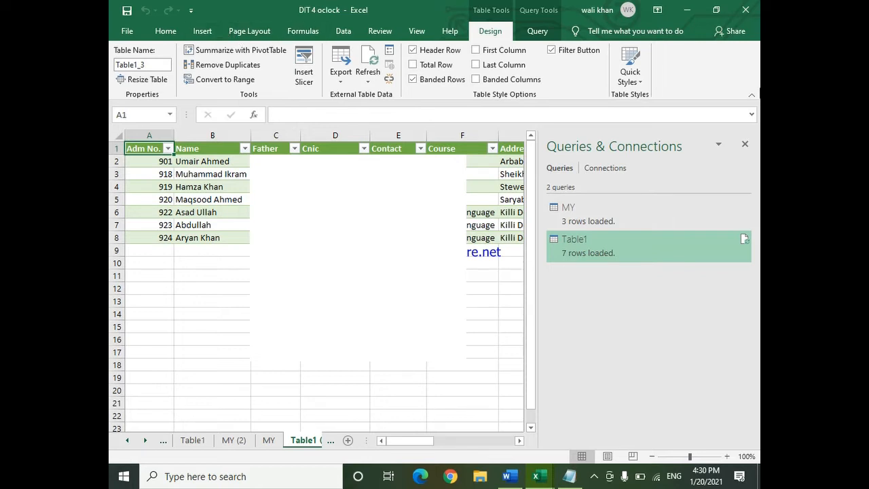
pyautogui.click(745, 144)
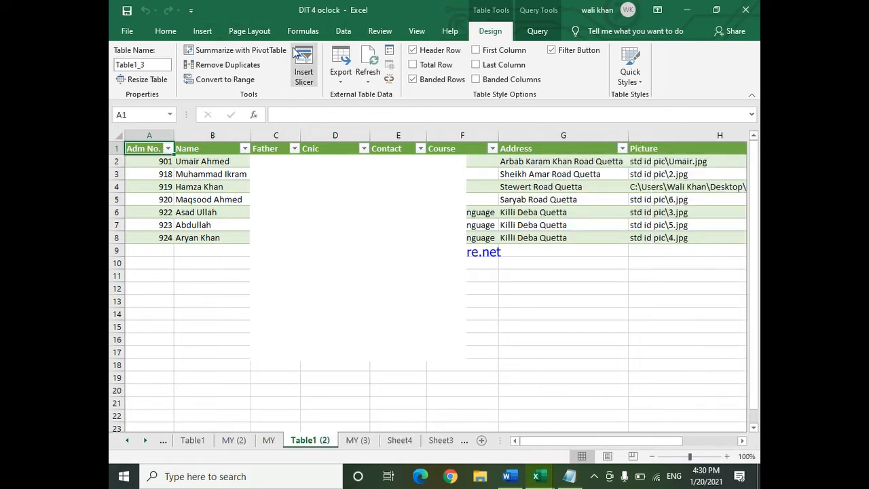
pyautogui.click(343, 30)
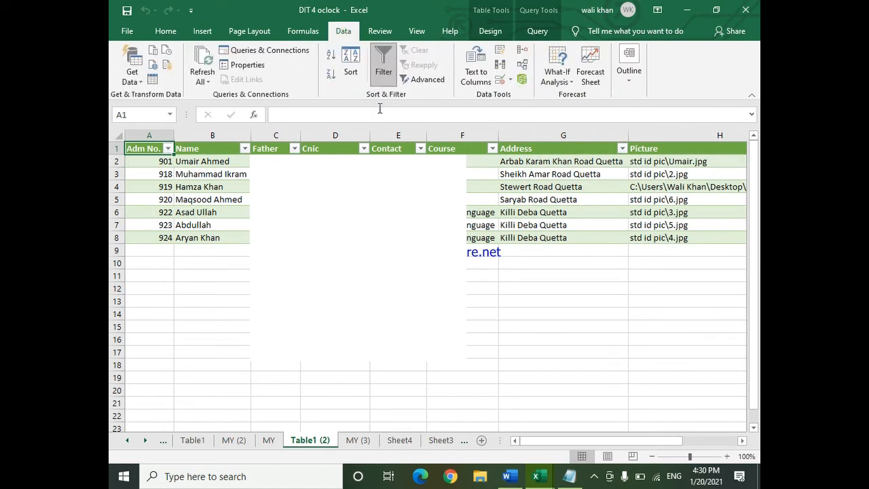
# Look through the MY (2), Sheet4 and Sheet3 sheets, and select the empty cell G1 on the MY (3) sheet
pyautogui.click(233, 441)
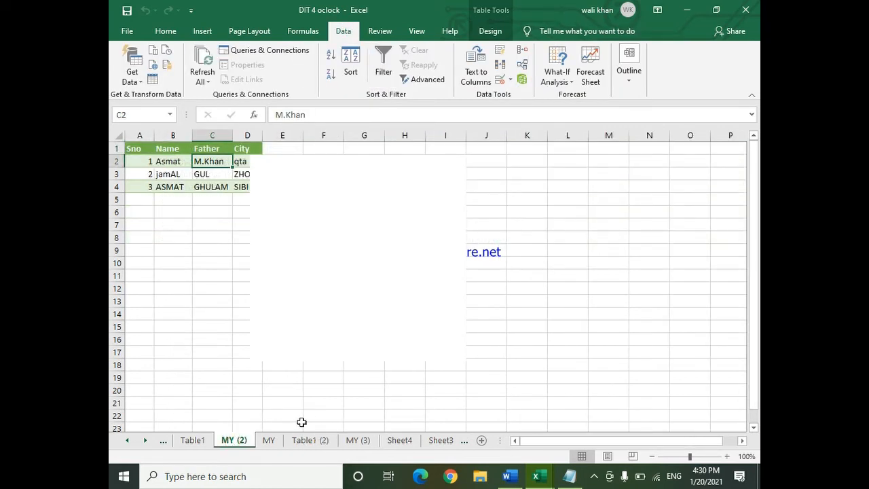
pyautogui.click(401, 440)
pyautogui.click(442, 440)
pyautogui.click(358, 441)
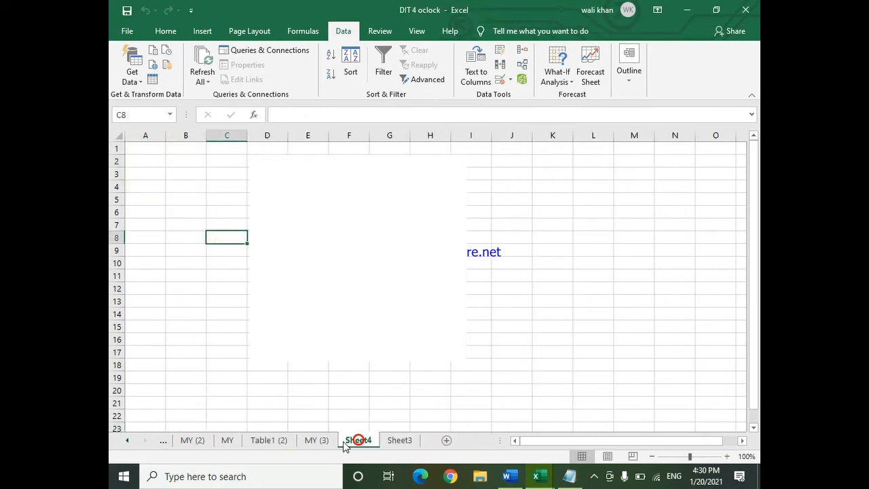
pyautogui.click(324, 441)
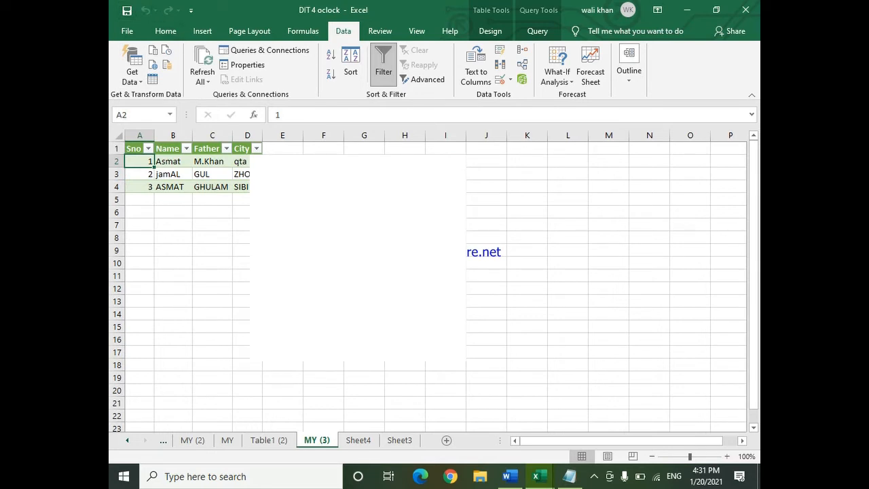
pyautogui.click(365, 150)
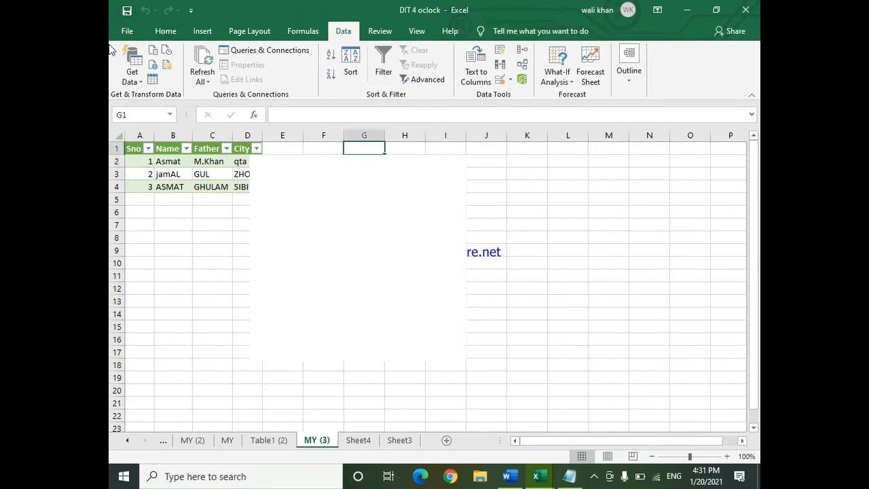
# On the Table1 (2) sheet, import the MY text file from the Desktop and choose to load it to a specified location
pyautogui.click(133, 76)
pyautogui.click(135, 79)
pyautogui.click(376, 438)
pyautogui.click(275, 443)
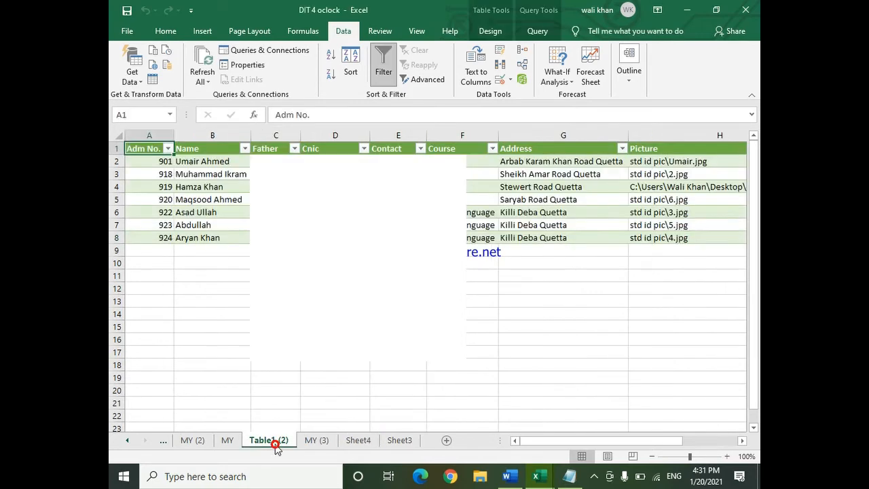
pyautogui.click(216, 301)
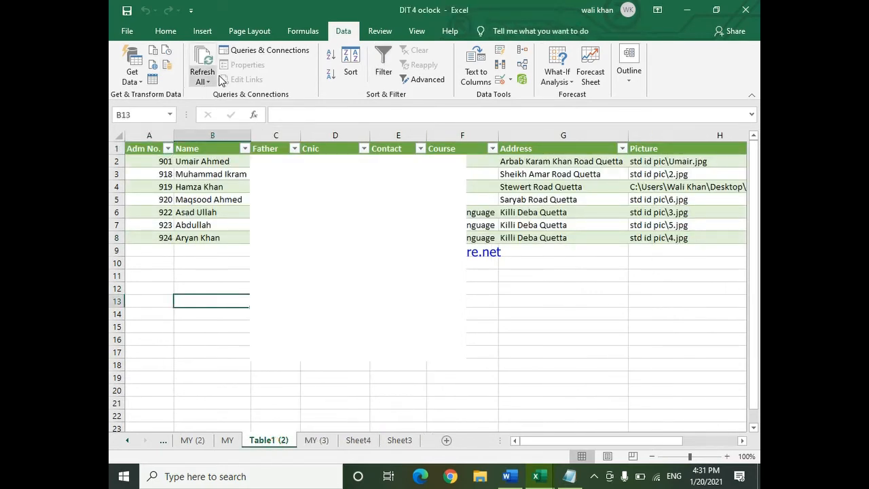
pyautogui.click(150, 51)
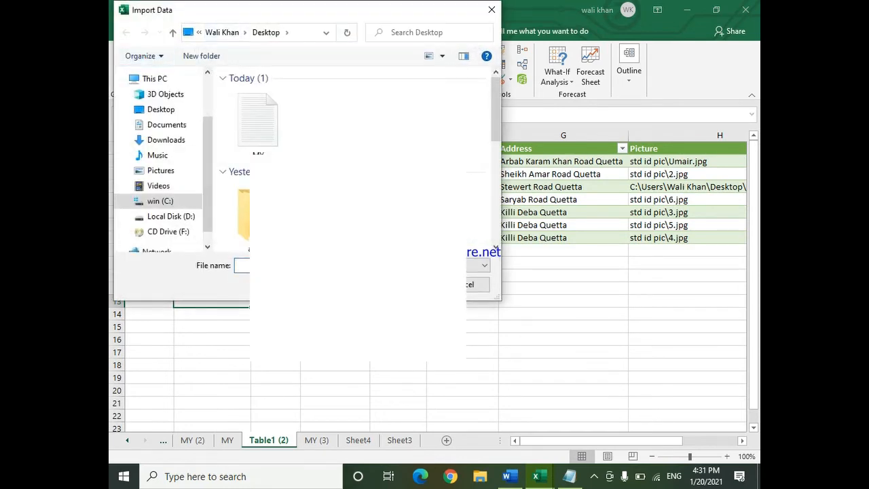
pyautogui.doubleClick(258, 122)
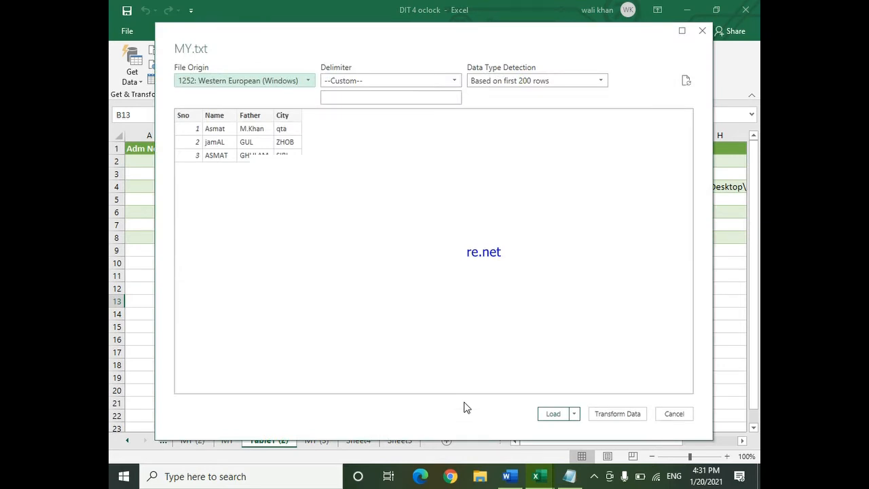
pyautogui.click(576, 414)
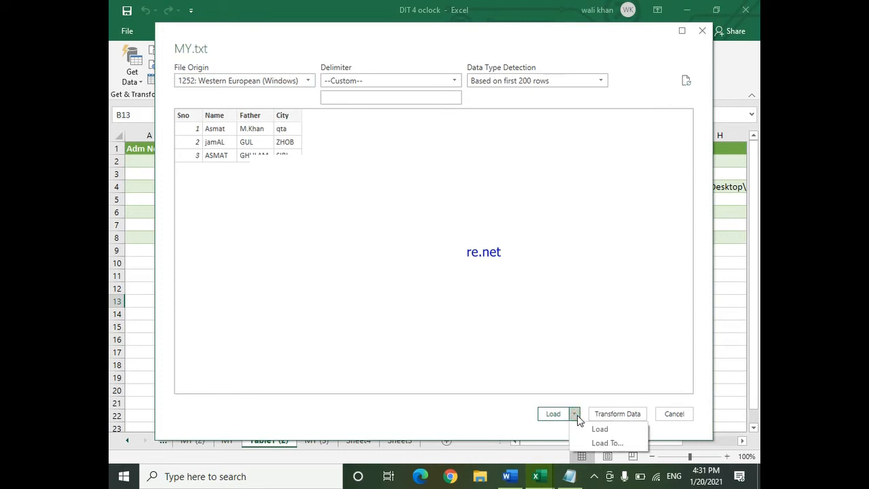
pyautogui.click(602, 441)
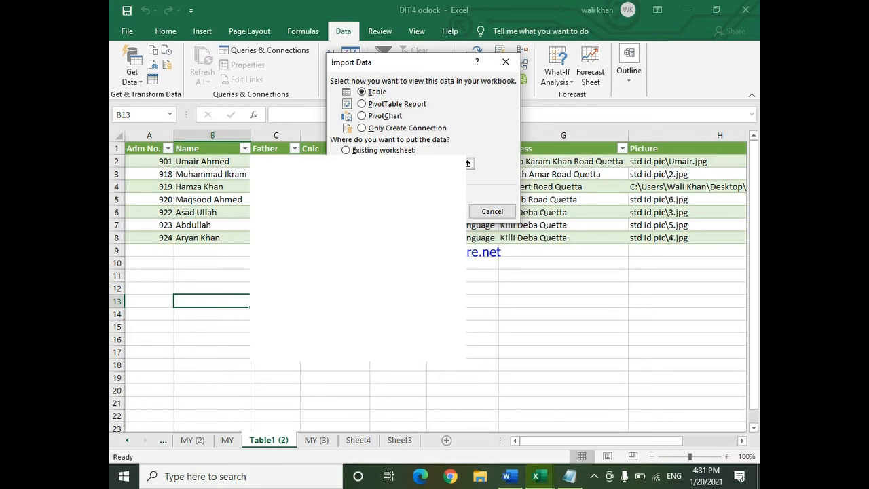
# Load the text data as a table into the existing worksheet at cell D15, and close the query list
pyautogui.click(346, 150)
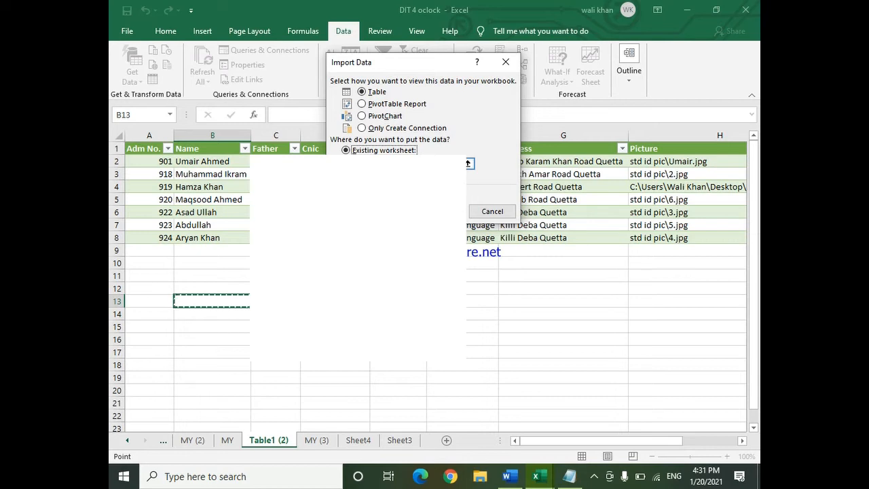
pyautogui.click(440, 211)
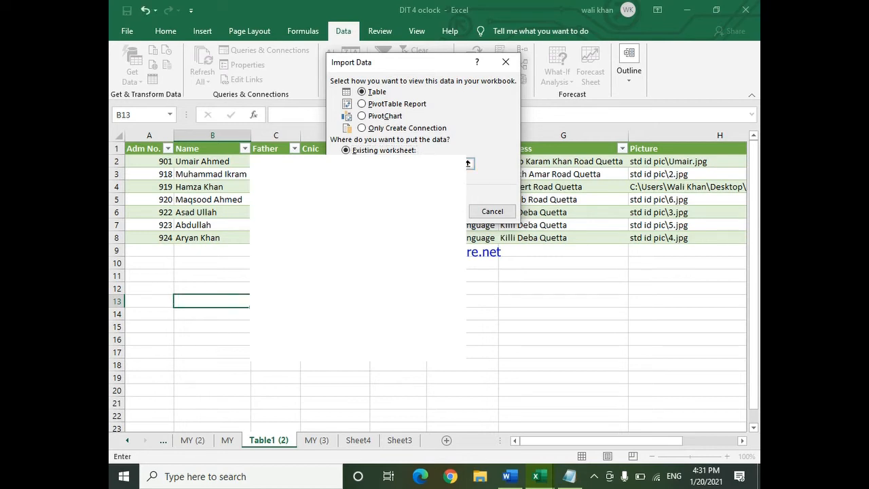
pyautogui.moveTo(335, 301); pyautogui.dragTo(479, 341)
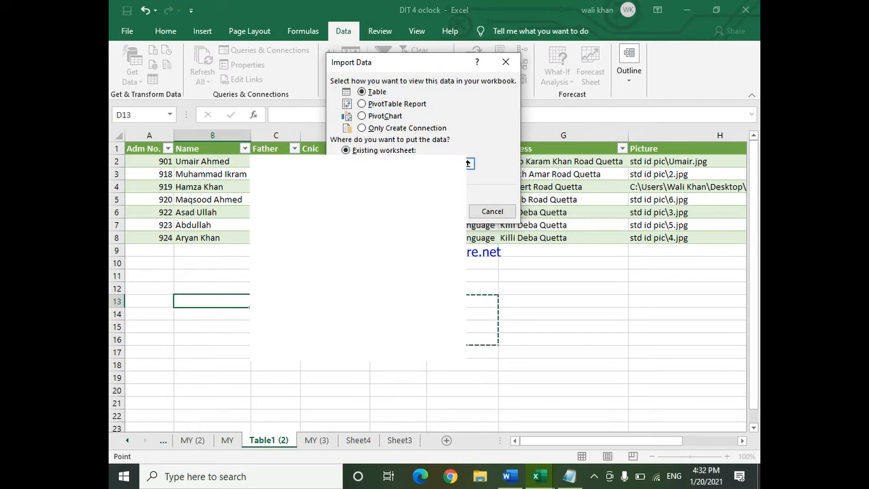
pyautogui.click(335, 327)
pyautogui.click(440, 211)
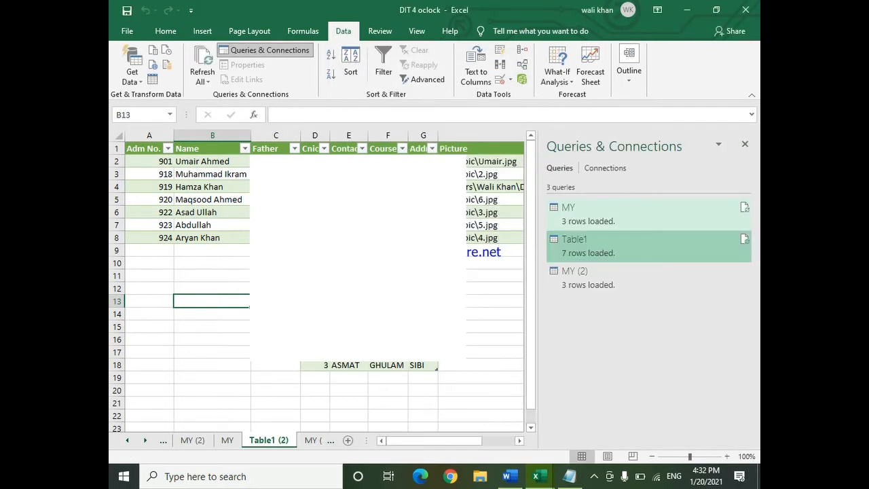
pyautogui.click(745, 144)
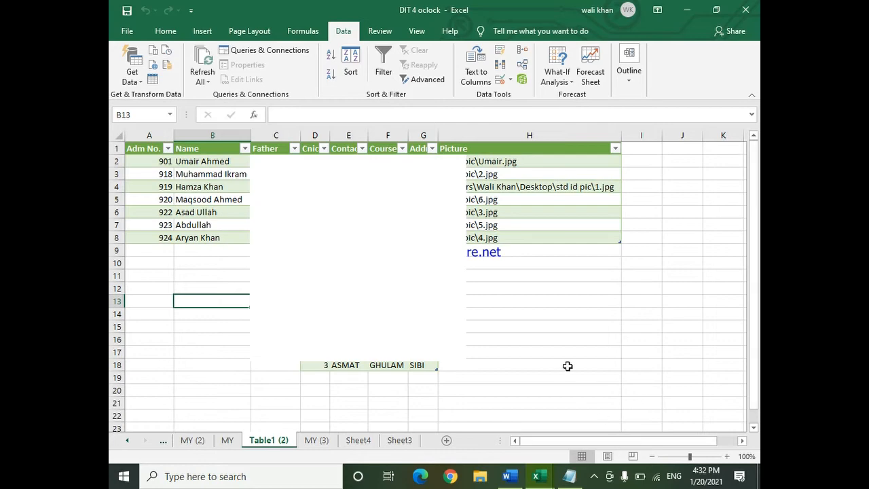
# Go back through the sheets to March and look over the whole width of its super mart table
pyautogui.click(229, 443)
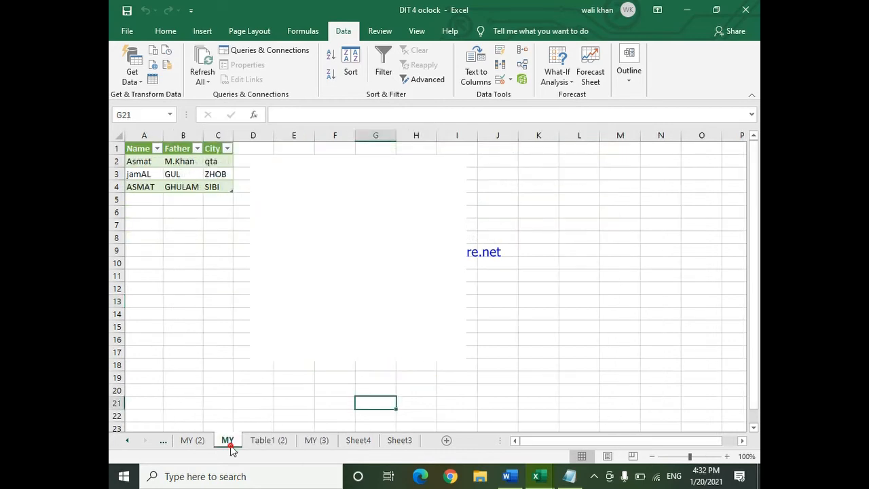
pyautogui.click(193, 440)
pyautogui.click(164, 441)
pyautogui.click(169, 443)
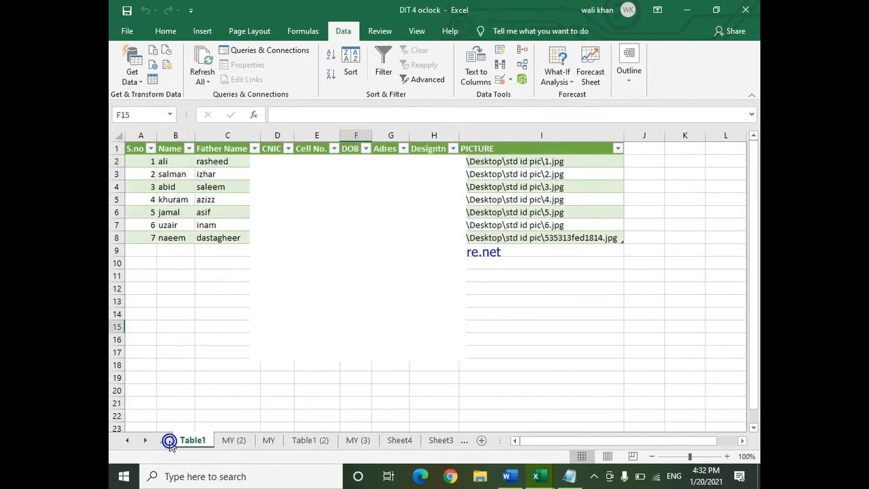
pyautogui.click(170, 443)
pyautogui.click(170, 442)
pyautogui.click(170, 443)
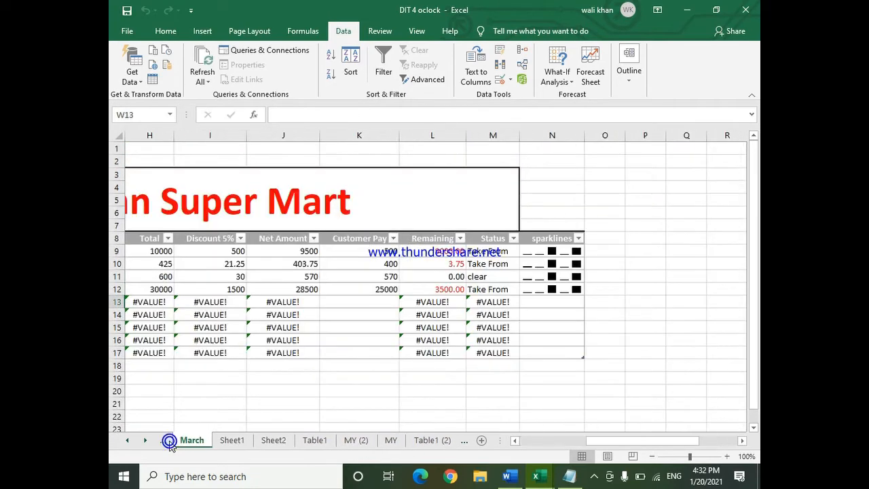
pyautogui.moveTo(595, 440); pyautogui.dragTo(627, 415)
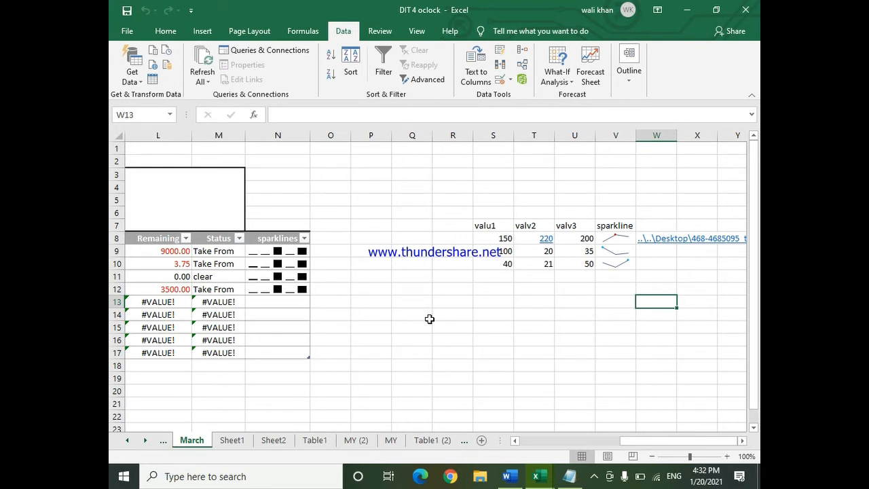
pyautogui.moveTo(631, 440); pyautogui.dragTo(534, 442)
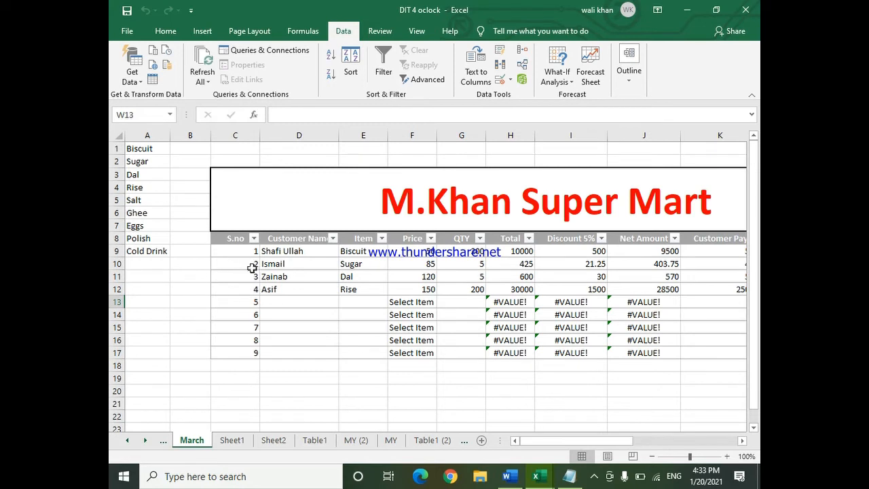
# Shuffle the S.no values by entering 1 in C11, 3 in C9, 5 in C15 and 7 in C13
pyautogui.moveTo(251, 251); pyautogui.dragTo(243, 351)
pyautogui.click(301, 302)
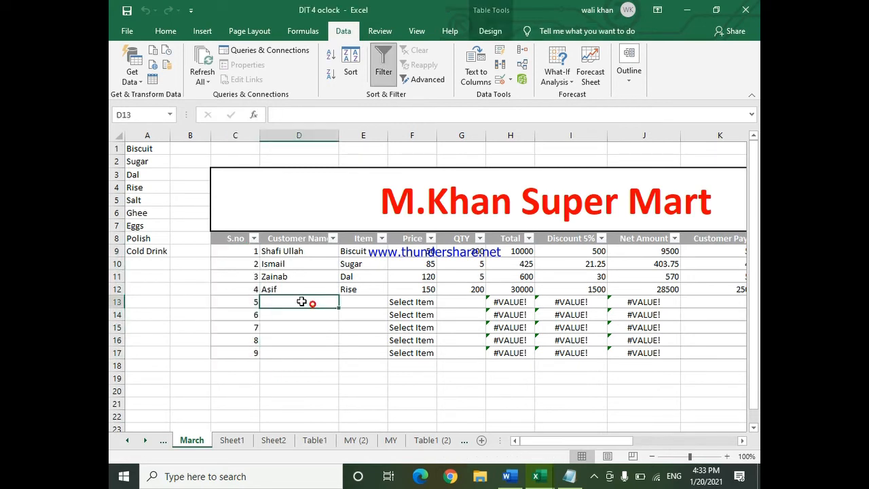
pyautogui.click(248, 275)
pyautogui.write('1')
pyautogui.click(254, 254)
pyautogui.write('3')
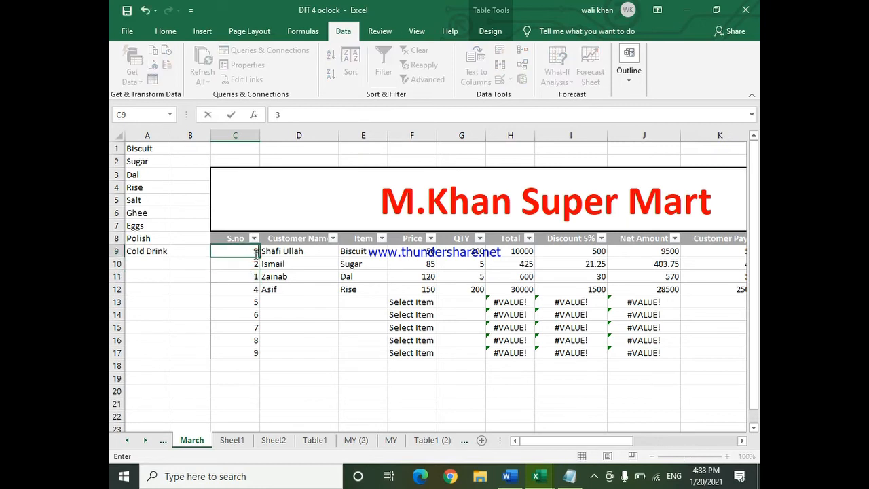
pyautogui.click(249, 323)
pyautogui.write('5')
pyautogui.click(252, 302)
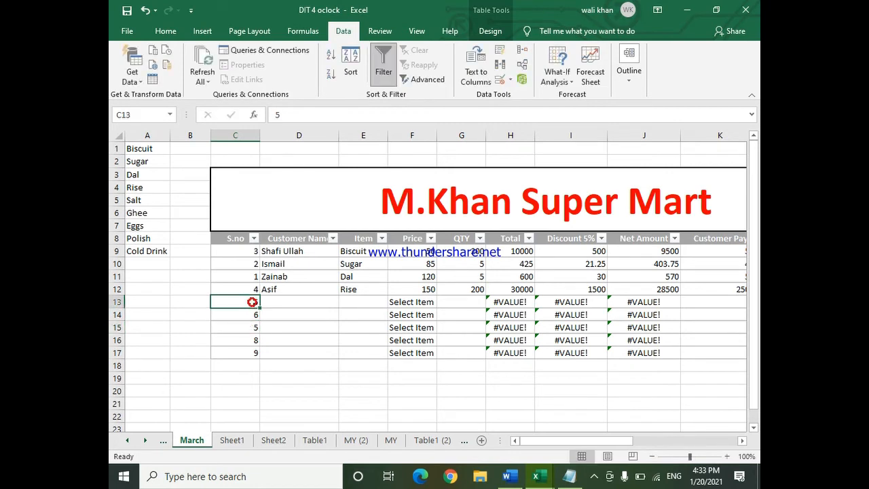
pyautogui.write('7')
pyautogui.click(301, 328)
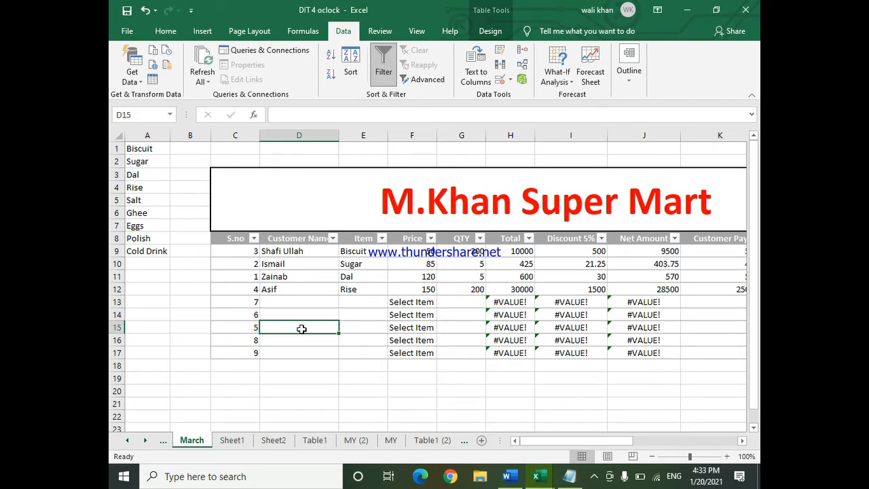
# Sort the super mart table by S.no from smallest to largest
pyautogui.click(254, 238)
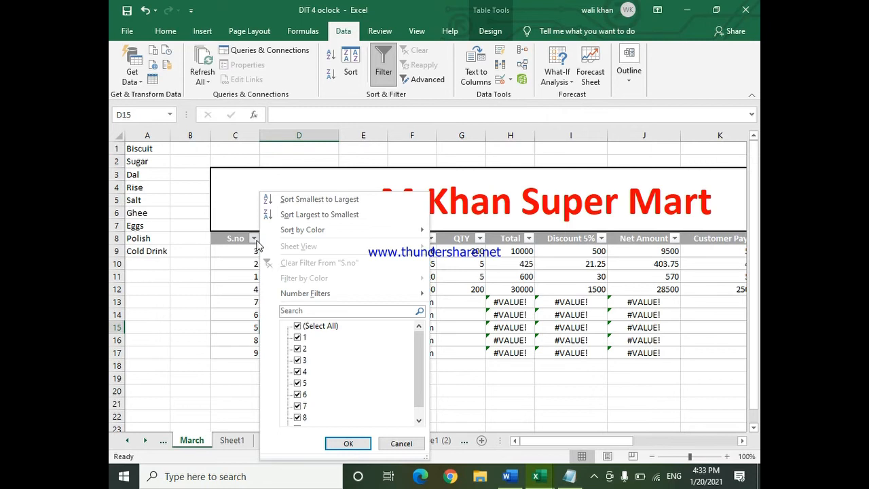
pyautogui.click(302, 201)
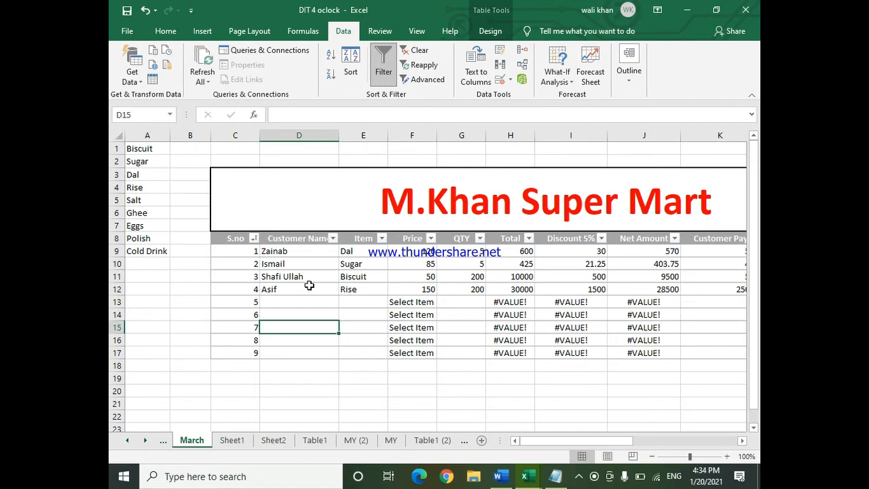
# Filter the Customer Name column to show only the customers with S.no 1 and 4
pyautogui.moveTo(296, 255); pyautogui.dragTo(300, 309)
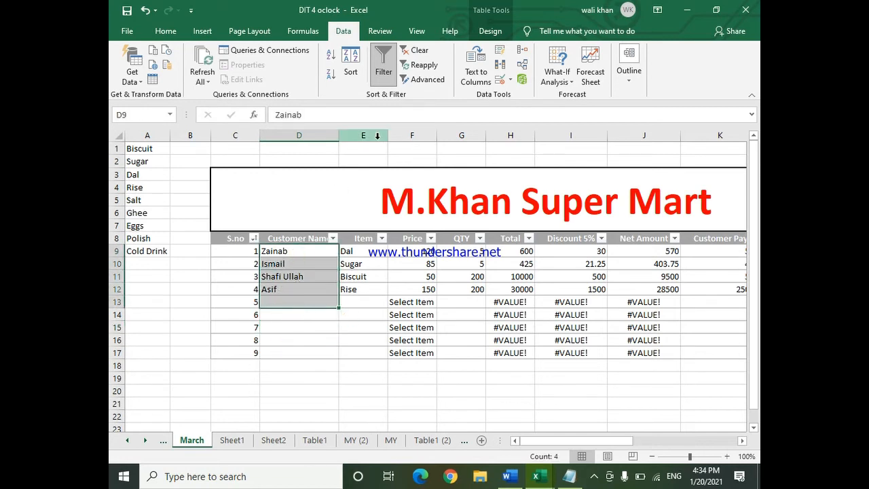
pyautogui.click(333, 238)
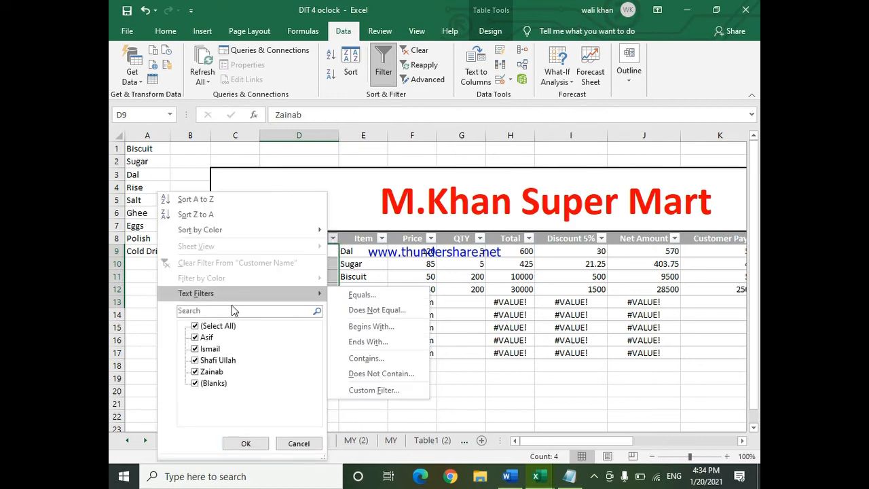
pyautogui.click(207, 326)
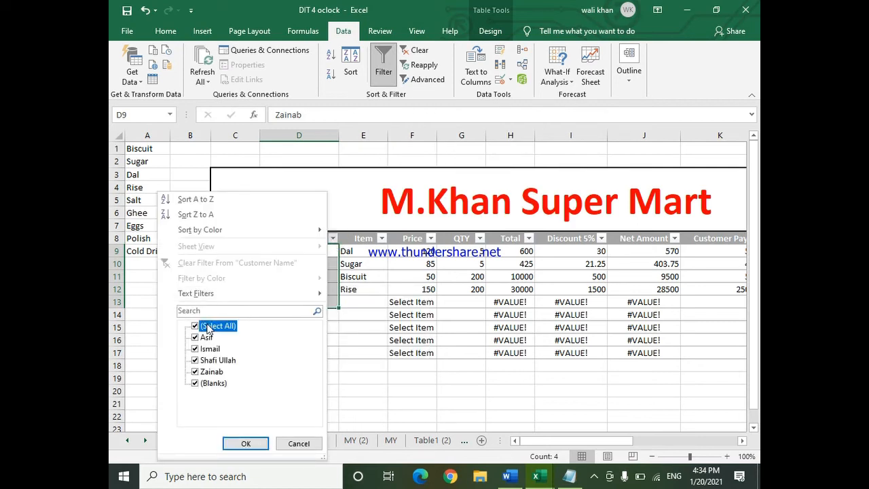
pyautogui.click(196, 337)
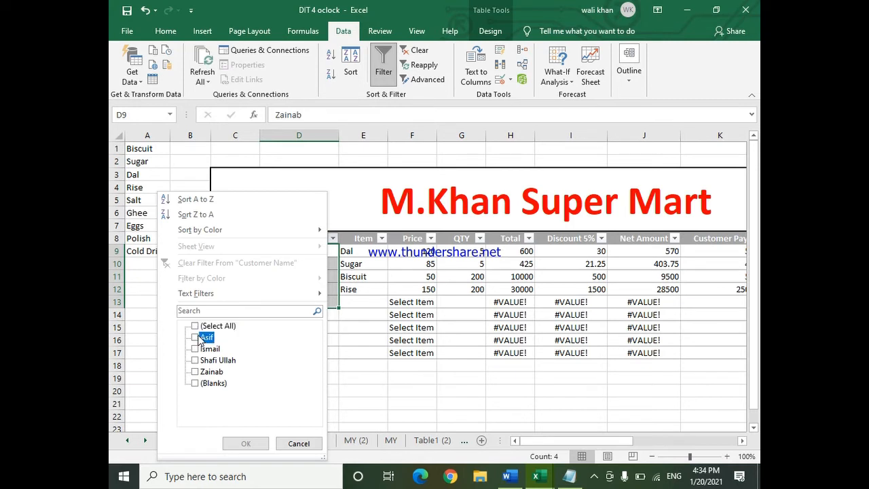
pyautogui.click(195, 373)
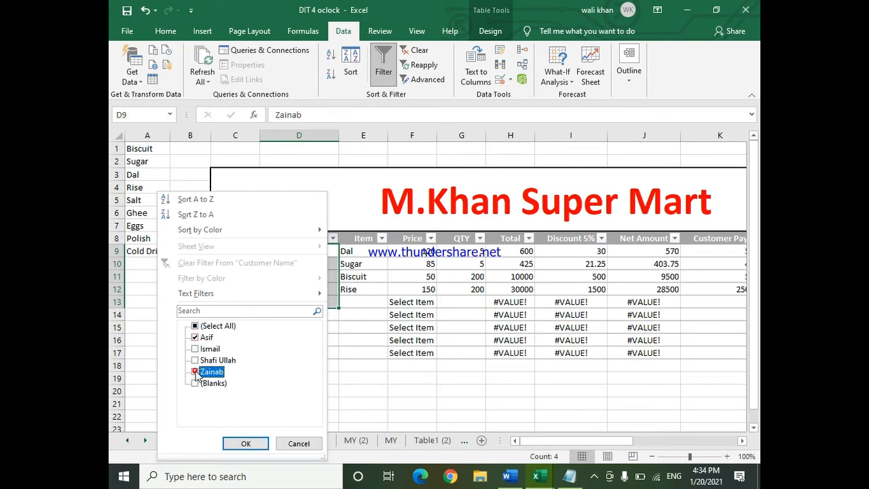
pyautogui.click(242, 442)
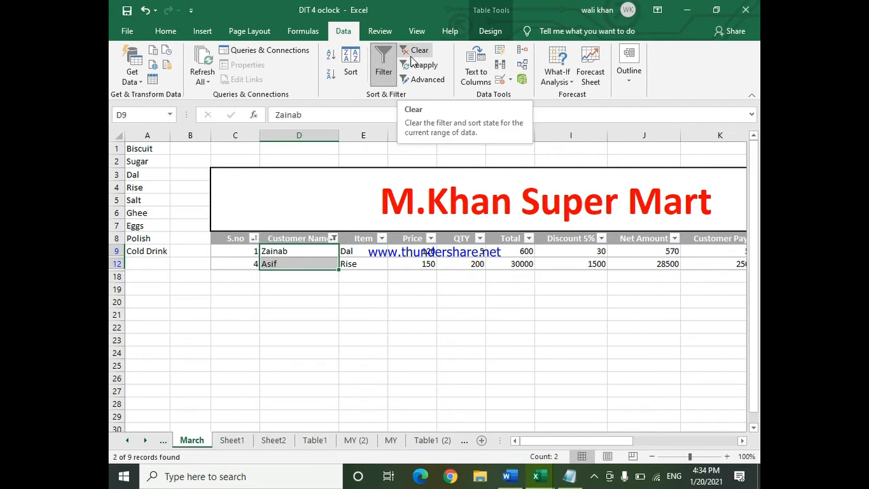
# Clear the filter from the Customer Name column
pyautogui.click(332, 239)
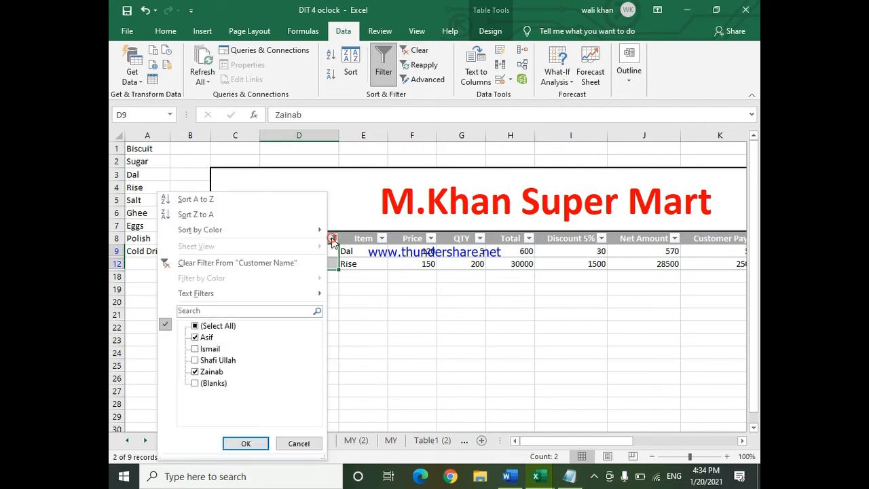
pyautogui.click(274, 265)
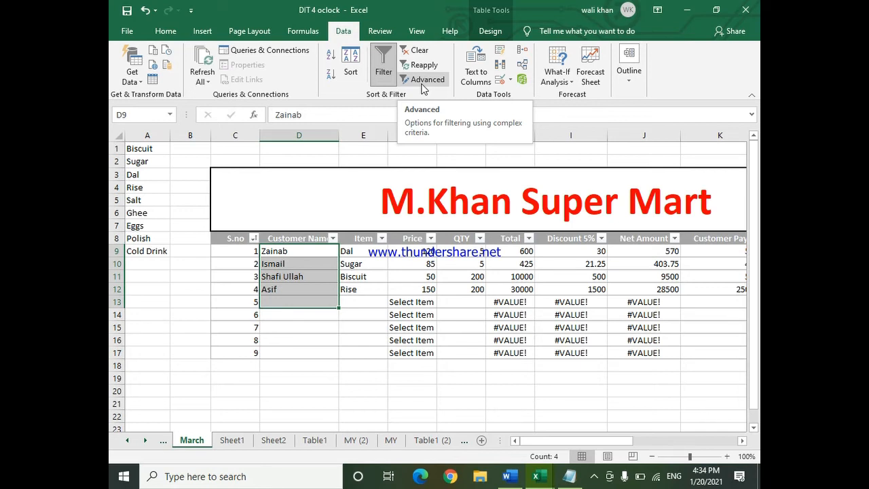
# Copy the table's header row below the table starting at C21, and select cell D22 under Customer Name
pyautogui.click(210, 238)
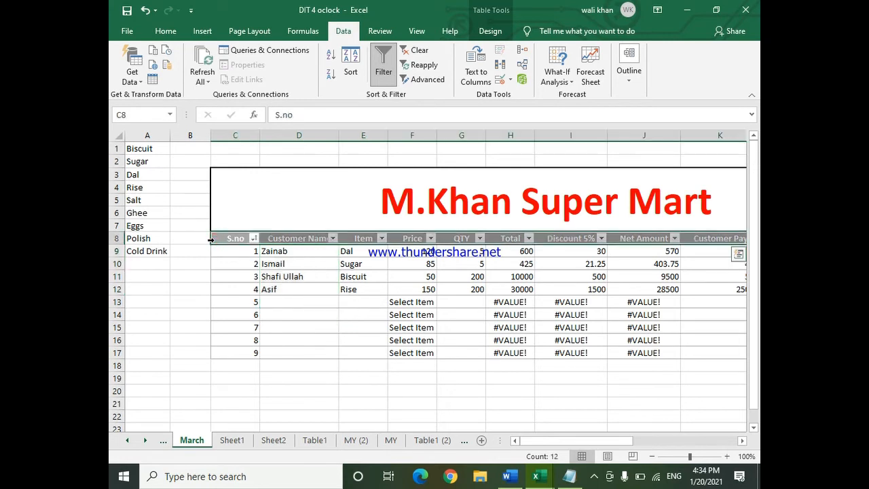
pyautogui.hotkey('ctrl', 'c')
pyautogui.click(362, 405)
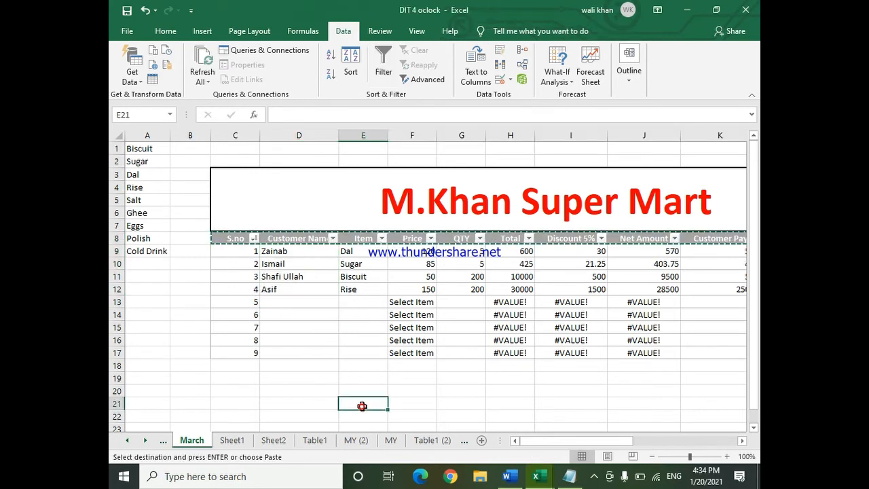
pyautogui.click(233, 404)
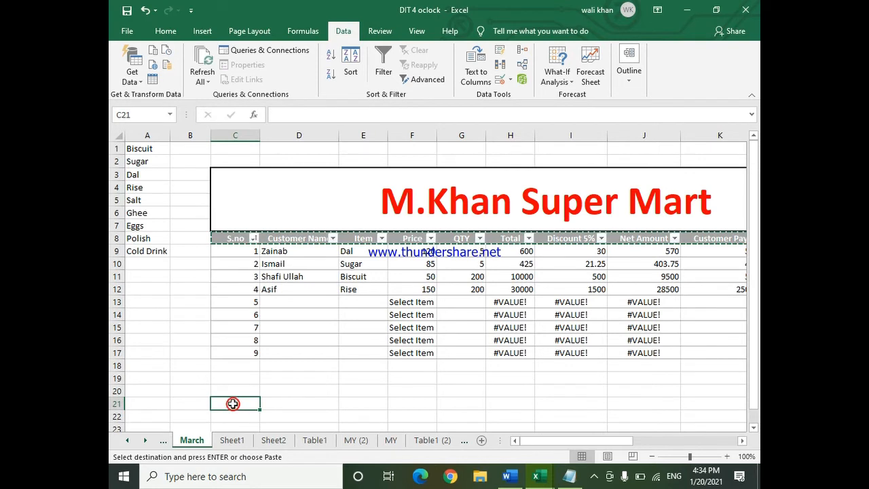
pyautogui.hotkey('ctrl', 'v')
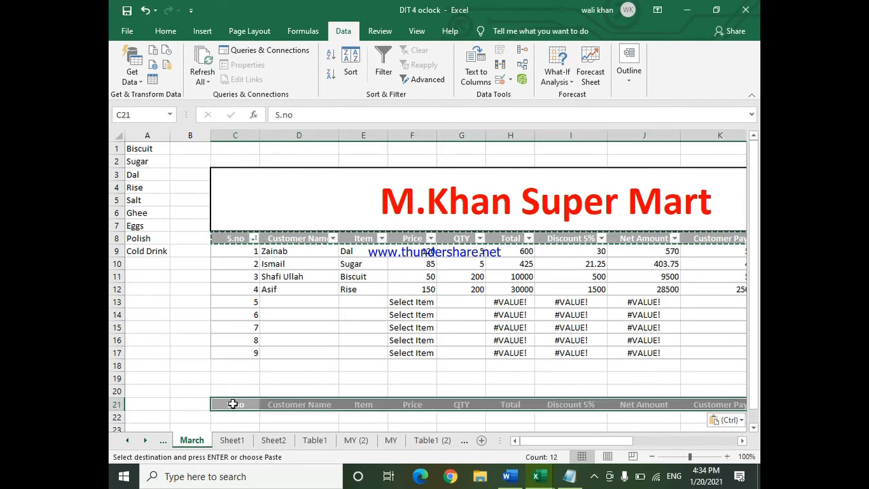
pyautogui.press('Escape')
pyautogui.click(285, 417)
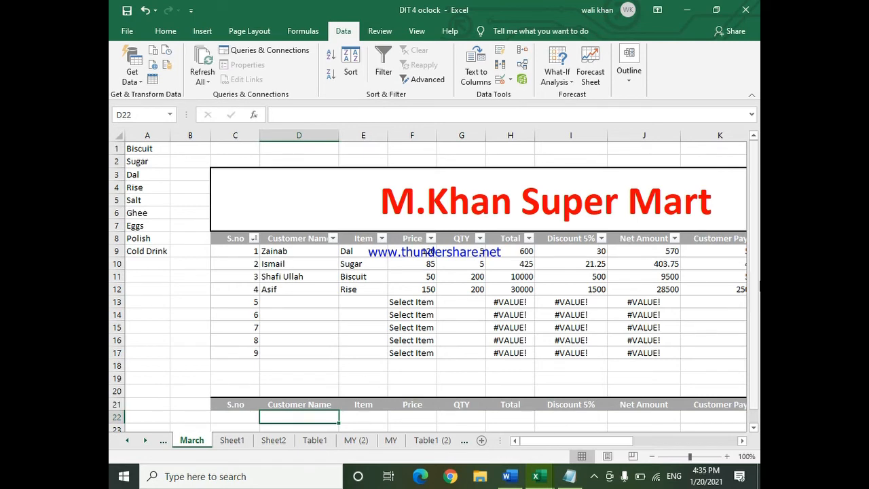
# Enter the first name of the customer with S.no 2 in D22 as the Customer Name criterion
pyautogui.moveTo(755, 262); pyautogui.dragTo(755, 271)
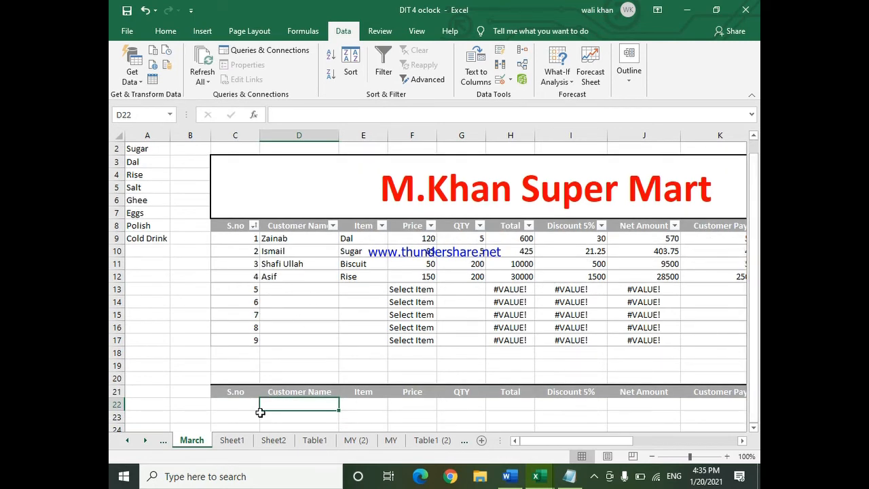
pyautogui.click(239, 407)
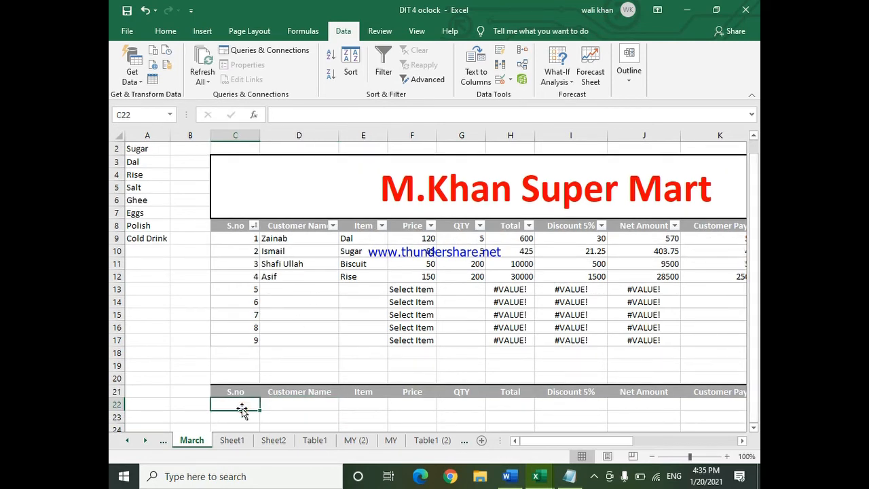
pyautogui.click(280, 406)
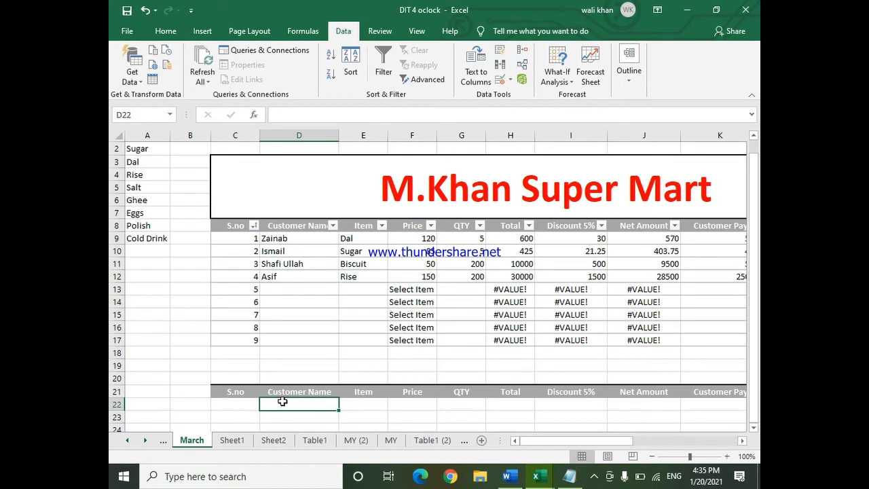
pyautogui.write('ISMAIL')
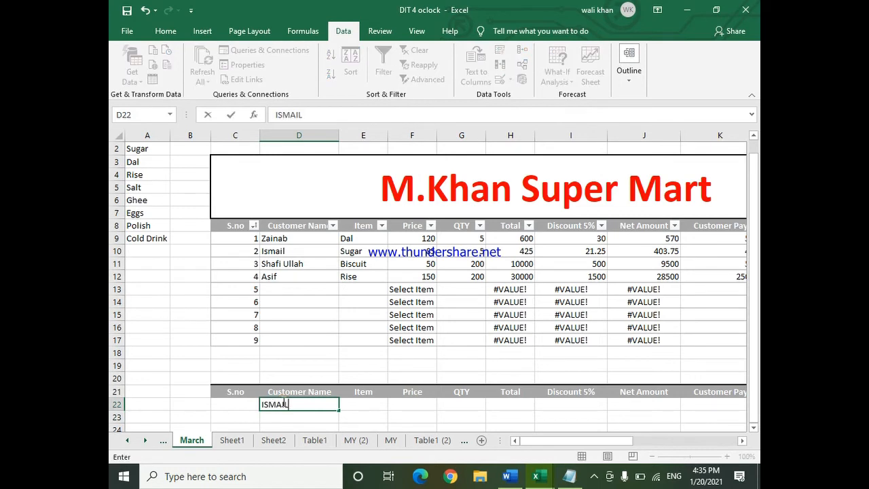
pyautogui.click(205, 370)
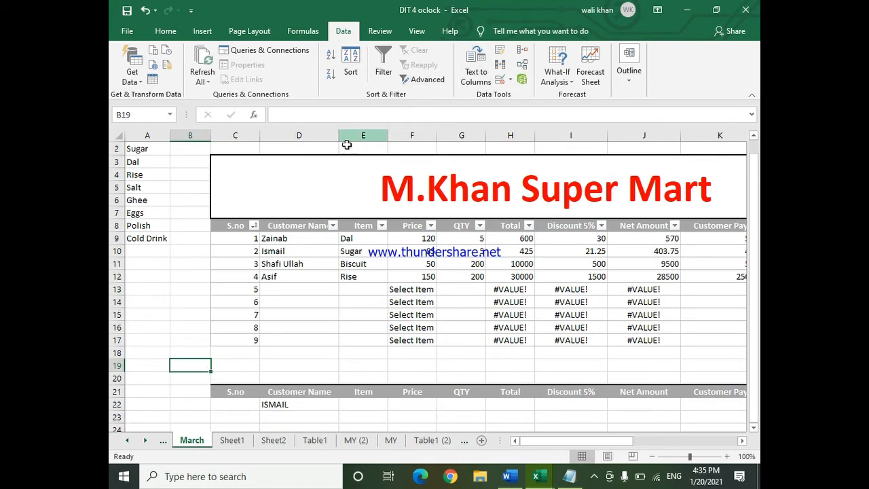
# Start an advanced filter and set its list range to the whole super mart table, headers included (Table2[#All])
pyautogui.click(427, 84)
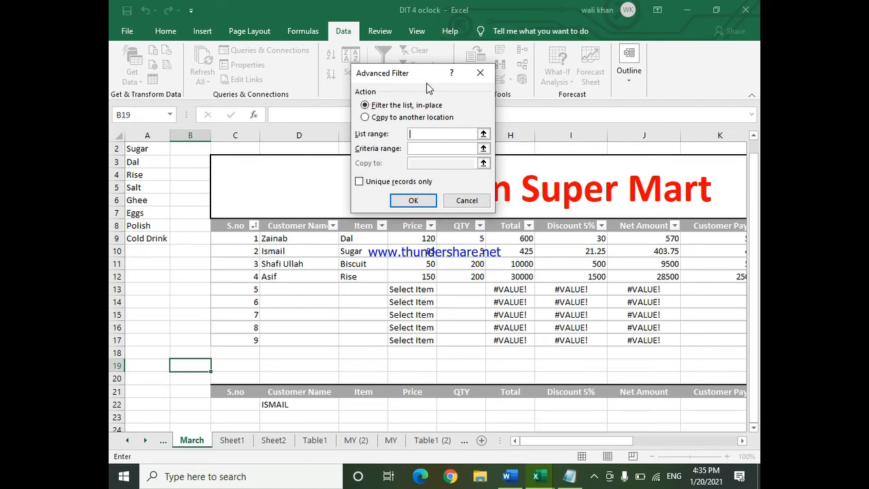
pyautogui.click(489, 137)
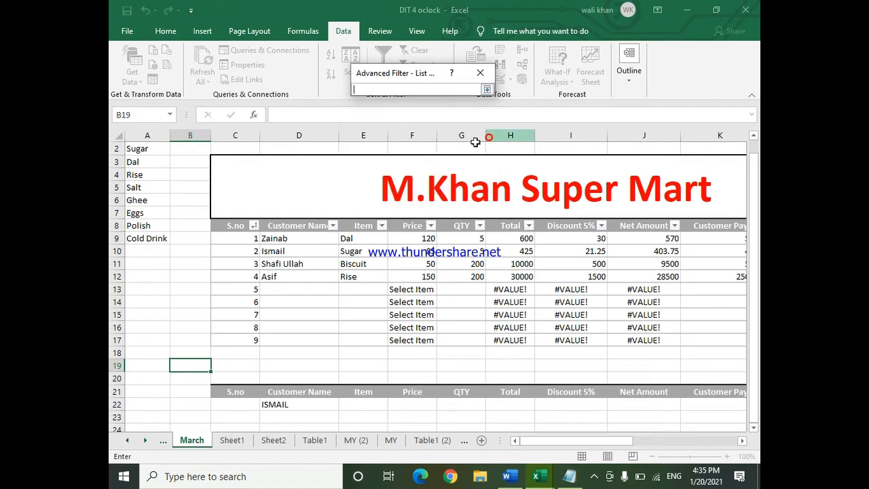
pyautogui.click(213, 223)
pyautogui.moveTo(212, 223); pyautogui.dragTo(212, 338)
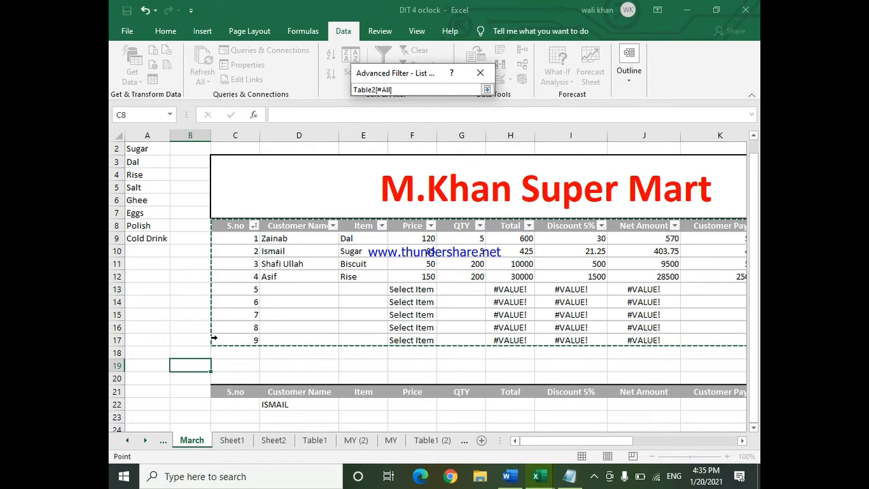
pyautogui.click(486, 89)
# Set the criteria range to C21:N23 and apply the advanced filter in place
pyautogui.click(435, 148)
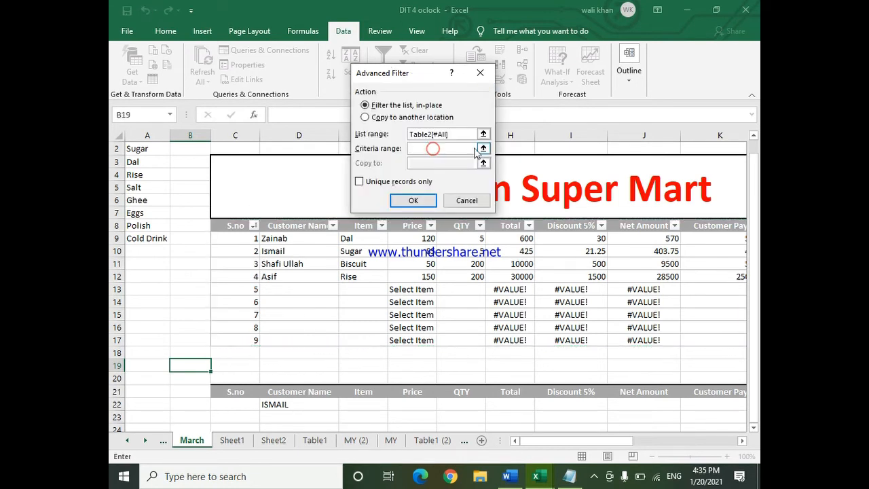
pyautogui.click(483, 148)
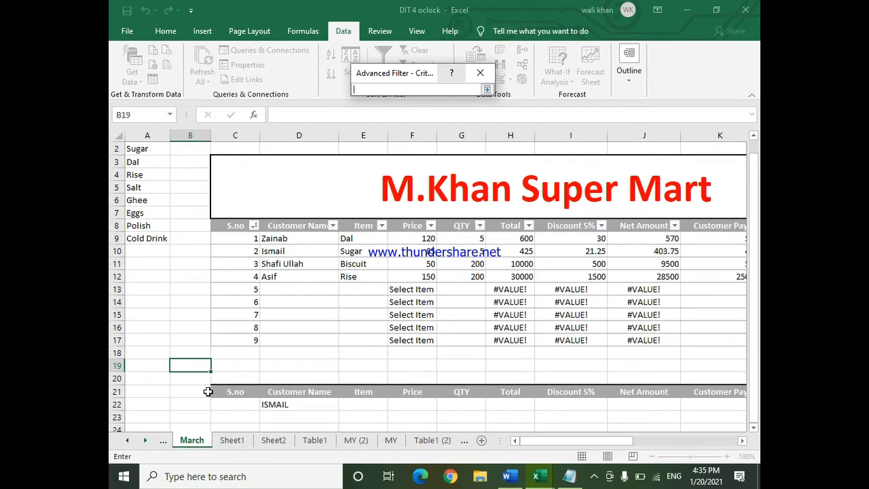
pyautogui.moveTo(222, 391); pyautogui.dragTo(671, 369)
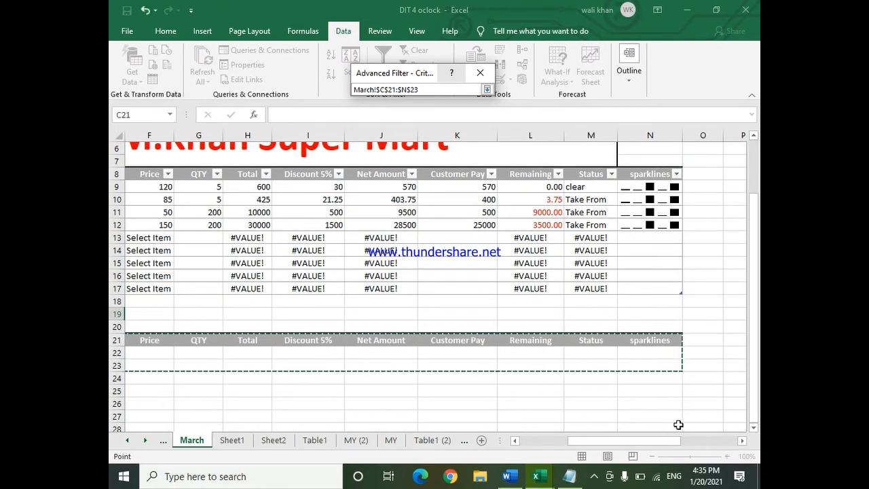
pyautogui.moveTo(603, 441); pyautogui.dragTo(598, 440)
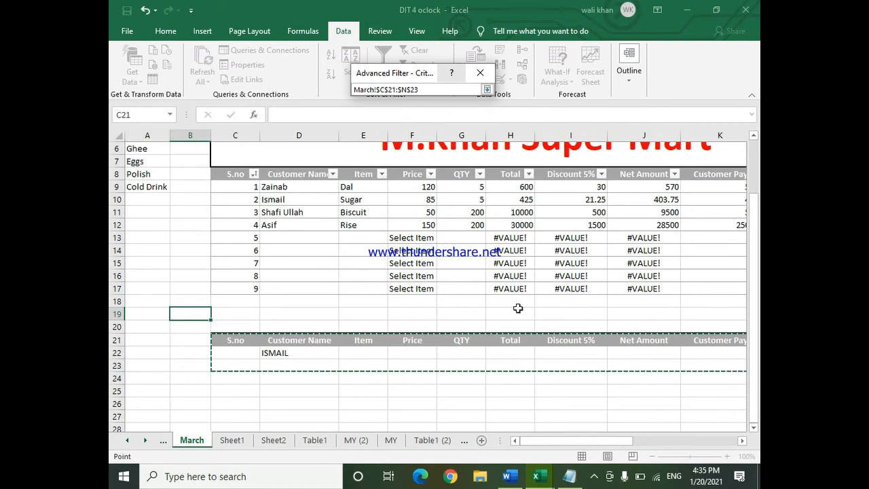
pyautogui.click(486, 89)
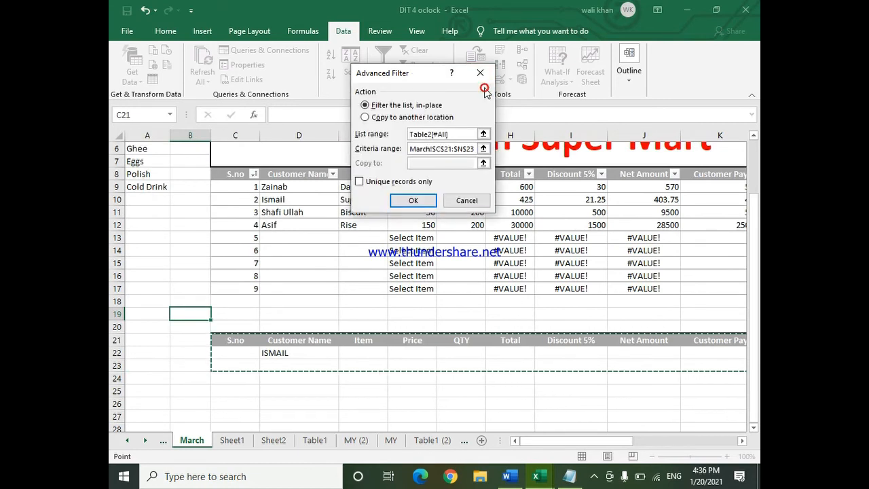
pyautogui.click(416, 200)
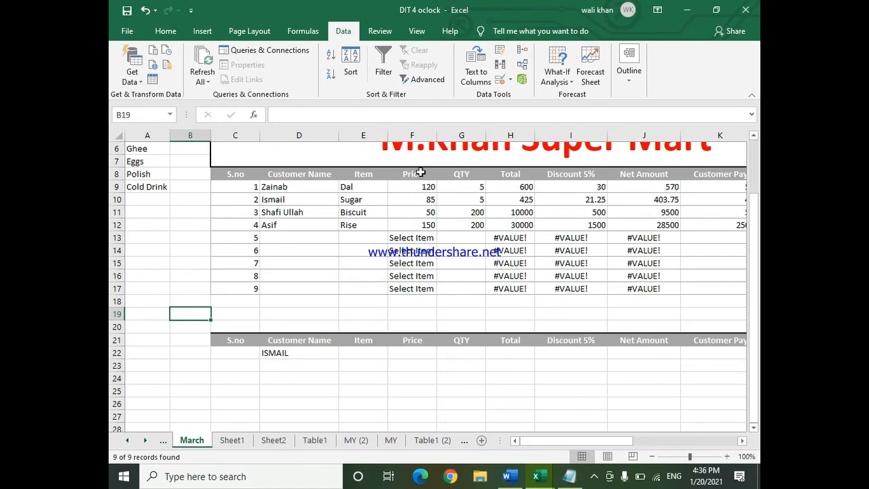
# Change the advanced filter's criteria range to C21:N22 and filter the list in place
pyautogui.click(422, 79)
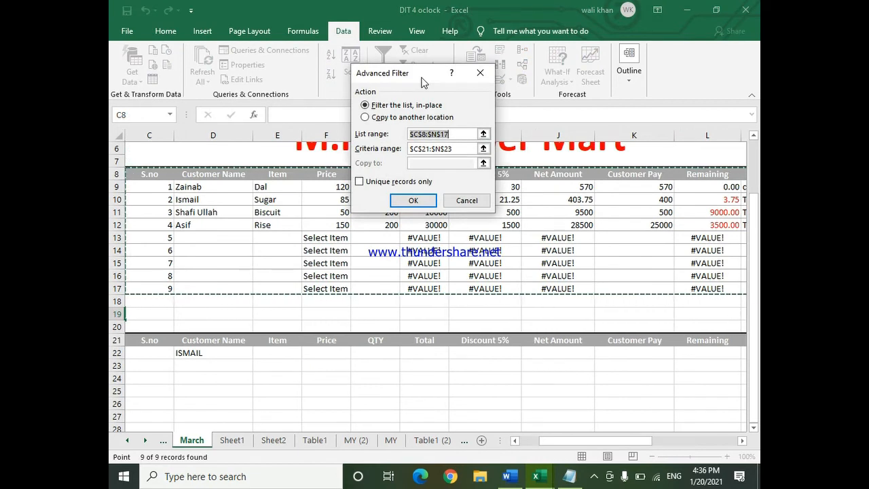
pyautogui.click(431, 149)
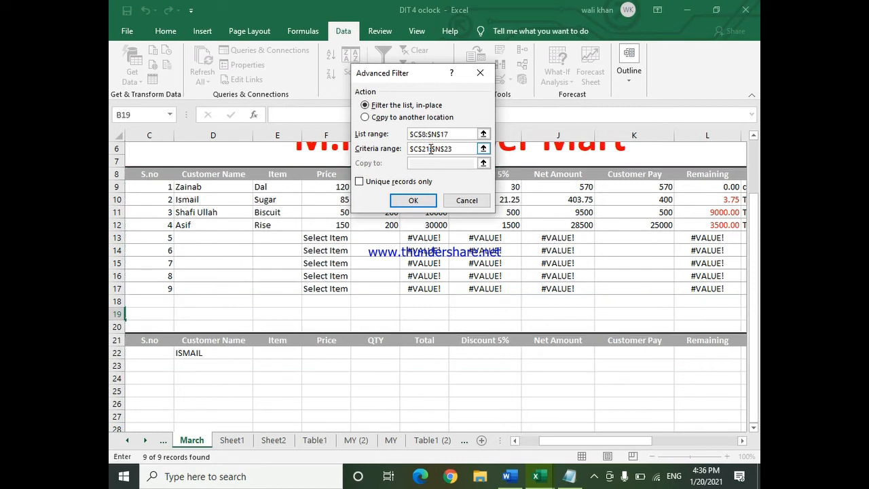
pyautogui.moveTo(459, 148); pyautogui.dragTo(408, 148)
pyautogui.press('BackSpace')
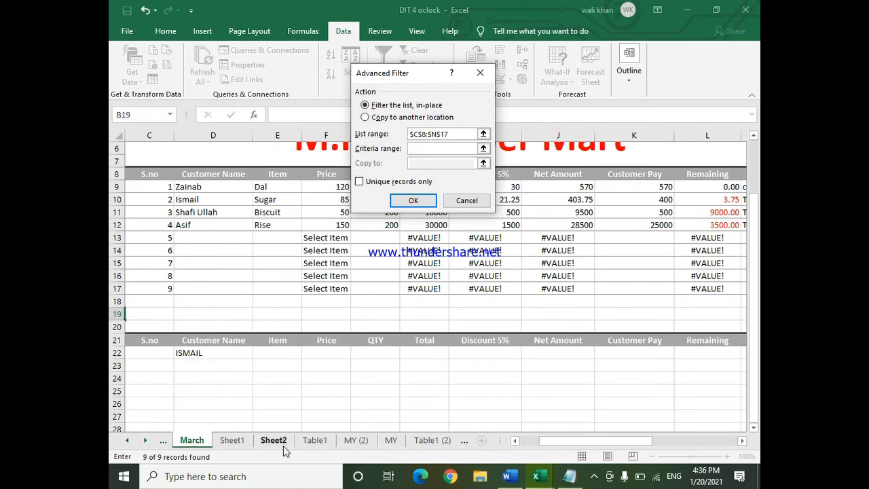
pyautogui.moveTo(580, 439); pyautogui.dragTo(528, 438)
pyautogui.moveTo(239, 343); pyautogui.dragTo(715, 351)
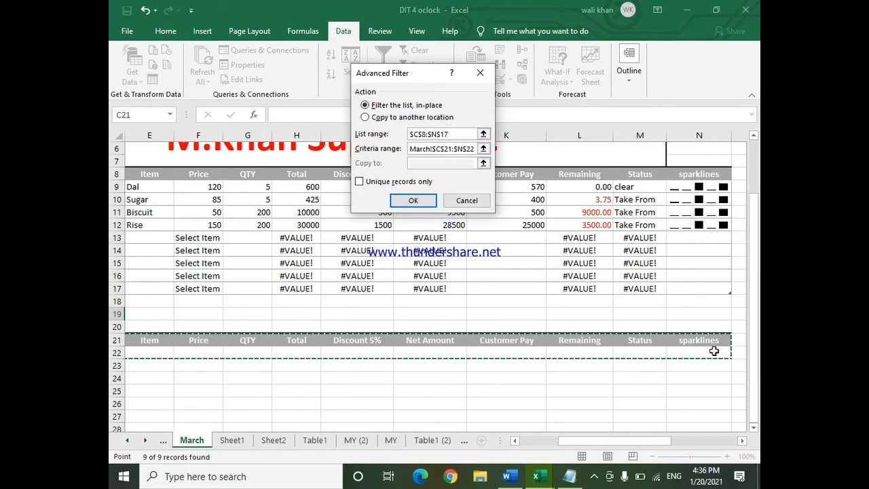
pyautogui.click(412, 199)
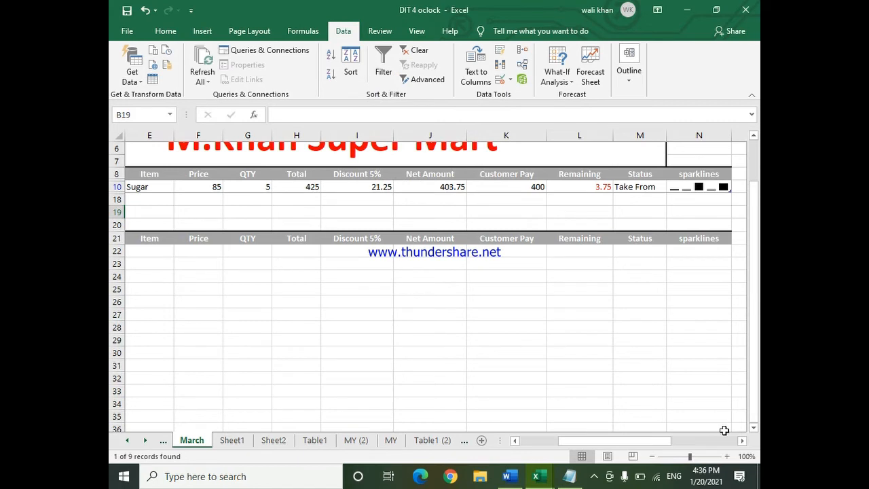
# Undo the last advanced filter
pyautogui.moveTo(643, 442); pyautogui.dragTo(604, 443)
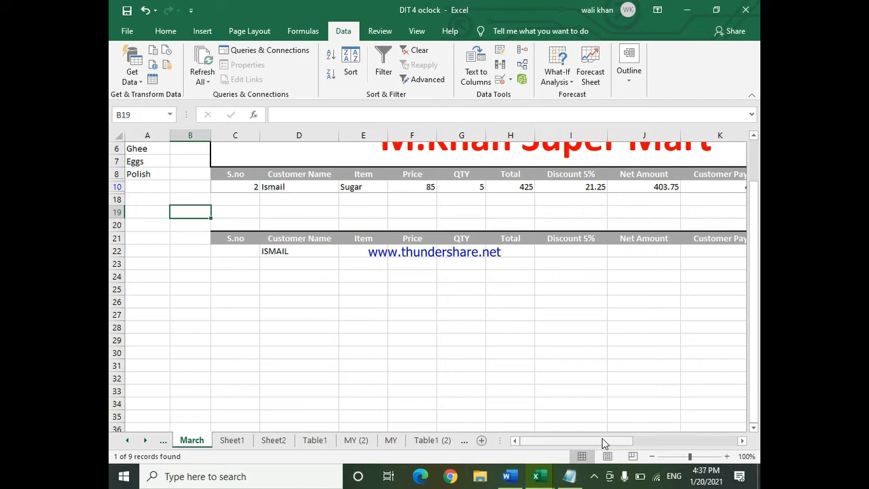
pyautogui.hotkey('ctrl', 'z')
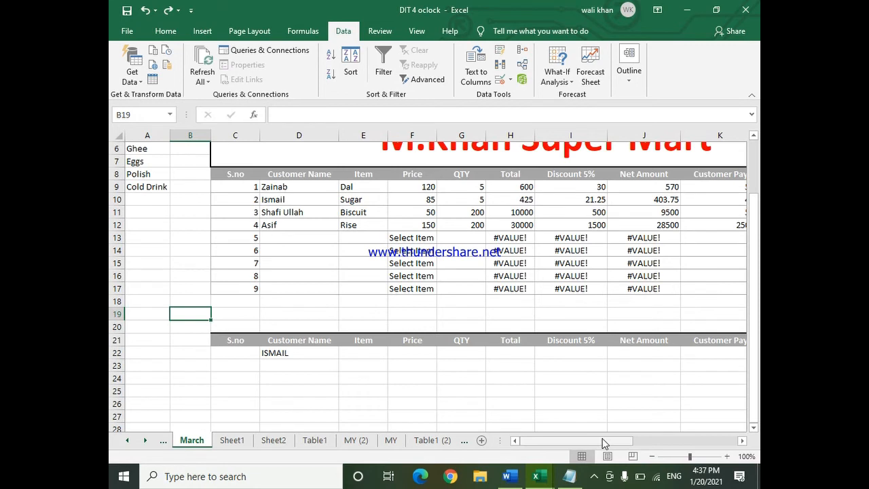
pyautogui.click(219, 341)
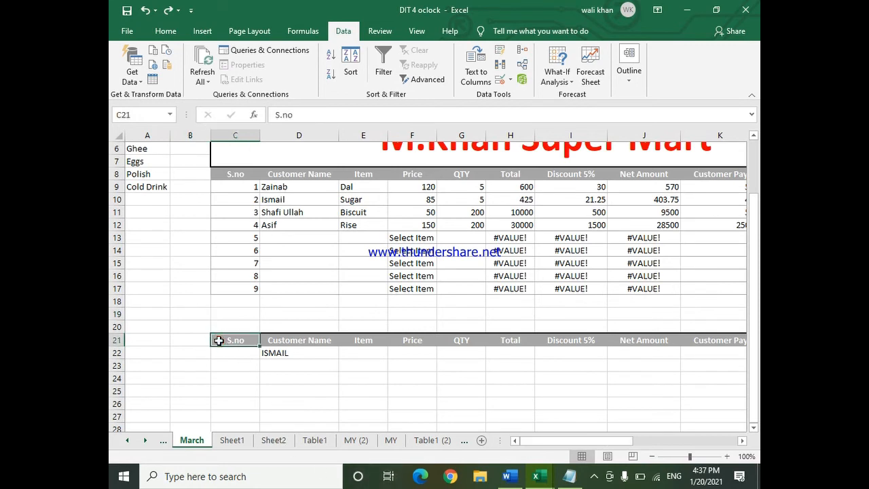
pyautogui.moveTo(219, 341); pyautogui.dragTo(459, 342)
pyautogui.moveTo(226, 316); pyautogui.dragTo(210, 315)
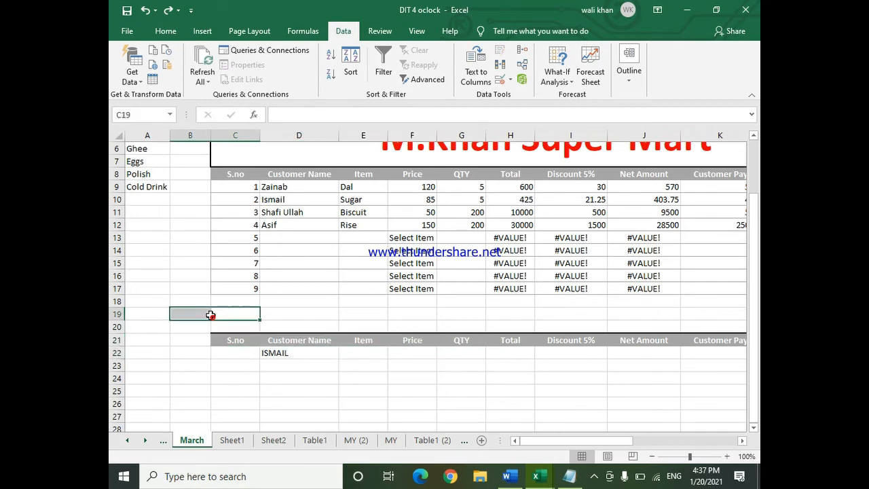
pyautogui.click(424, 80)
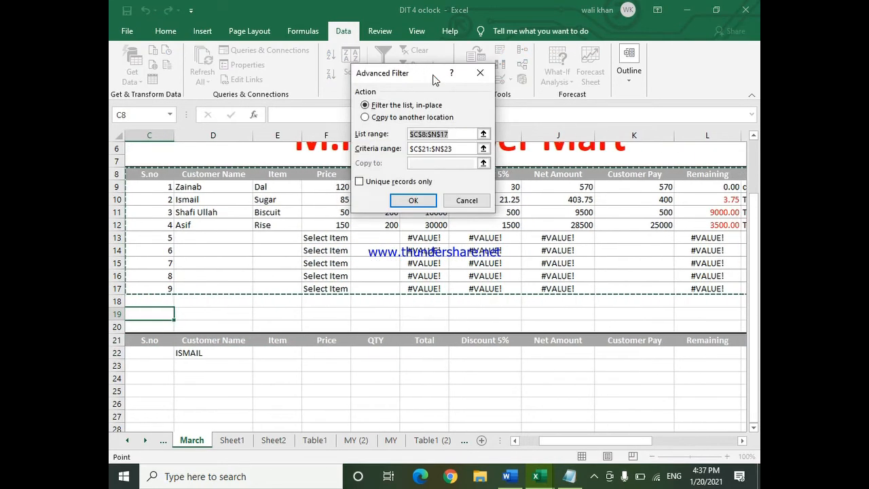
pyautogui.click(475, 201)
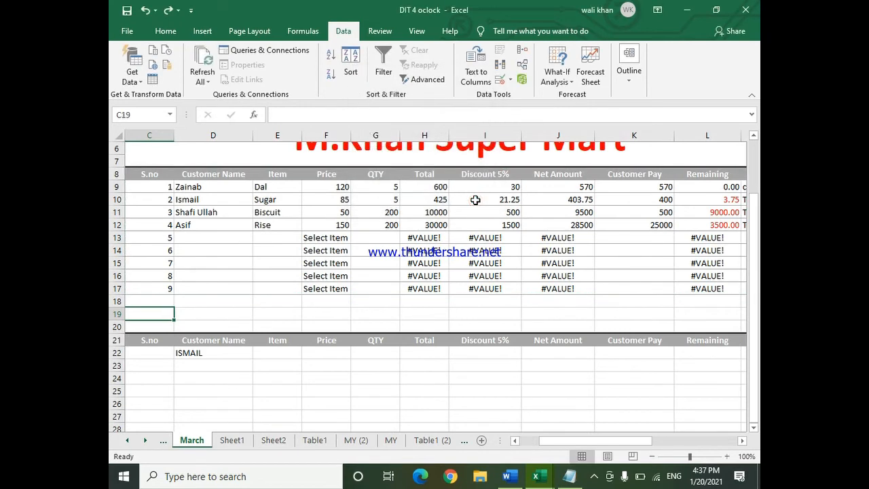
pyautogui.moveTo(574, 441); pyautogui.dragTo(535, 441)
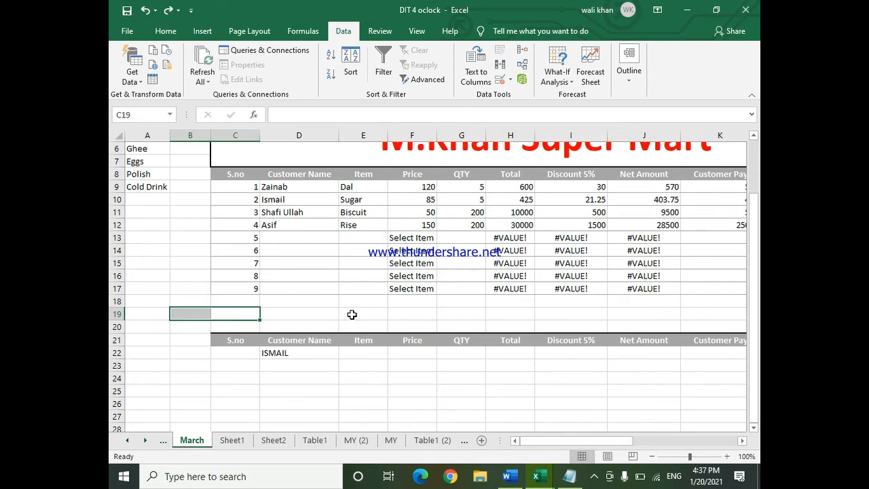
# Replace the criterion in D22 with the name of the customer with S.no 3 and rerun the advanced filter with its existing ranges
pyautogui.click(285, 356)
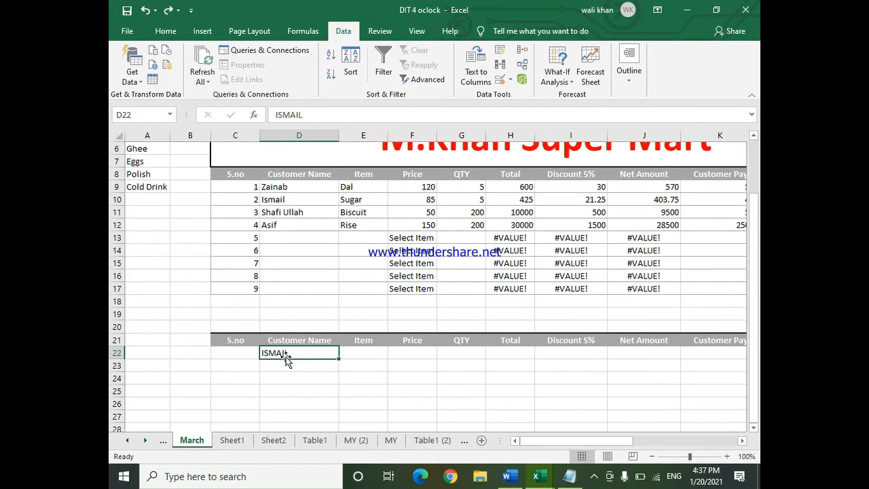
pyautogui.write('SHAFIULLAH')
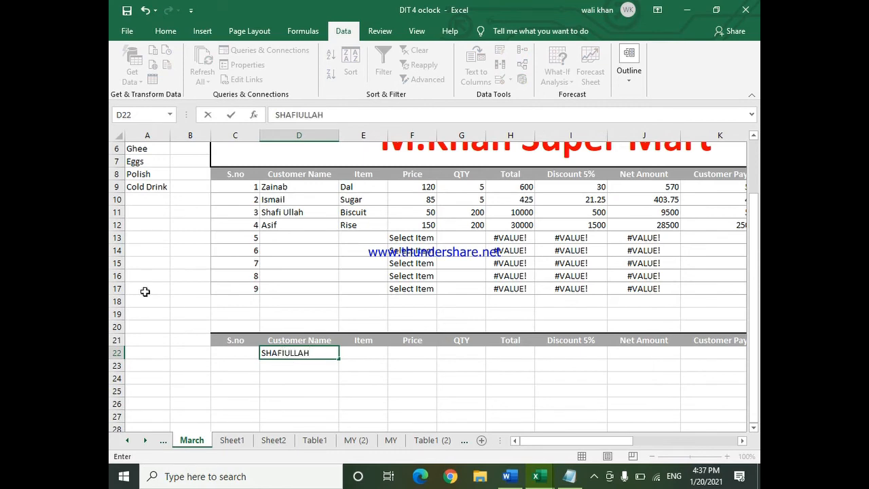
pyautogui.click(182, 289)
pyautogui.click(427, 80)
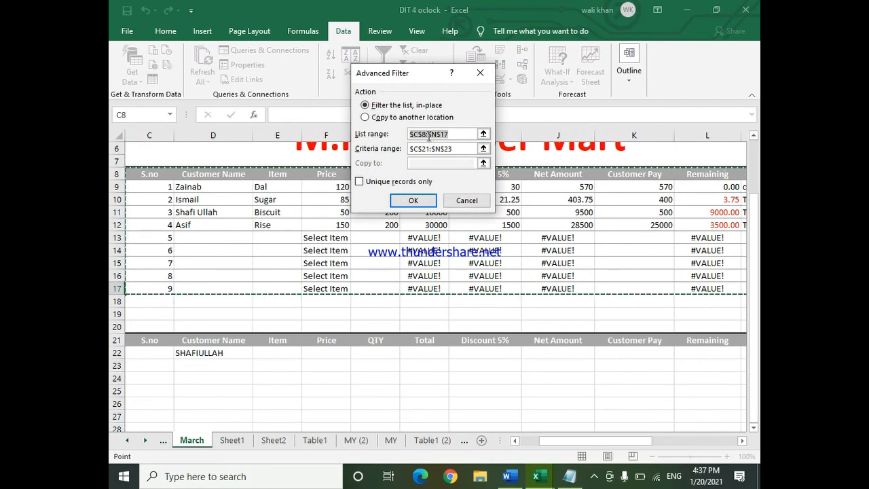
pyautogui.click(414, 201)
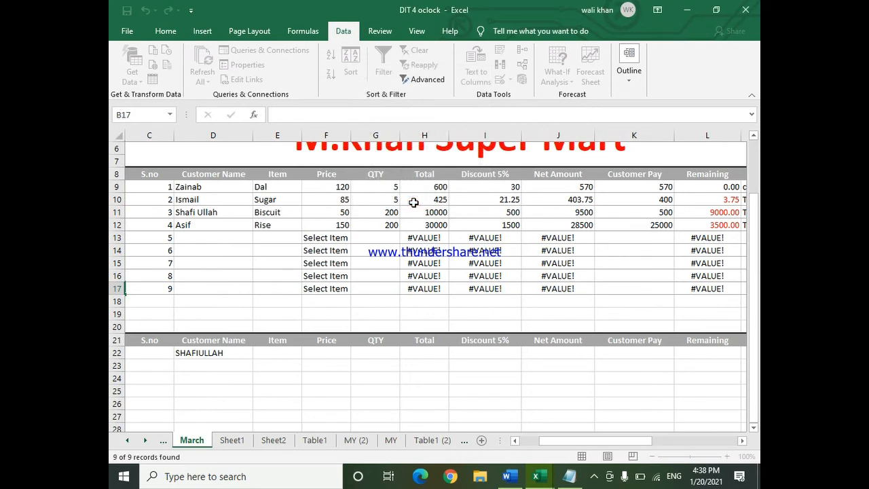
# Set the advanced filter's criteria range to C21:N22 and filter the list in place
pyautogui.click(415, 80)
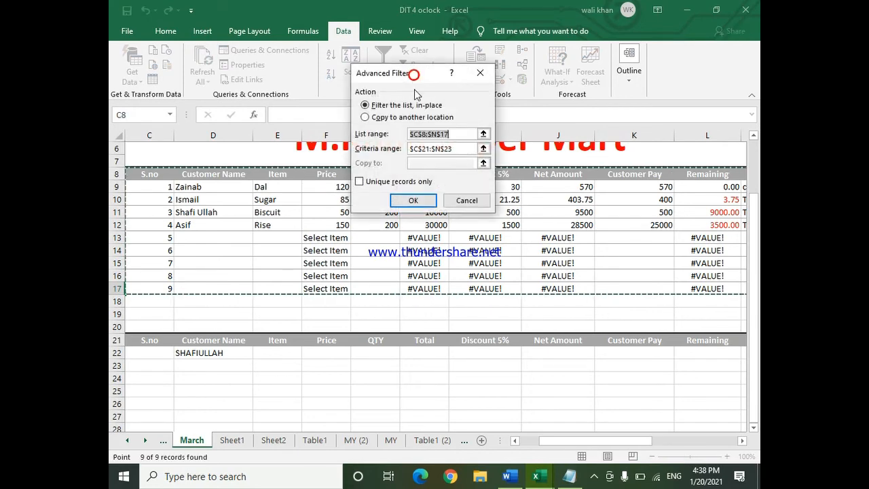
pyautogui.click(430, 149)
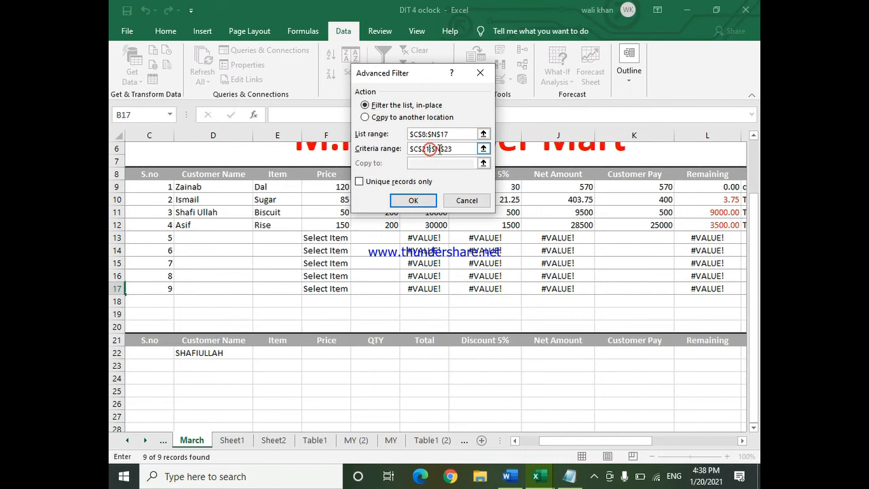
pyautogui.doubleClick(457, 148)
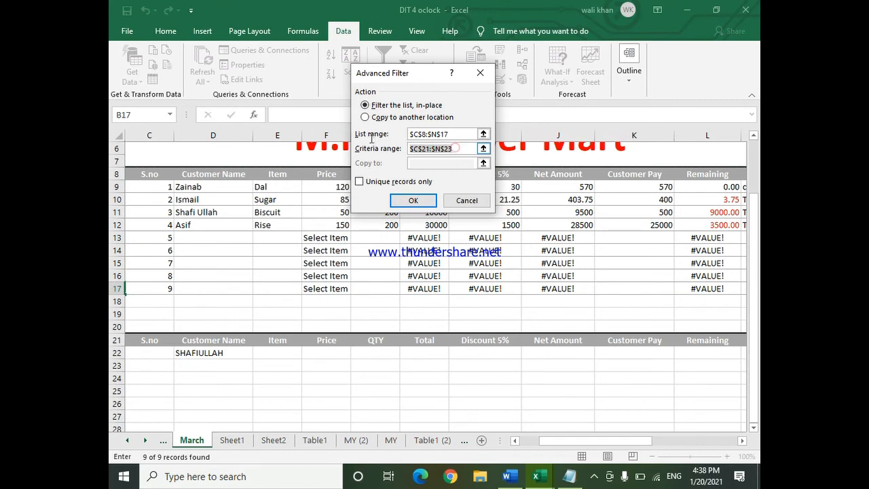
pyautogui.press('BackSpace')
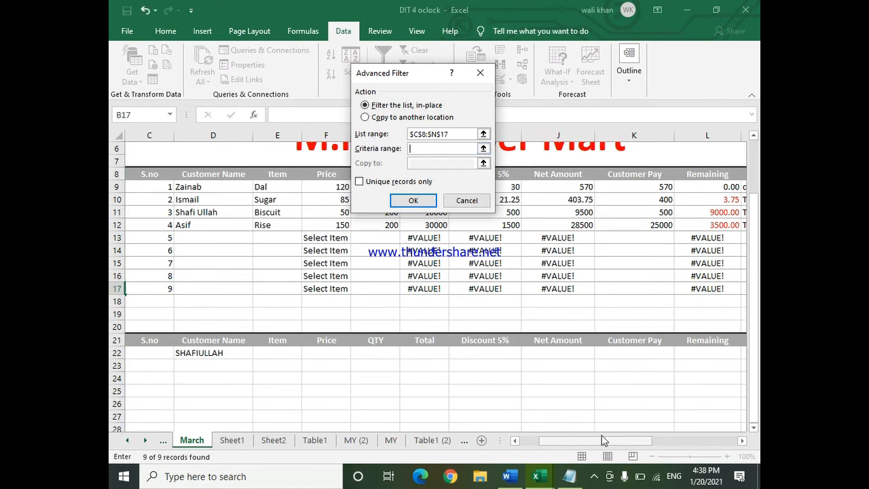
pyautogui.moveTo(597, 441); pyautogui.dragTo(570, 442)
pyautogui.click(228, 340)
pyautogui.moveTo(511, 349); pyautogui.dragTo(709, 350)
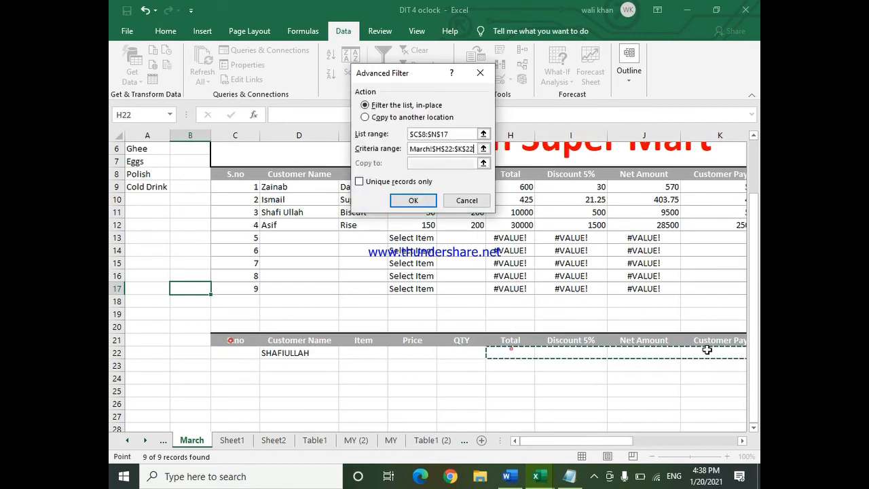
pyautogui.click(234, 341)
pyautogui.moveTo(235, 341); pyautogui.dragTo(680, 352)
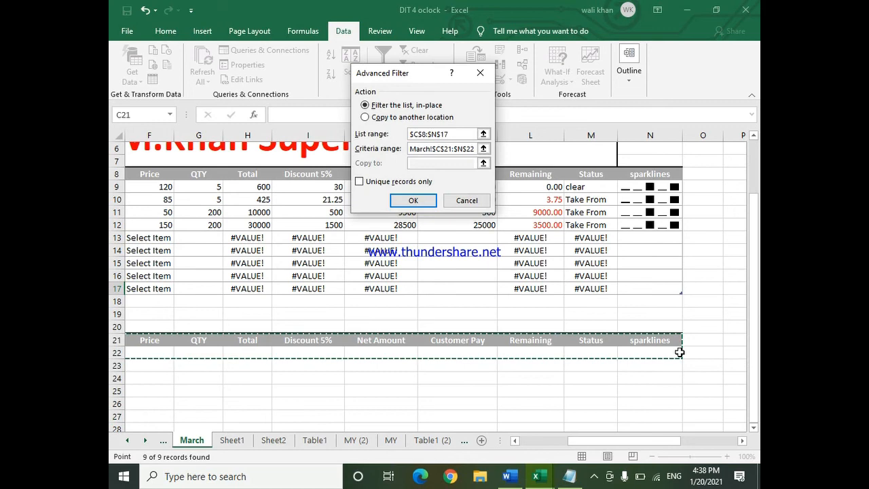
pyautogui.click(412, 198)
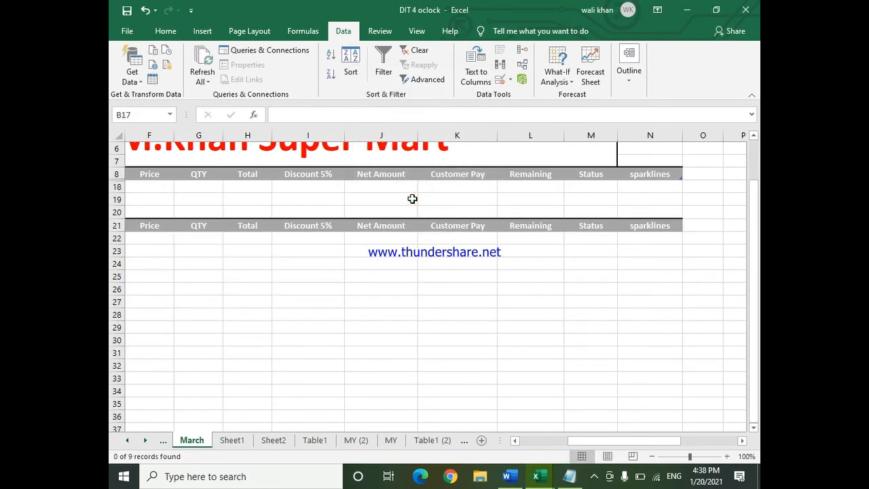
# Clear the filter and insert a space in the customer name in D22 to match the spelling in the S.no 3 row
pyautogui.moveTo(641, 442); pyautogui.dragTo(474, 422)
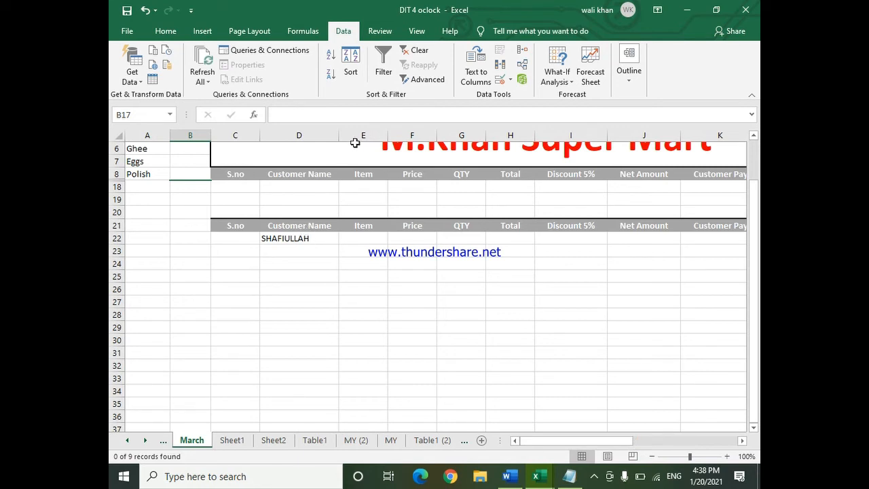
pyautogui.click(423, 50)
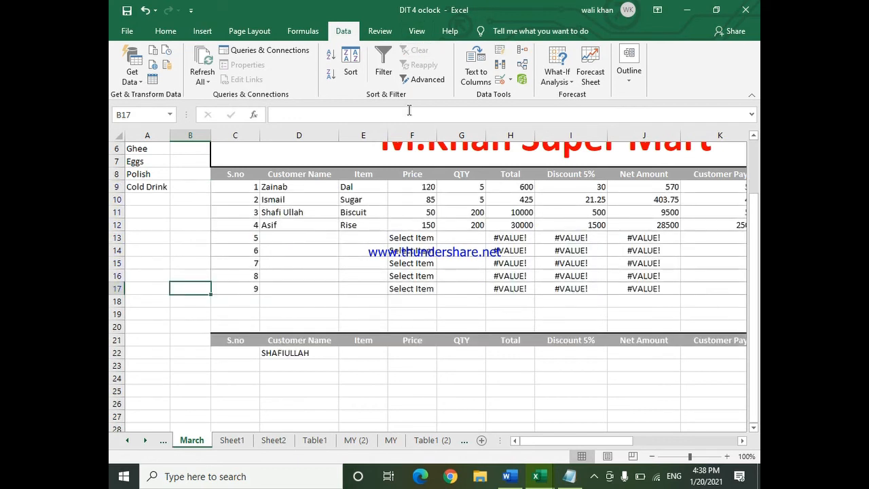
pyautogui.click(286, 352)
pyautogui.doubleClick(286, 353)
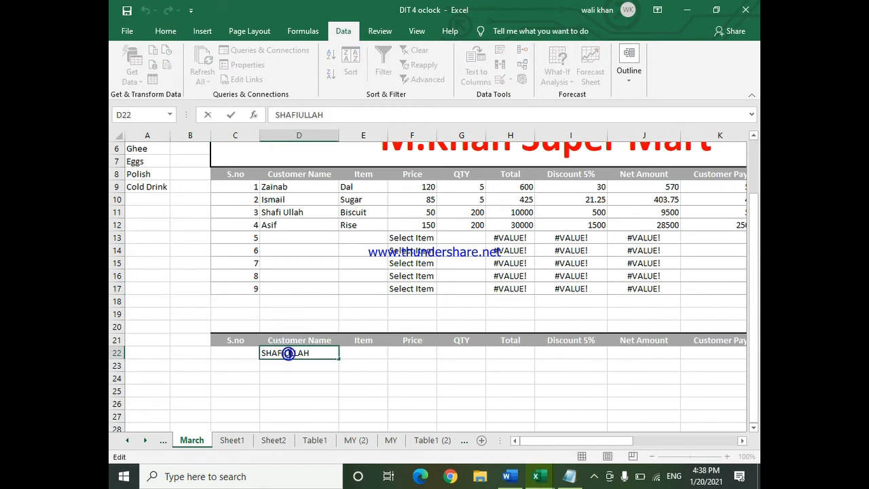
pyautogui.click(282, 352)
pyautogui.press('BackSpace')
pyautogui.press('Right')
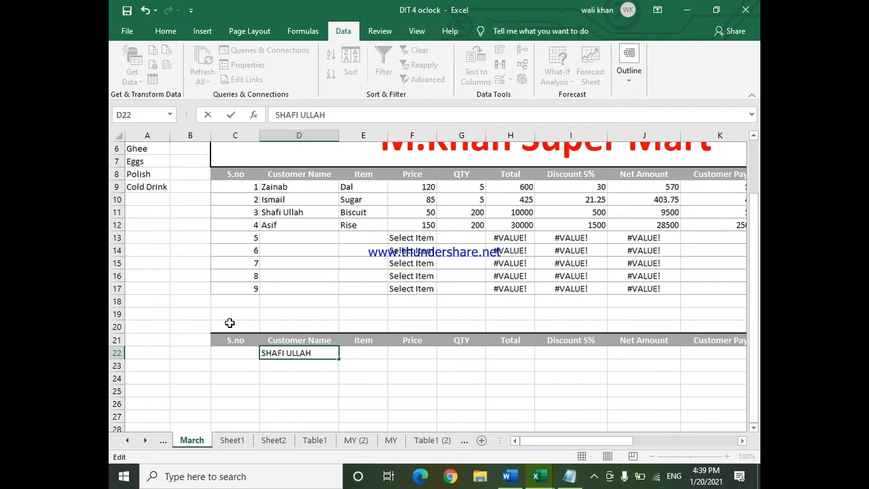
pyautogui.click(200, 314)
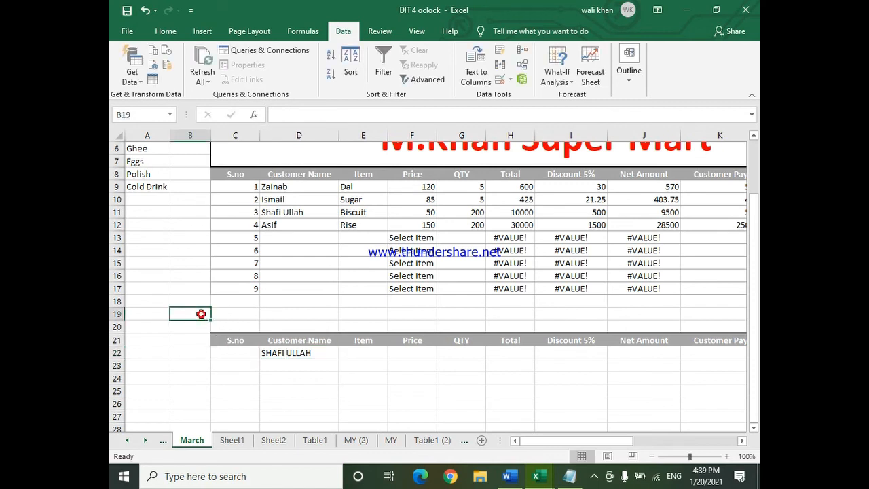
# Run an in-place advanced filter with list range Table2[#All] and criteria range C21:N23
pyautogui.click(428, 79)
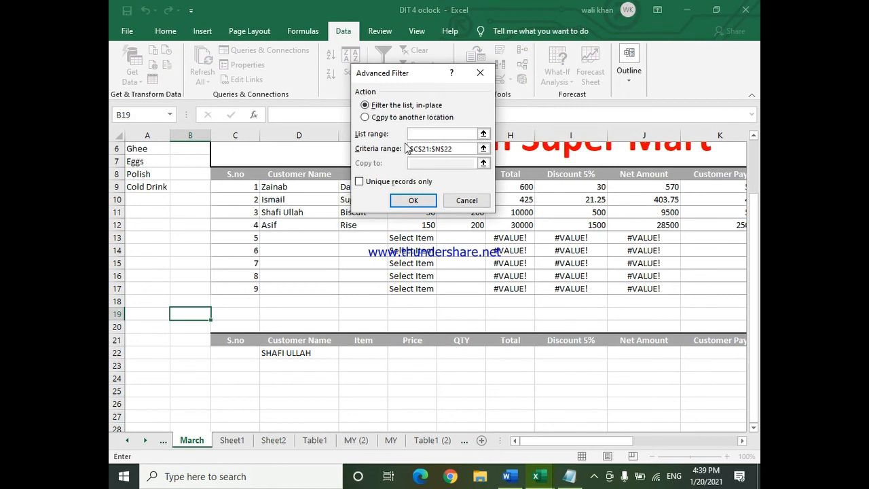
pyautogui.click(483, 135)
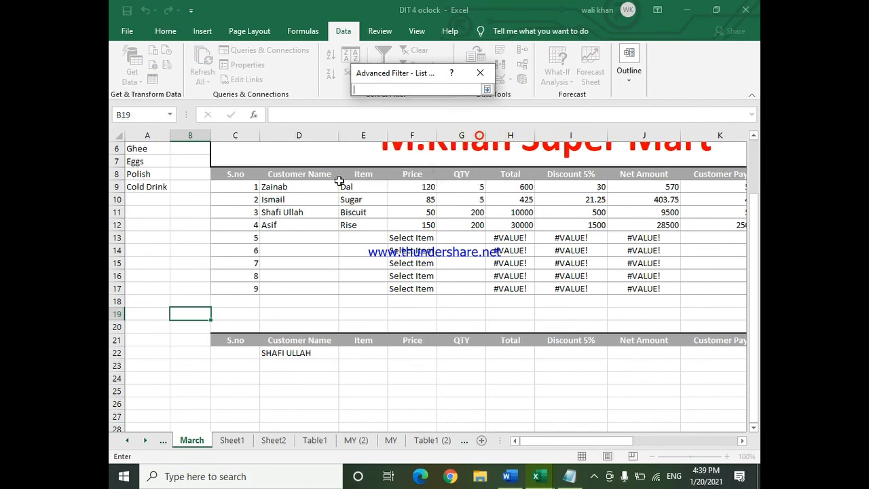
pyautogui.moveTo(213, 173); pyautogui.dragTo(214, 293)
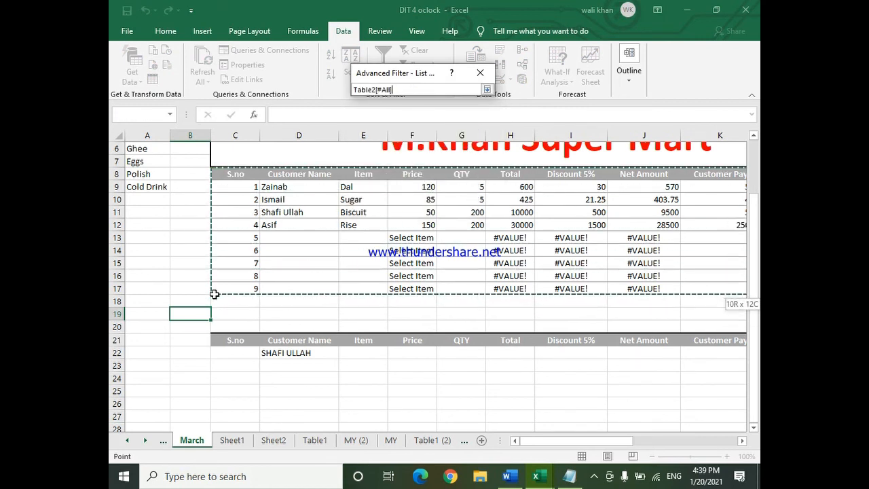
pyautogui.click(481, 73)
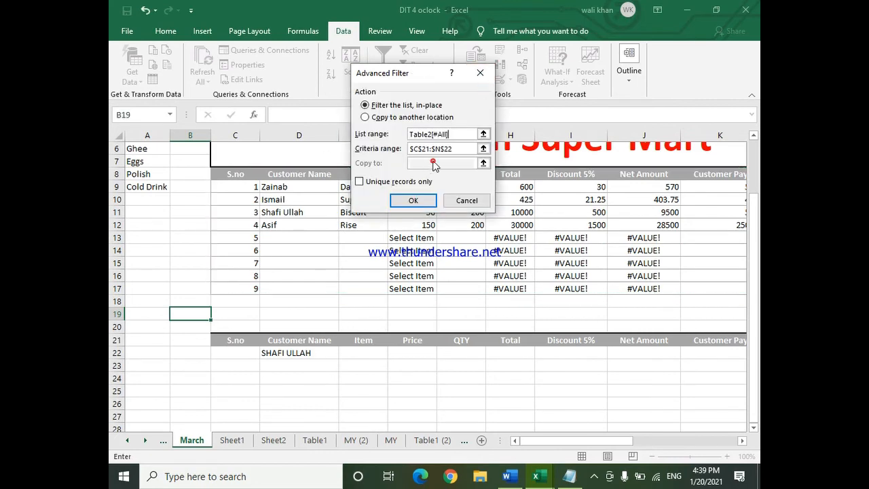
pyautogui.click(453, 149)
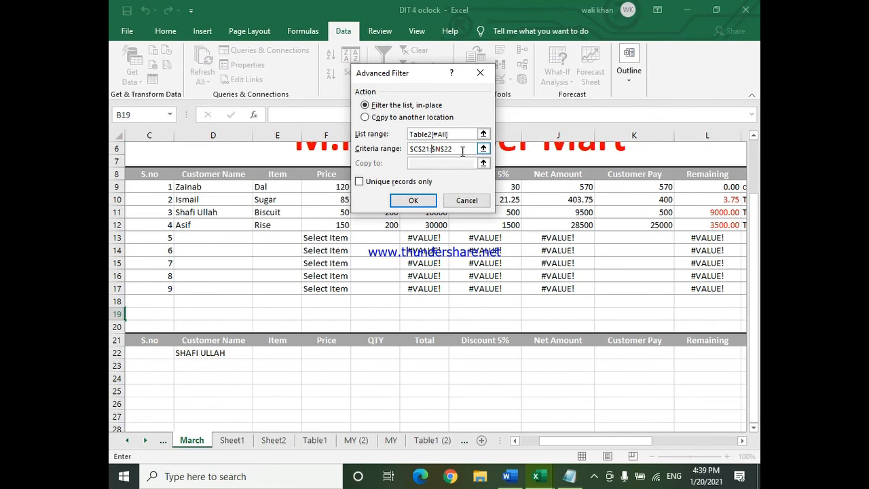
pyautogui.moveTo(454, 150); pyautogui.dragTo(410, 152)
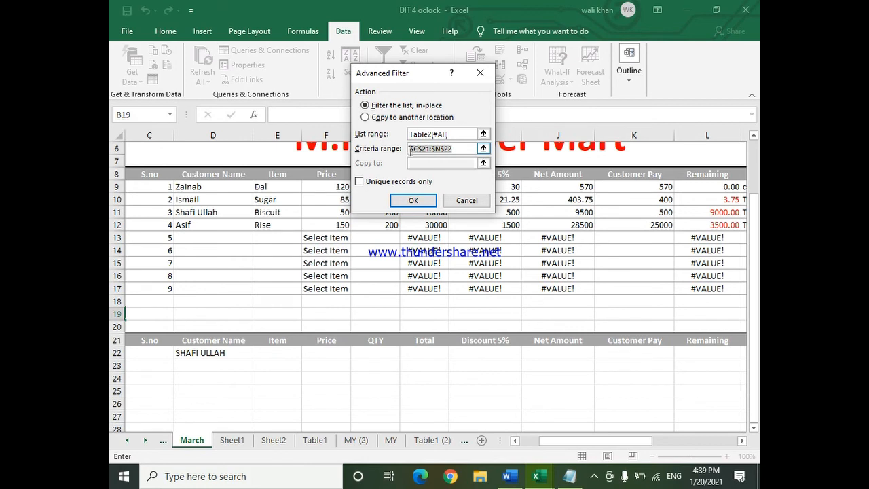
pyautogui.press('BackSpace')
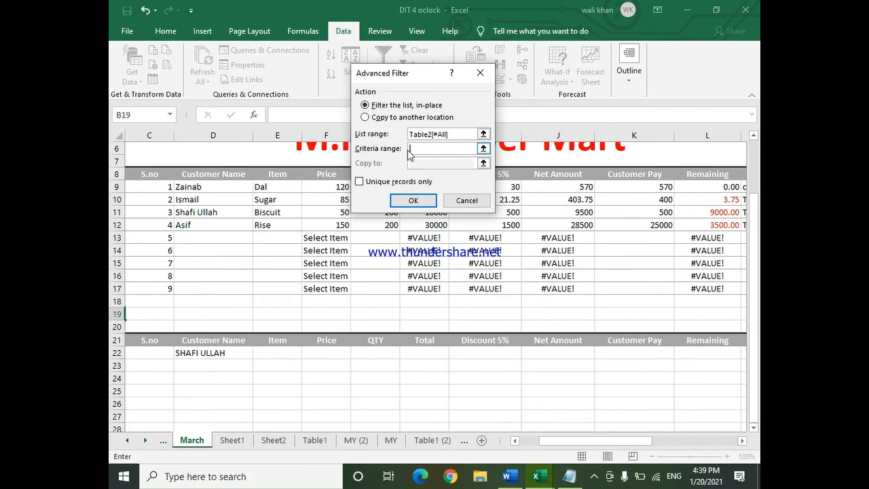
pyautogui.moveTo(607, 442); pyautogui.dragTo(599, 442)
pyautogui.moveTo(237, 341); pyautogui.dragTo(669, 359)
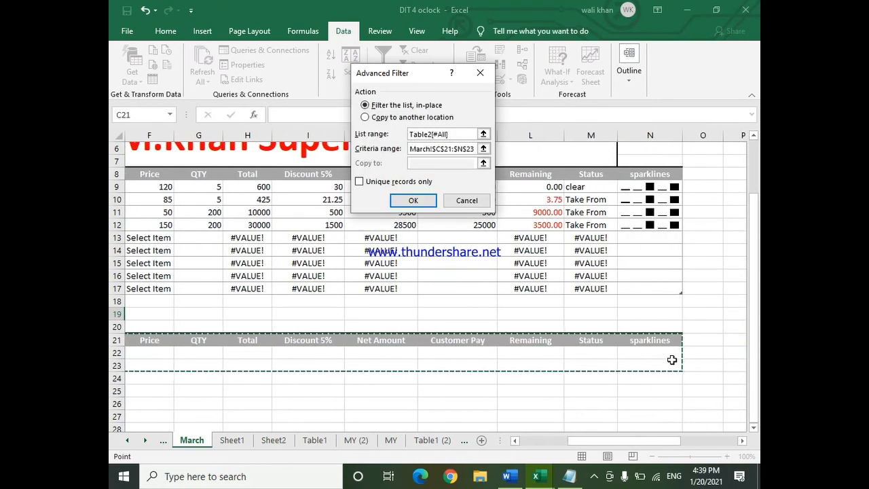
pyautogui.click(412, 197)
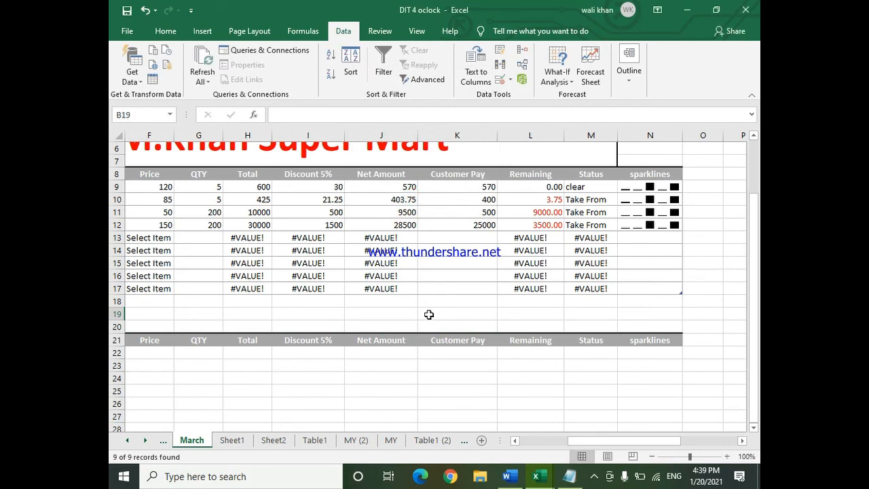
# Reselect C21:N23 as the criteria range and rerun the advanced filter in place
pyautogui.click(426, 79)
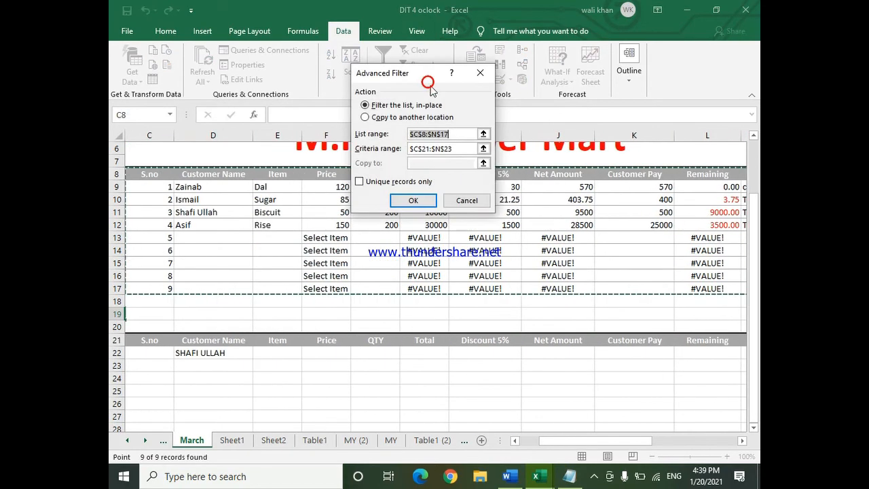
pyautogui.click(435, 148)
pyautogui.moveTo(457, 148); pyautogui.dragTo(406, 150)
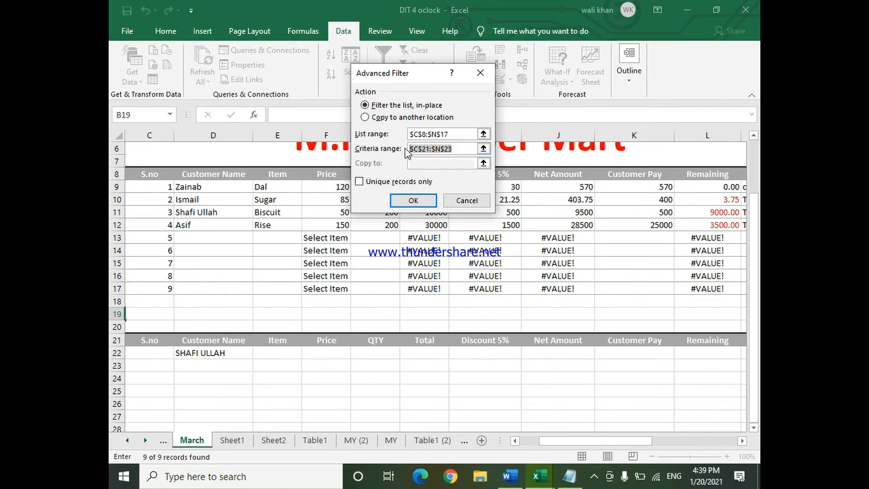
pyautogui.press('BackSpace')
pyautogui.moveTo(138, 338); pyautogui.dragTo(198, 342)
pyautogui.moveTo(323, 347); pyautogui.dragTo(662, 364)
pyautogui.click(413, 199)
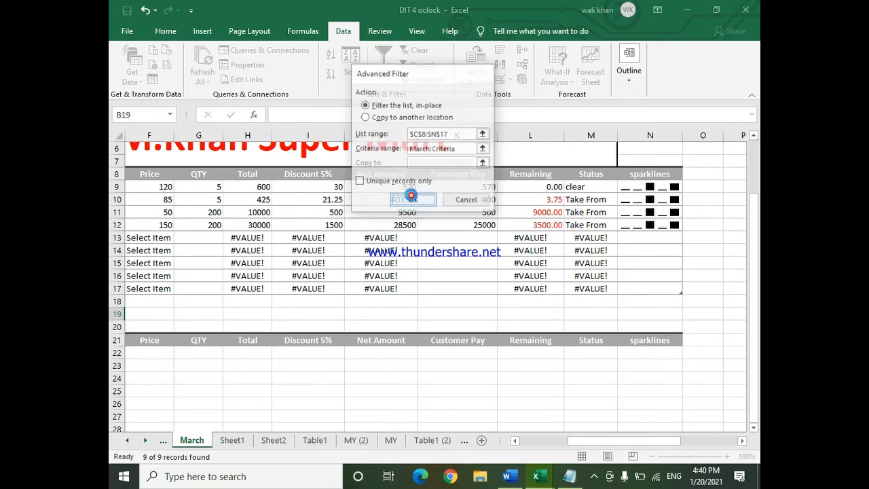
# Change the advanced filter's criteria range to C21:N22, reselect Table2[#All] as the list range, and filter in place
pyautogui.moveTo(635, 440); pyautogui.dragTo(538, 439)
pyautogui.click(247, 388)
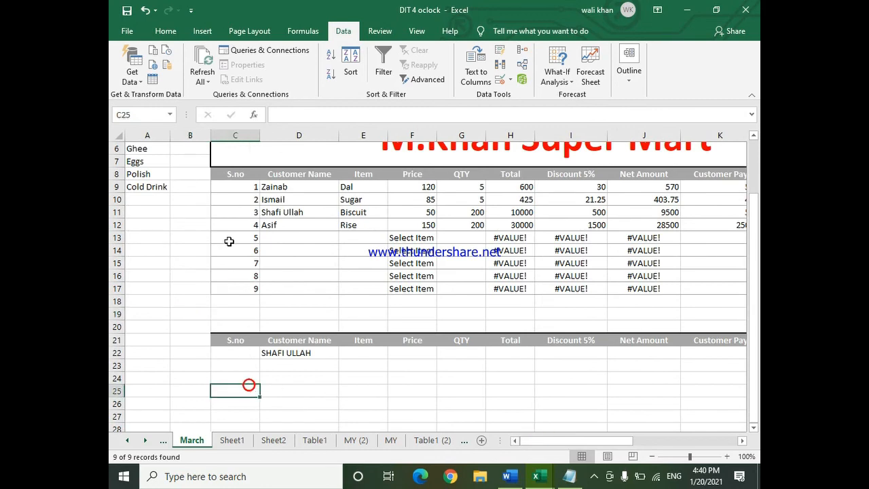
pyautogui.click(426, 79)
pyautogui.click(431, 134)
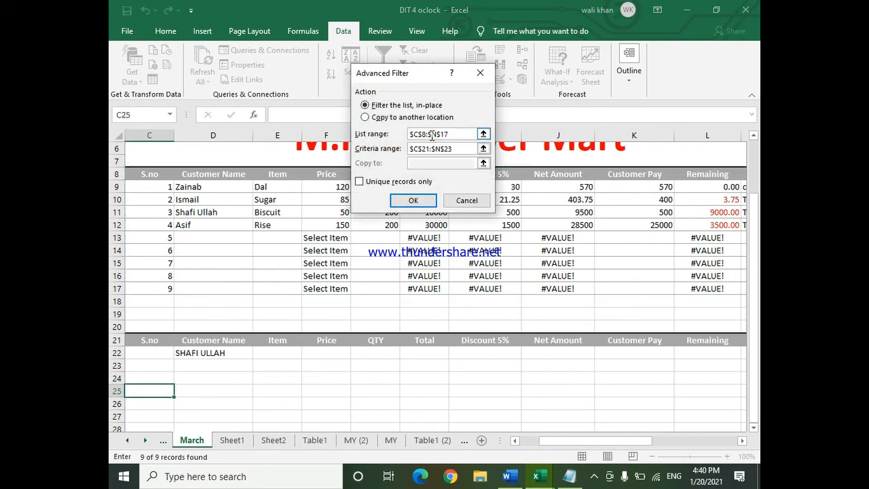
pyautogui.click(436, 148)
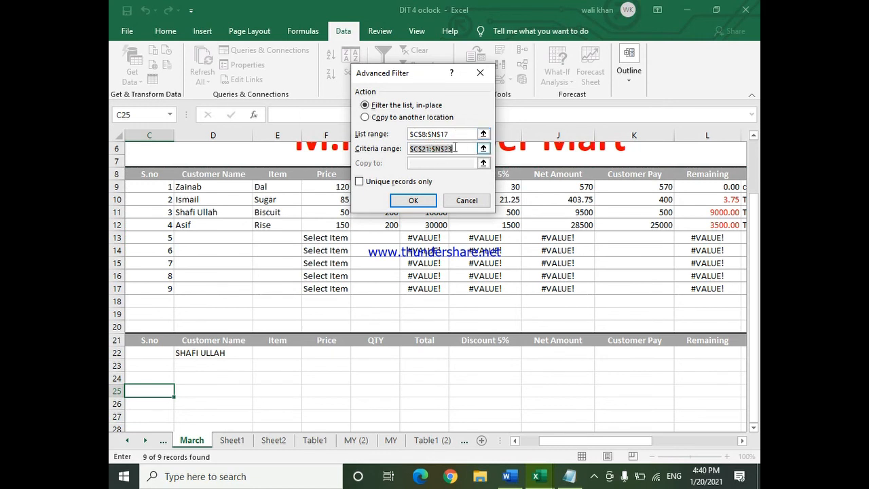
pyautogui.press('BackSpace')
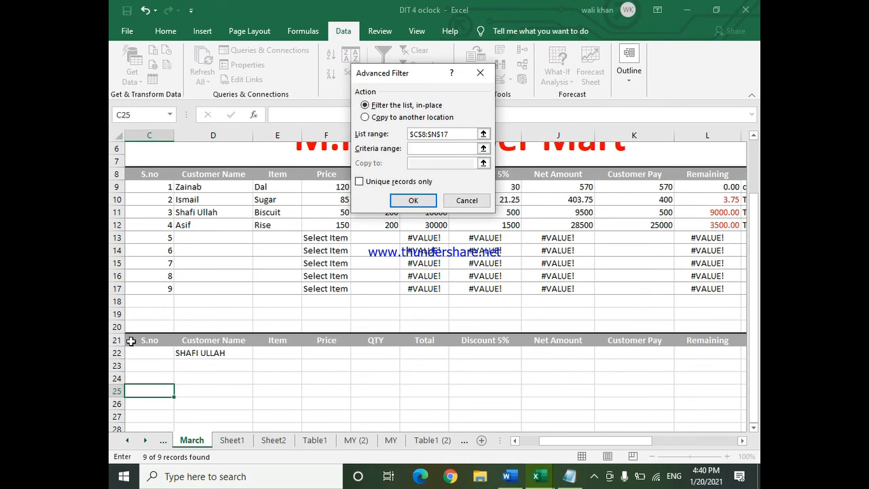
pyautogui.moveTo(134, 340); pyautogui.dragTo(642, 355)
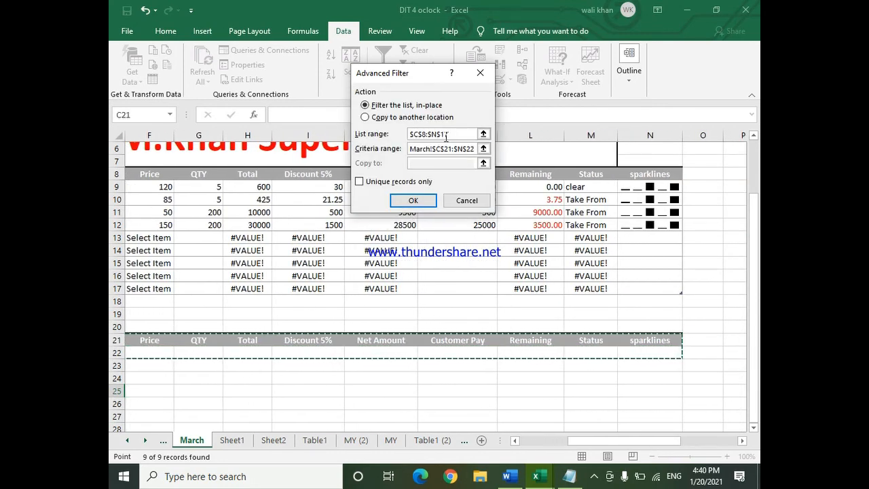
pyautogui.moveTo(451, 133); pyautogui.dragTo(400, 134)
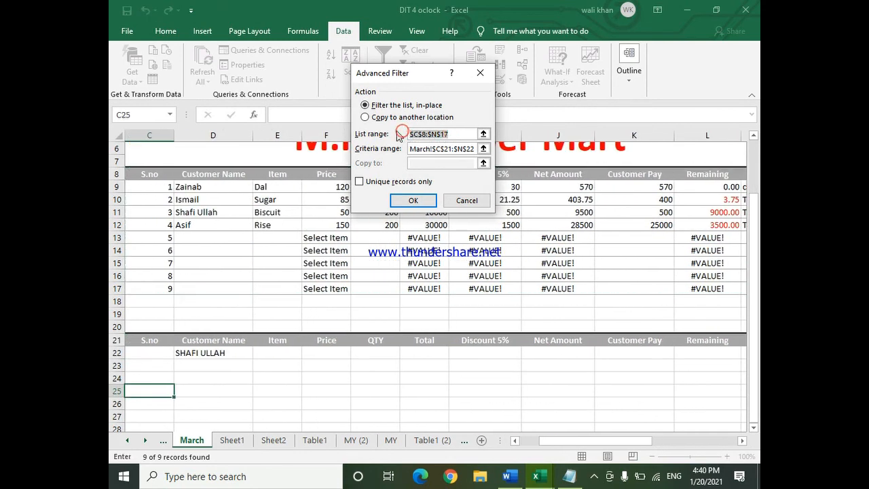
pyautogui.press('BackSpace')
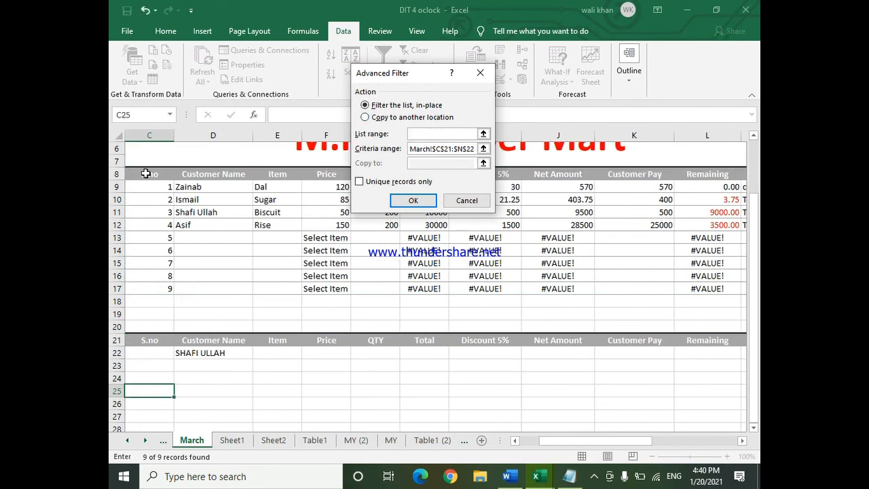
pyautogui.moveTo(124, 174); pyautogui.dragTo(122, 290)
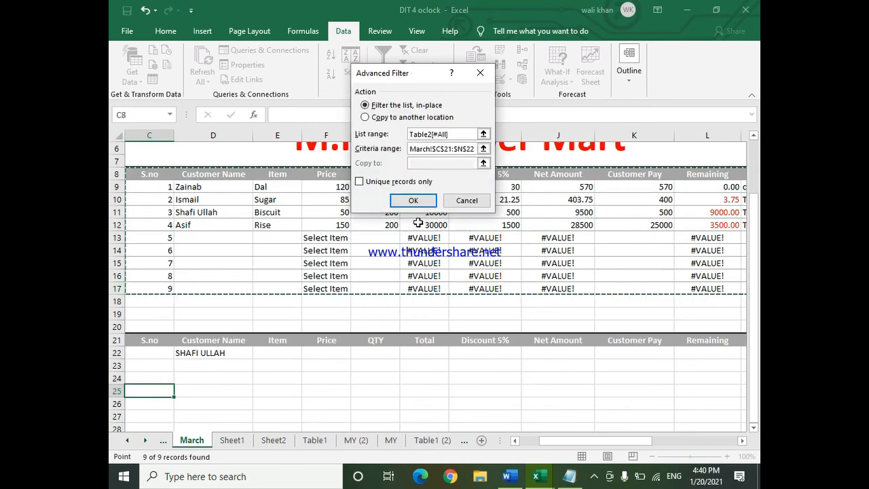
pyautogui.click(416, 200)
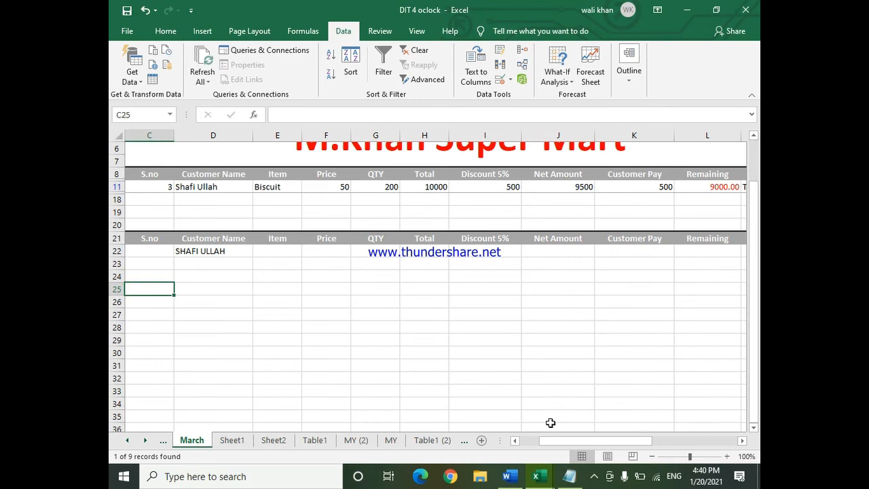
# Clear the advanced filter from the March table
pyautogui.click(419, 51)
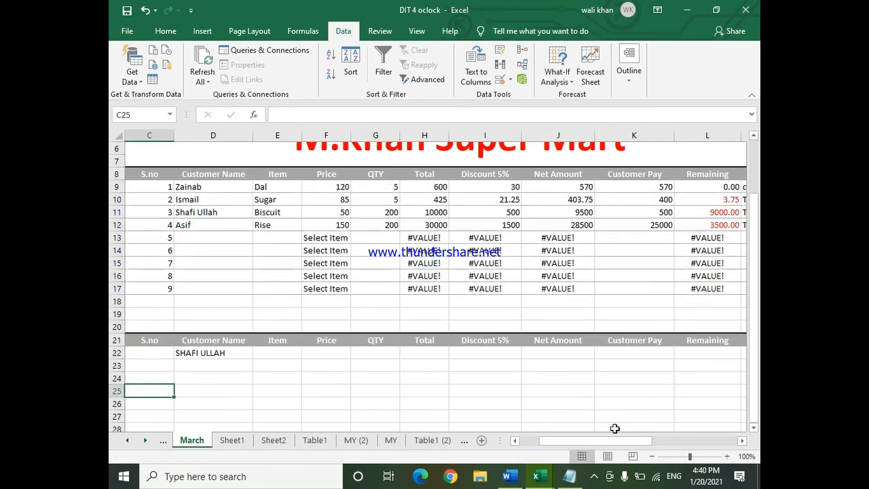
pyautogui.moveTo(609, 440); pyautogui.dragTo(547, 440)
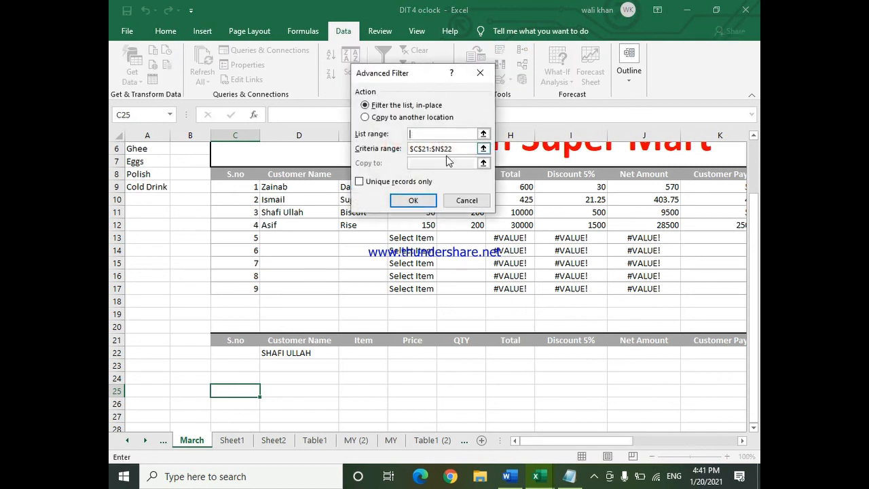
# Run an advanced filter on Table2[#All] with criteria range C21:N22, copying the matching records to cell C27 of the March sheet
pyautogui.moveTo(218, 174); pyautogui.dragTo(210, 288)
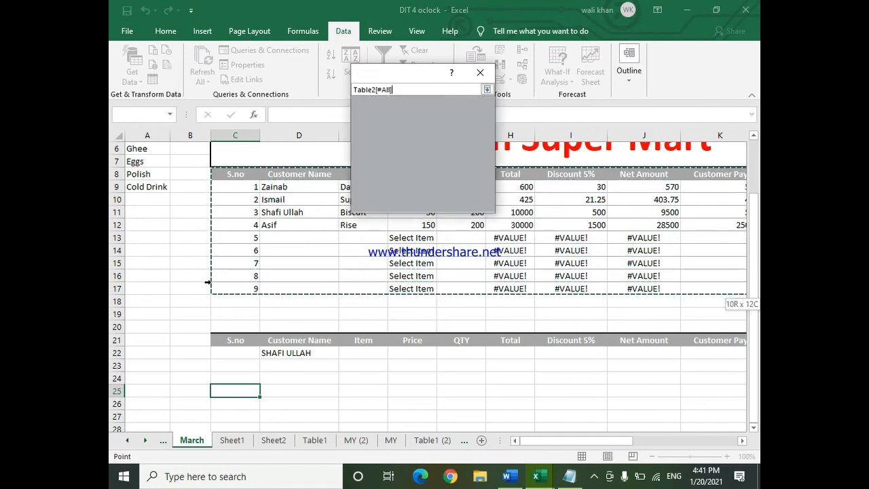
pyautogui.click(428, 147)
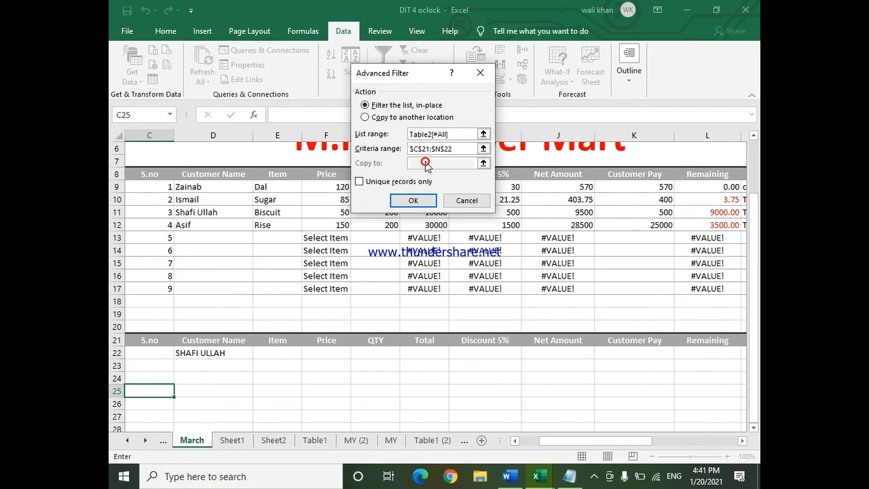
pyautogui.click(368, 117)
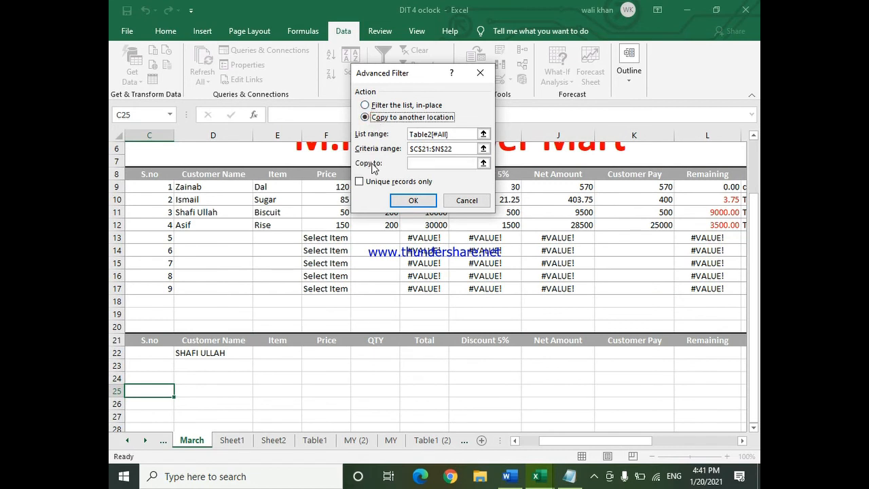
pyautogui.click(426, 163)
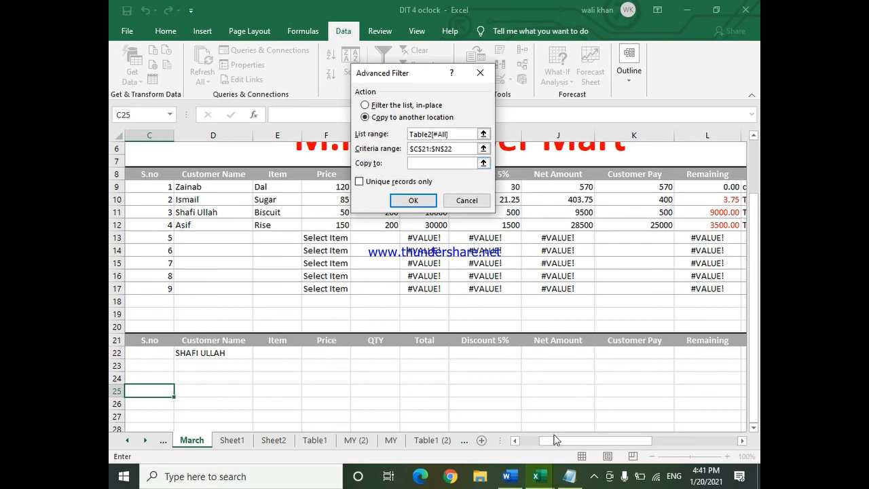
pyautogui.moveTo(553, 445); pyautogui.dragTo(533, 442)
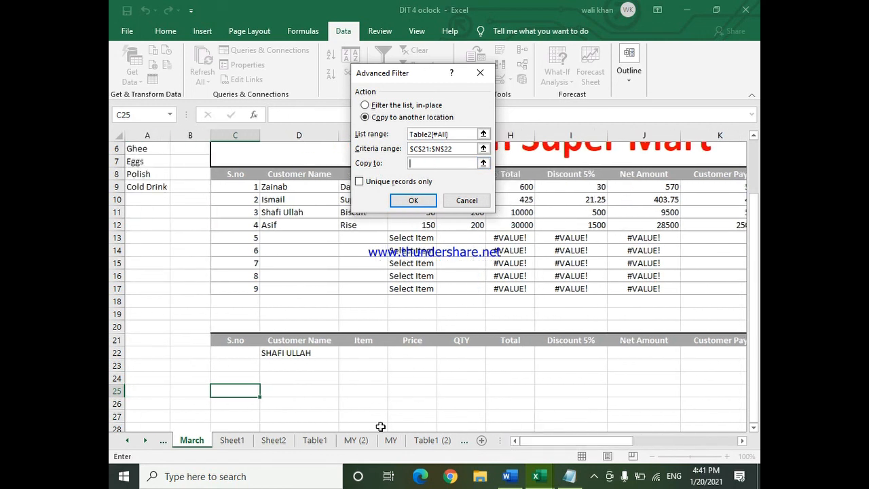
pyautogui.click(233, 415)
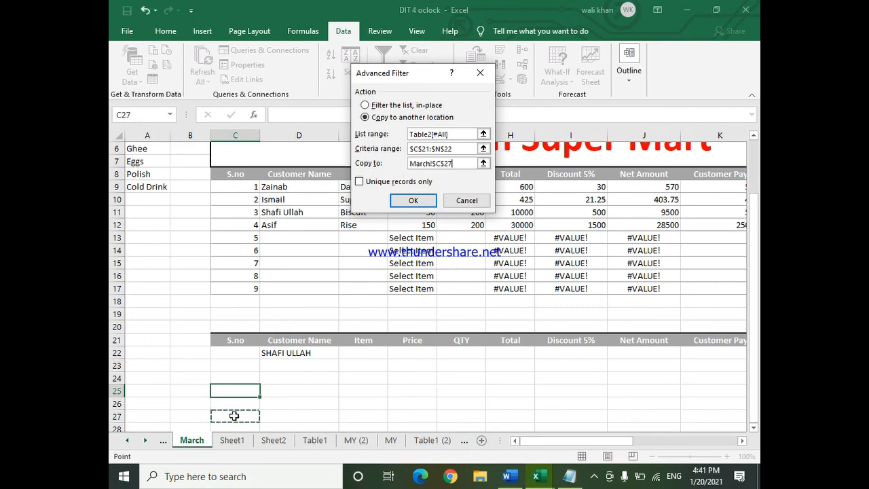
pyautogui.click(415, 200)
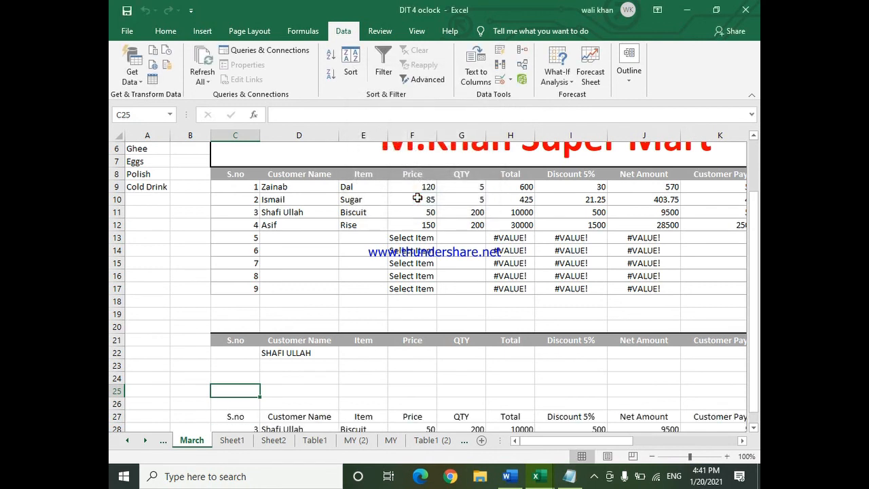
pyautogui.moveTo(756, 209); pyautogui.dragTo(757, 270)
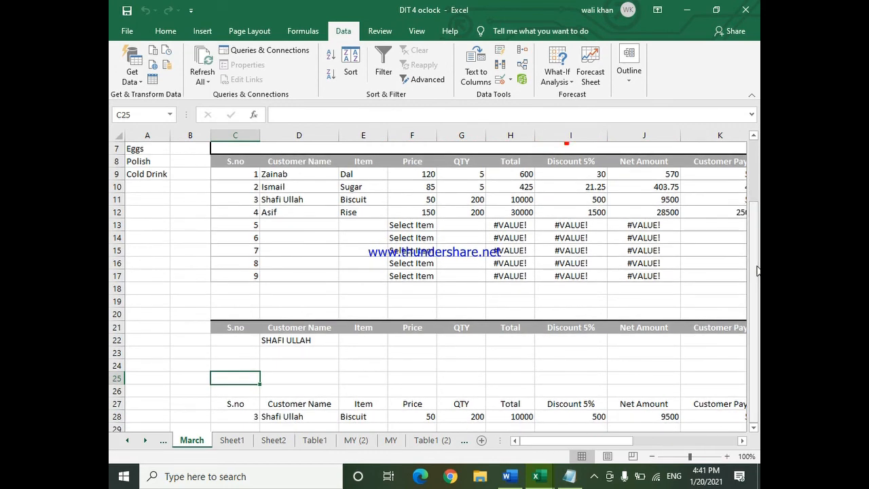
# Replace the customer name criterion in D22 with the name of the customer in the table's second record
pyautogui.doubleClick(314, 338)
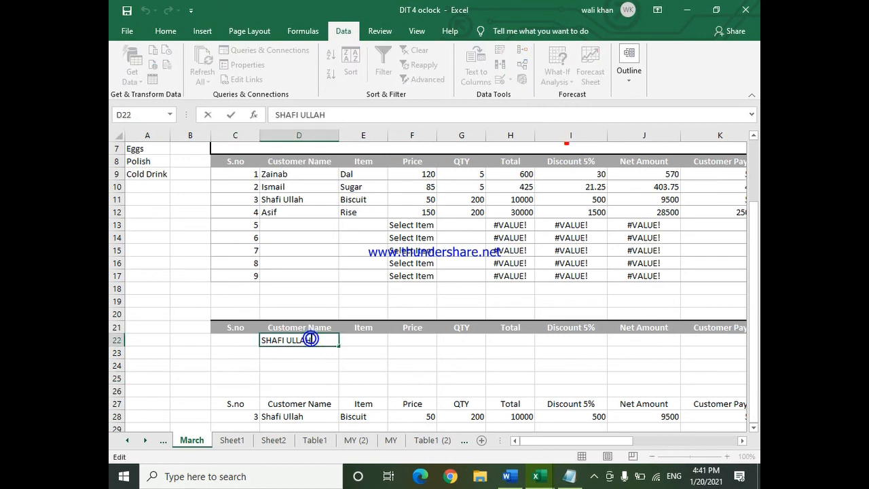
pyautogui.moveTo(310, 339); pyautogui.dragTo(177, 304)
pyautogui.write('ISMAIL')
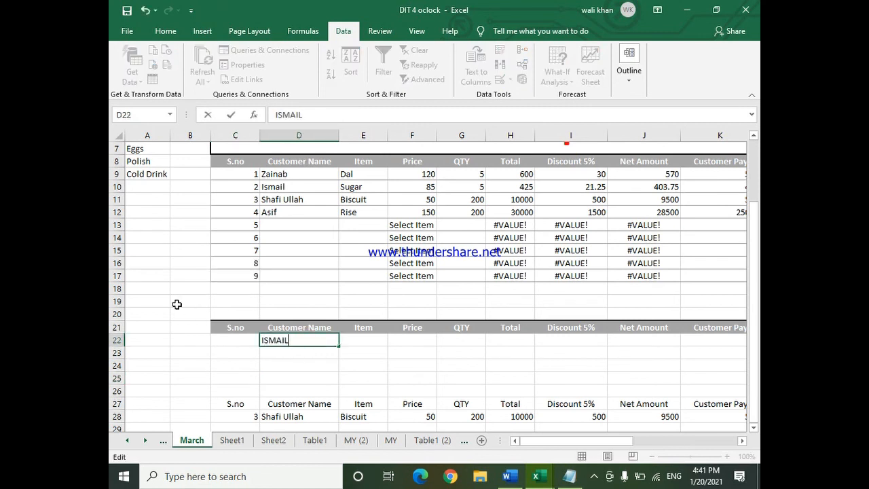
pyautogui.click(130, 343)
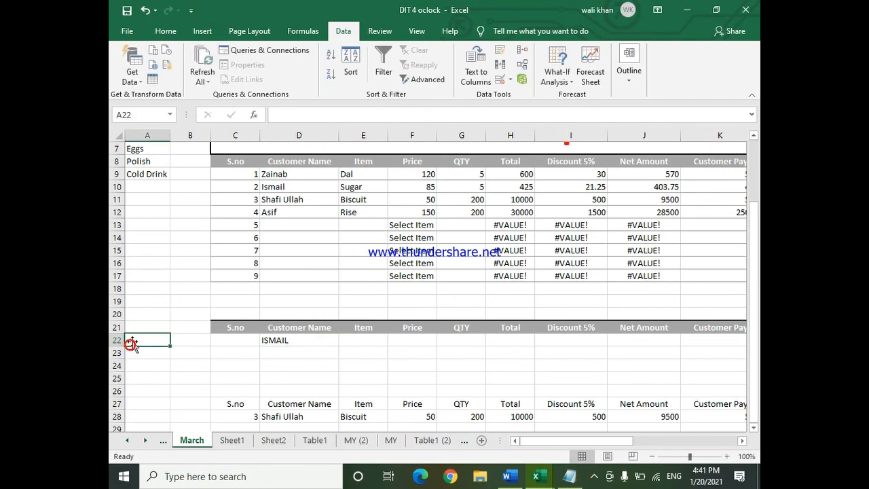
# Rerun the advanced filter on C8:N17 with criteria range C21:N22, copying the results to C27:N27
pyautogui.click(422, 79)
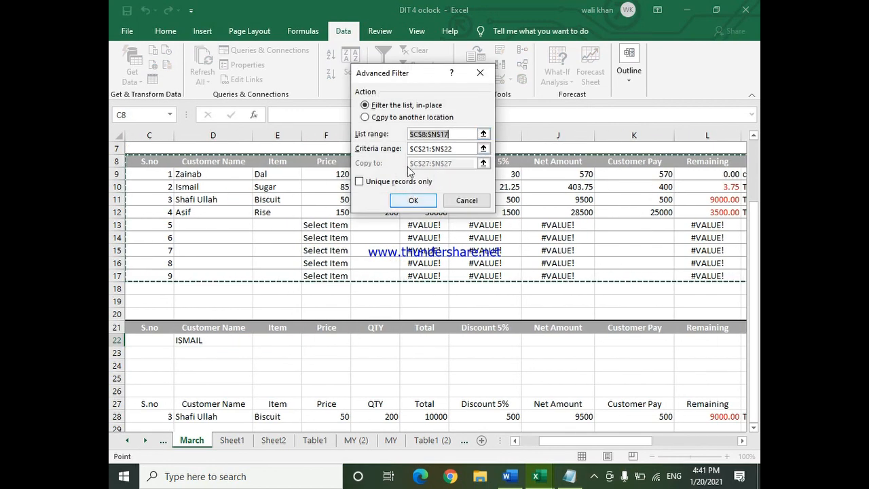
pyautogui.click(409, 118)
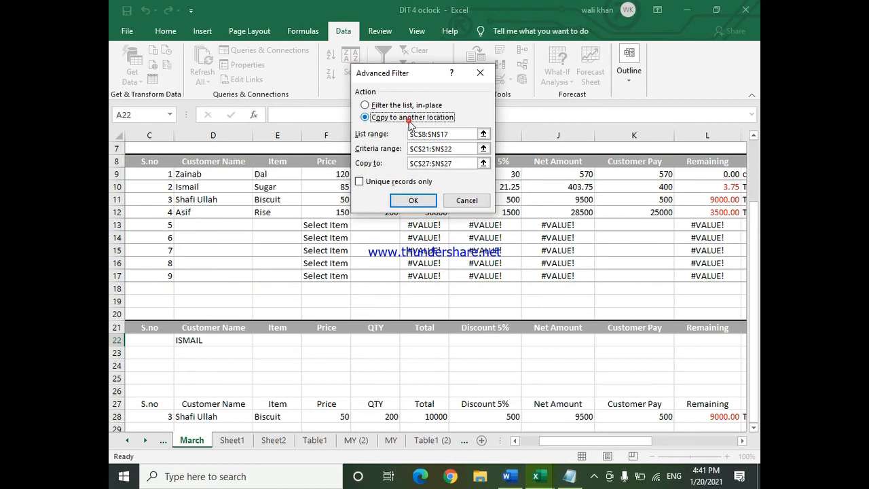
pyautogui.click(414, 200)
pyautogui.click(755, 234)
pyautogui.click(756, 236)
pyautogui.click(756, 291)
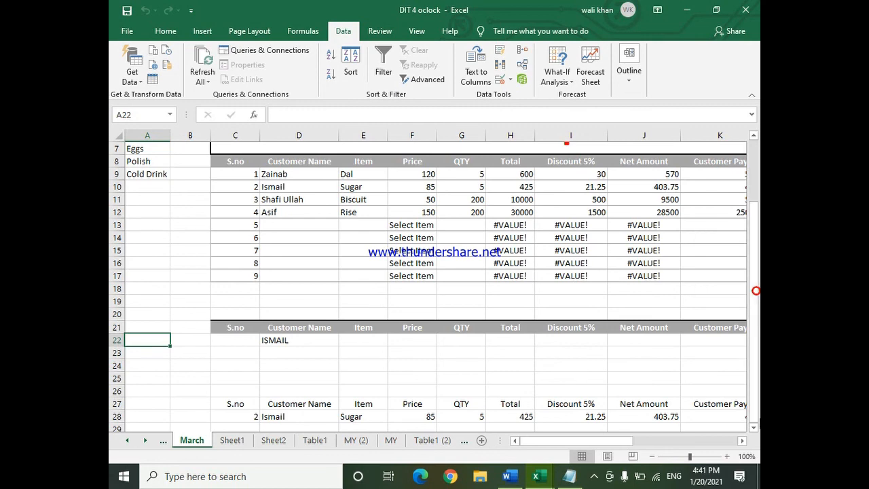
pyautogui.click(753, 428)
pyautogui.click(753, 427)
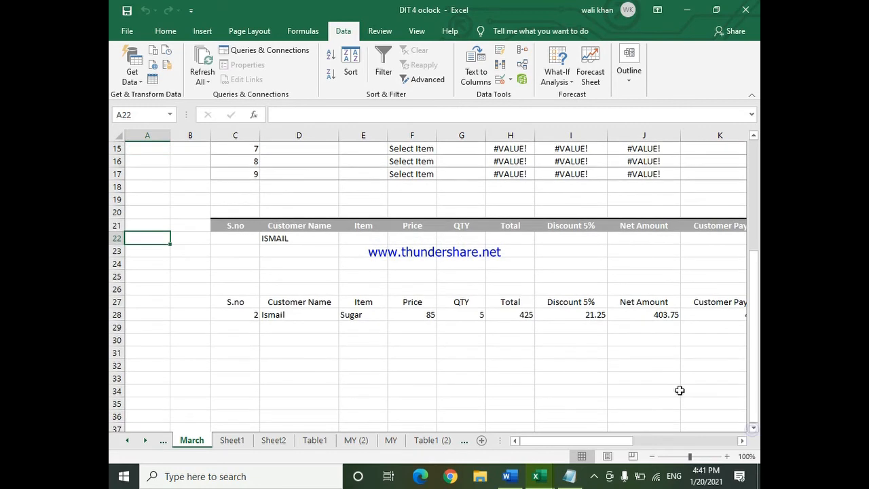
# Enter the customer name from the table's third record as a second criterion in D23
pyautogui.click(381, 353)
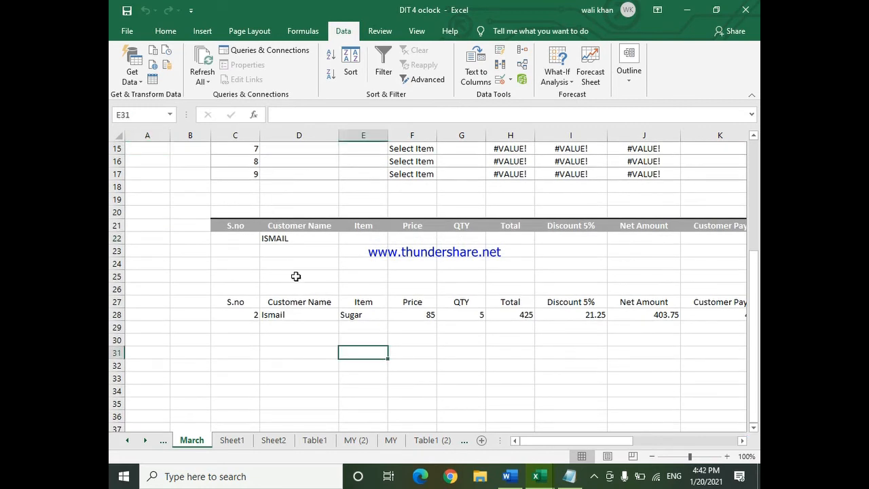
pyautogui.click(280, 250)
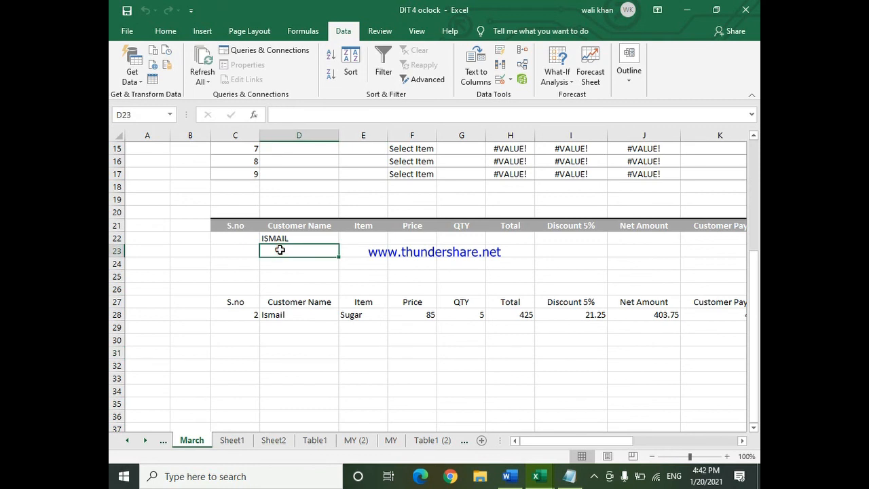
pyautogui.write('SHFI')
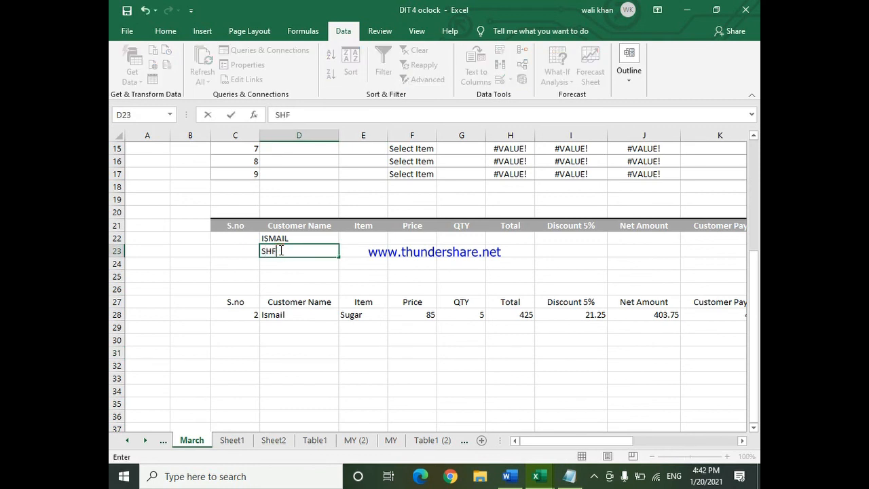
pyautogui.press('BackSpace')
pyautogui.press('BackSpace')
pyautogui.press('BackSpace')
pyautogui.write('HAFI ULLAH')
pyautogui.click(441, 275)
# Extend the advanced filter's criteria range to C21:N23 and copy the matching records from C8:N17 to C27:N27
pyautogui.click(426, 79)
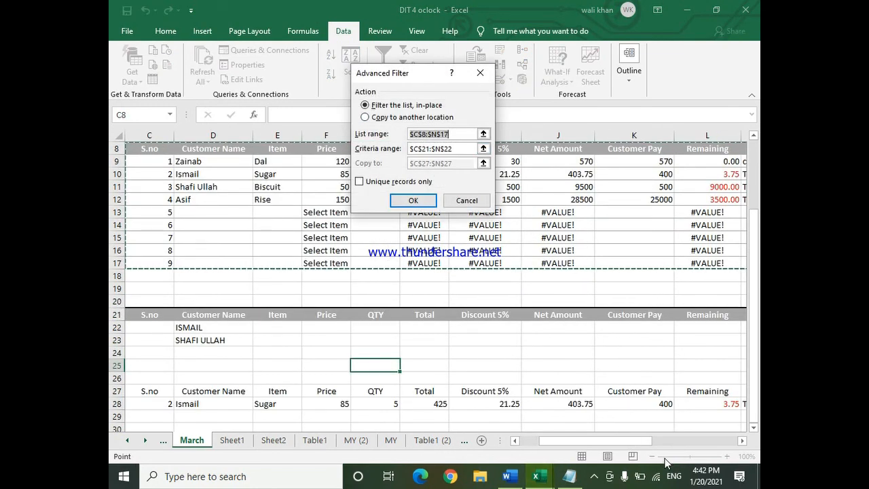
pyautogui.click(437, 148)
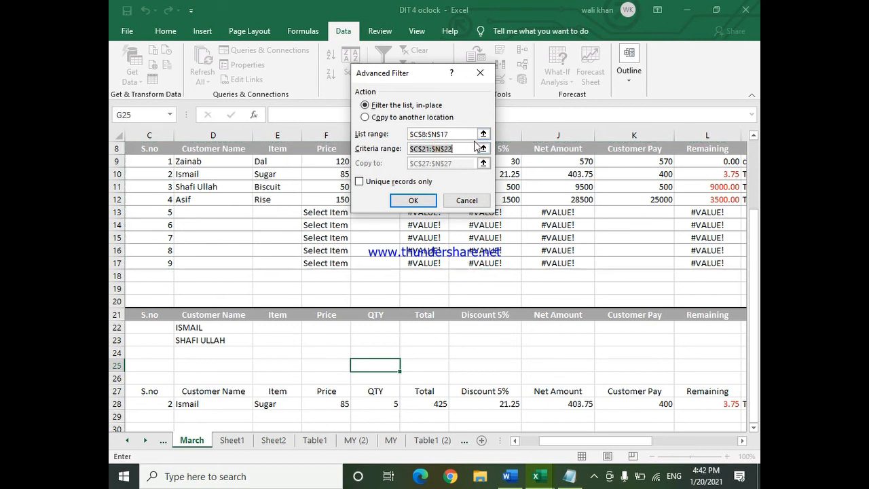
pyautogui.press('Delete')
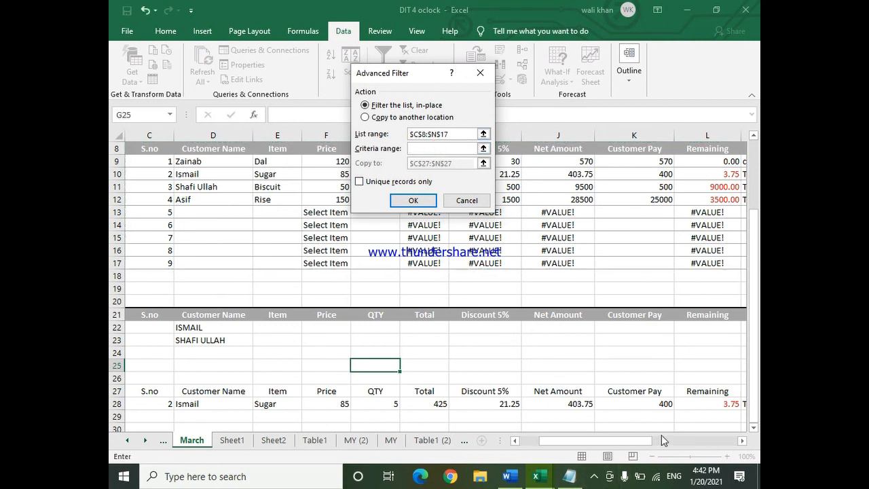
pyautogui.moveTo(622, 442); pyautogui.dragTo(557, 445)
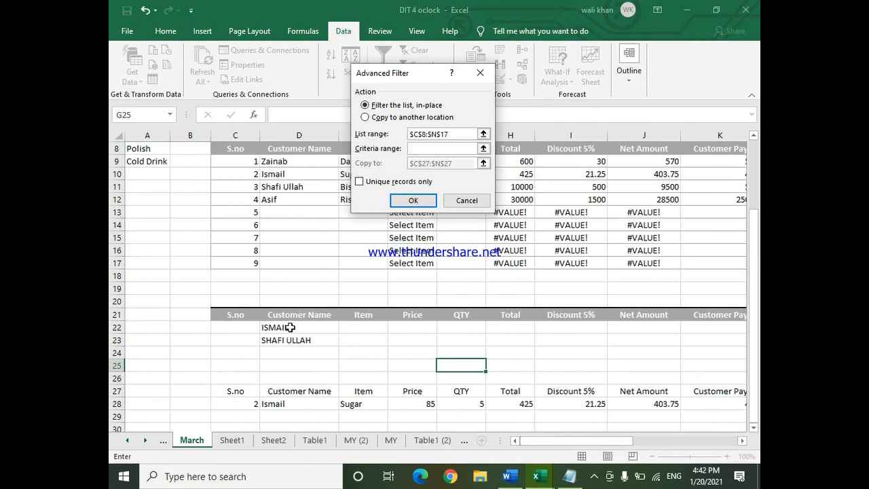
pyautogui.moveTo(221, 315); pyautogui.dragTo(671, 339)
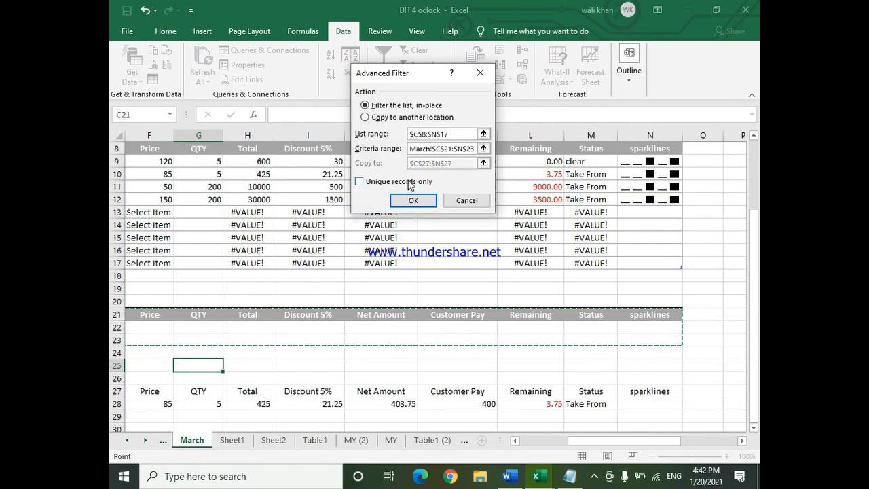
pyautogui.click(383, 106)
pyautogui.click(384, 118)
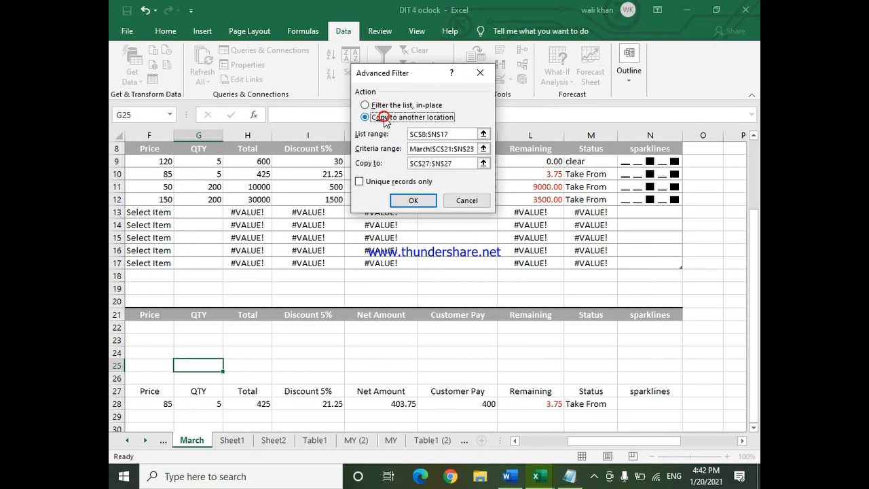
pyautogui.click(410, 204)
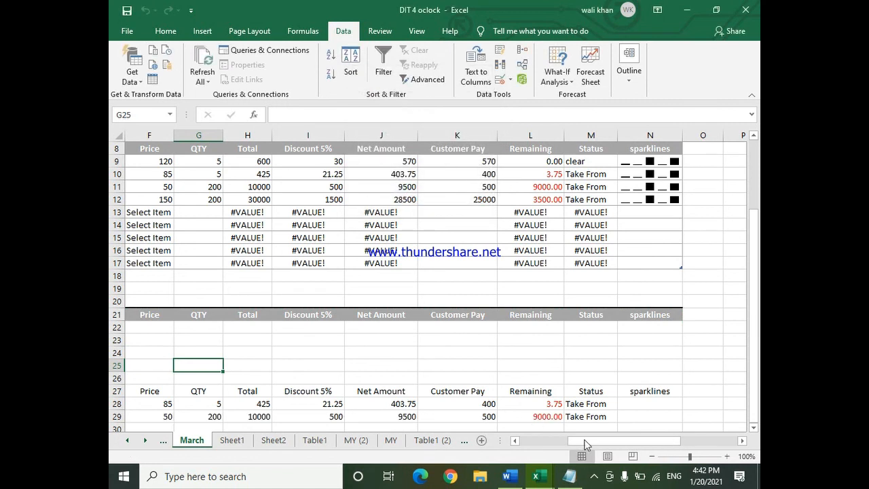
pyautogui.moveTo(603, 442); pyautogui.dragTo(524, 454)
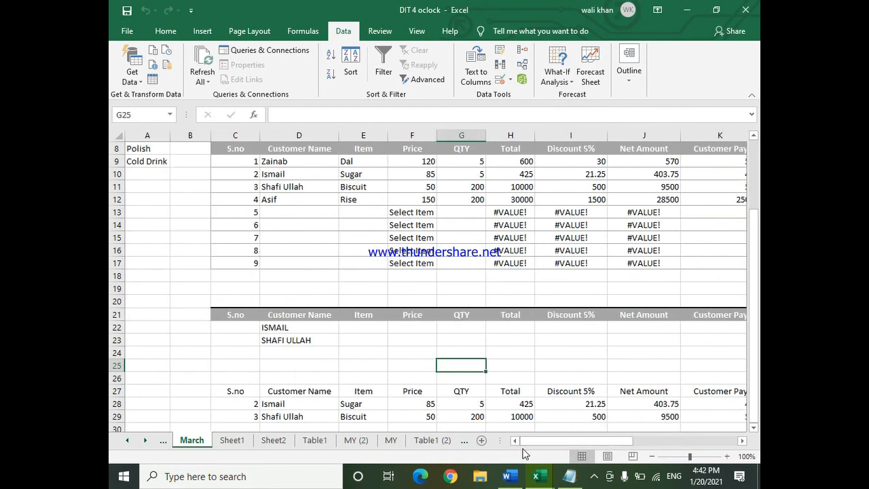